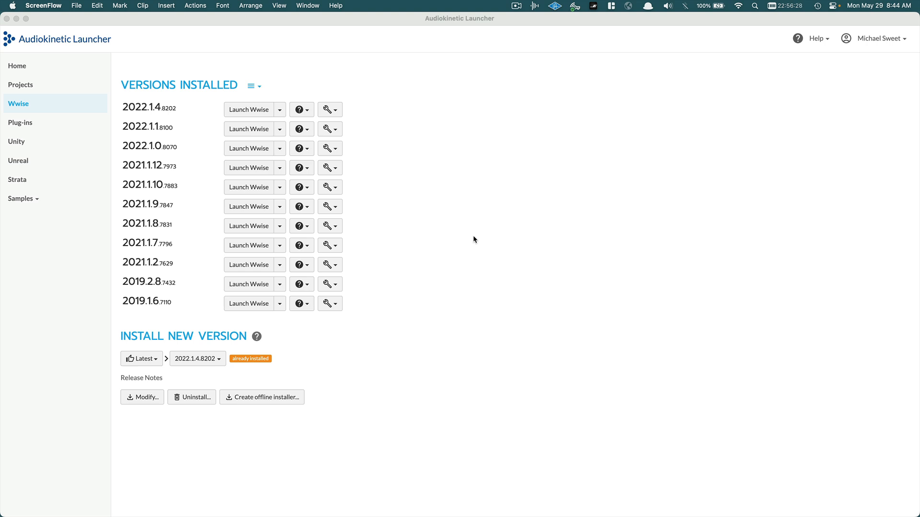
Step: Launch Wwise 2022.1.4 and start a new project
click(515, 16)
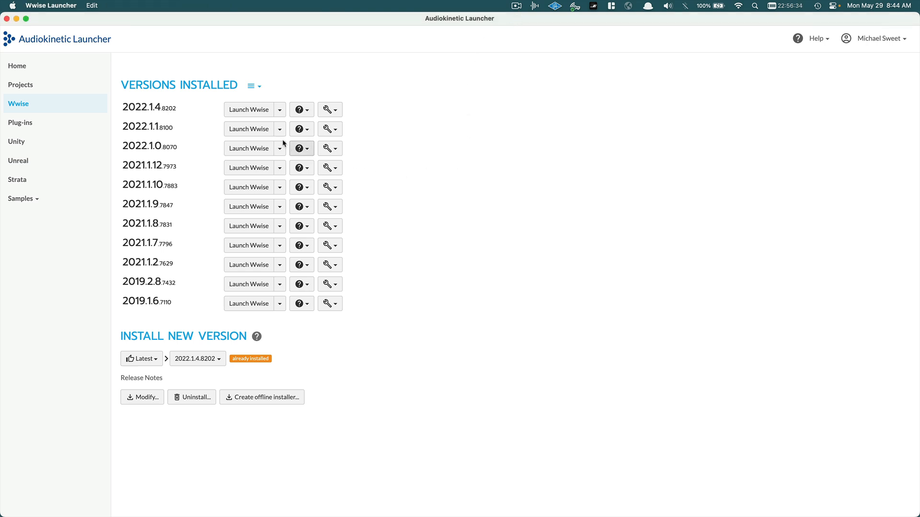
click(241, 113)
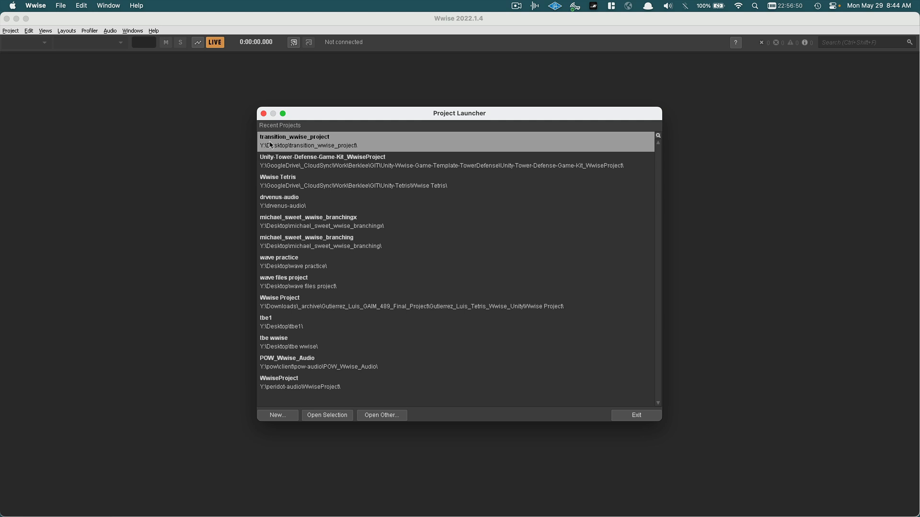
click(275, 418)
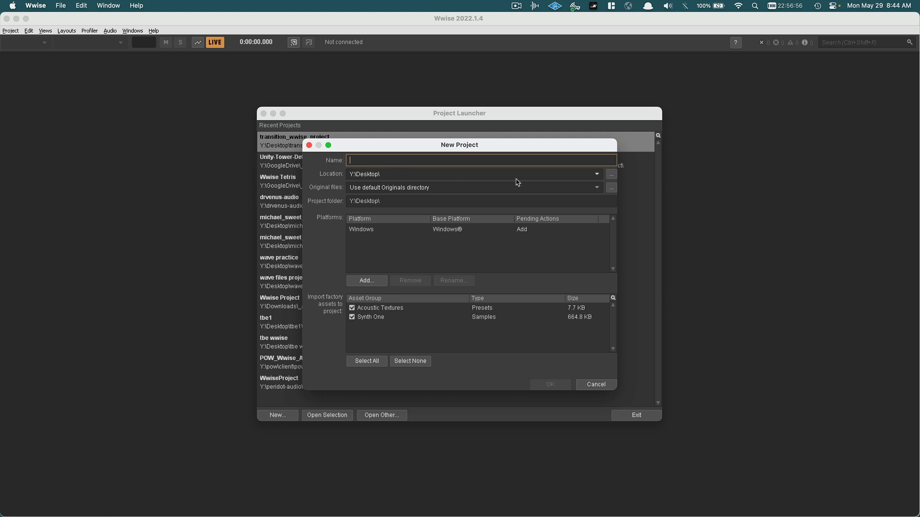
Step: Set the new project's location to the Desktop and name it transition_project
click(609, 176)
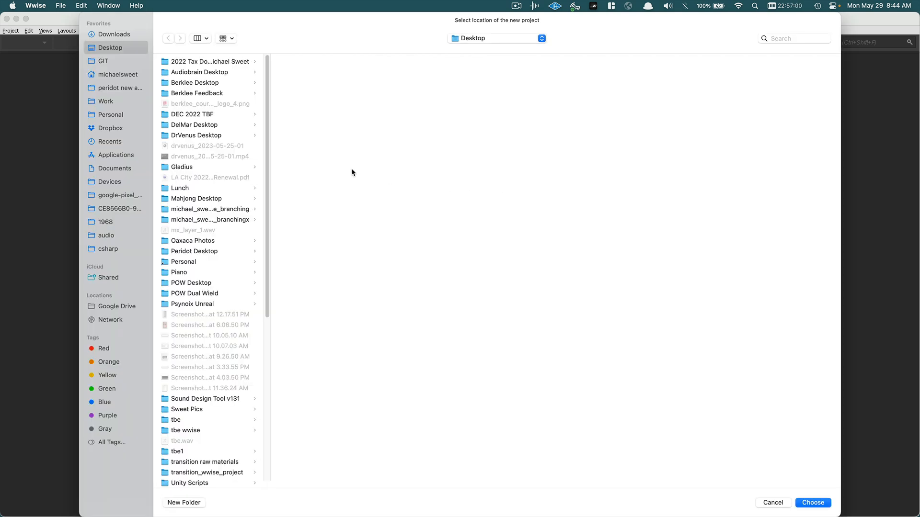
key(Return)
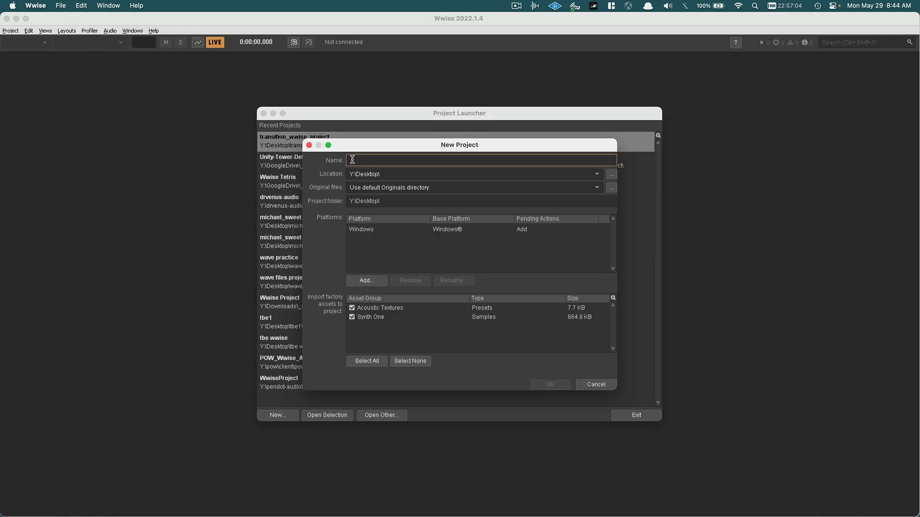
text(transition)
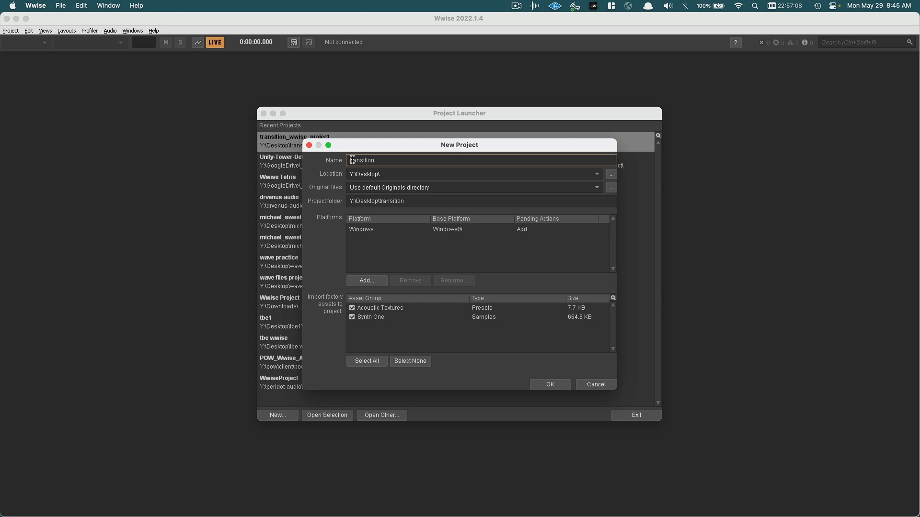
text(_project)
Step: Add Mac as a target platform for the new project
click(367, 281)
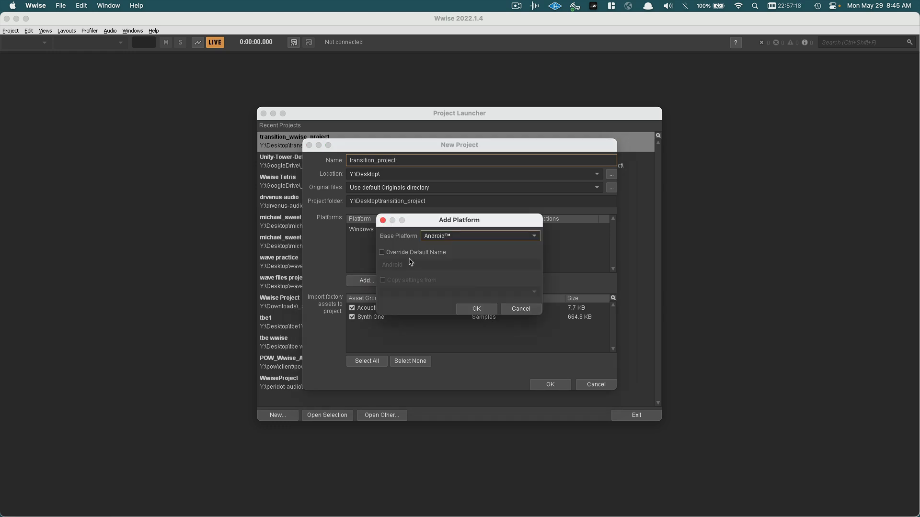
click(438, 236)
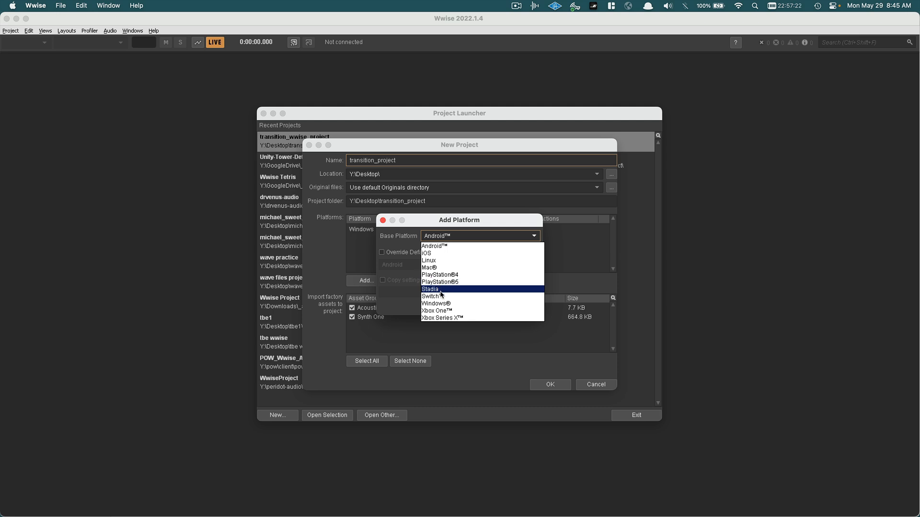
click(441, 267)
click(472, 308)
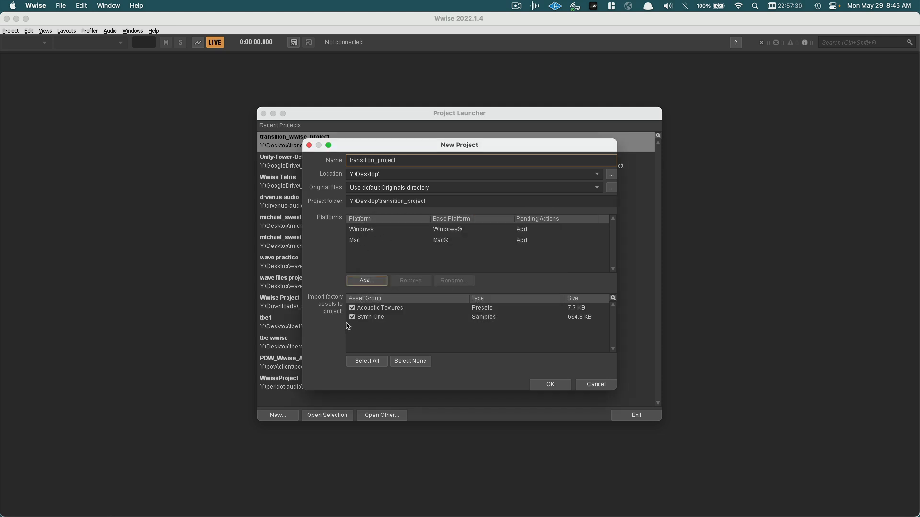
Step: Exclude all factory assets from the import and create the project, dismissing the License Manager without adding a license
click(404, 364)
click(542, 388)
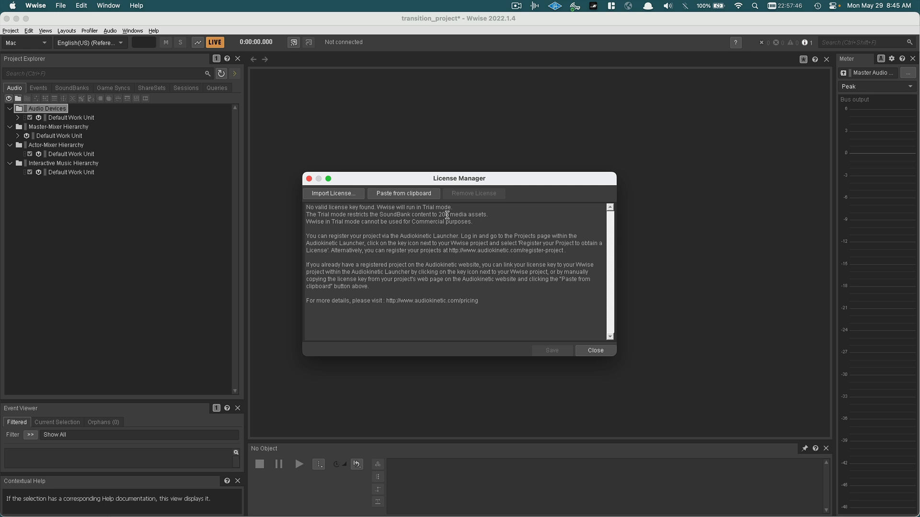
click(596, 351)
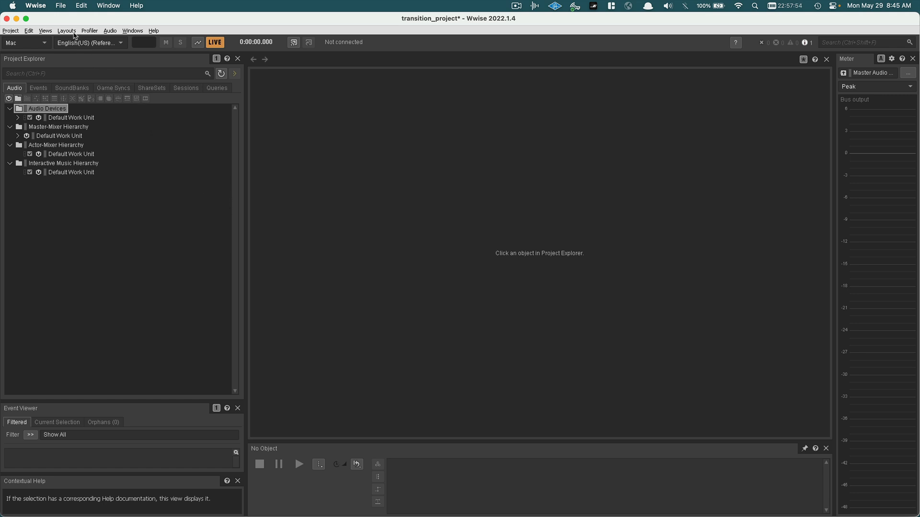
Step: Reset all factory layouts to their default settings, keeping Designer as the active layout
click(66, 31)
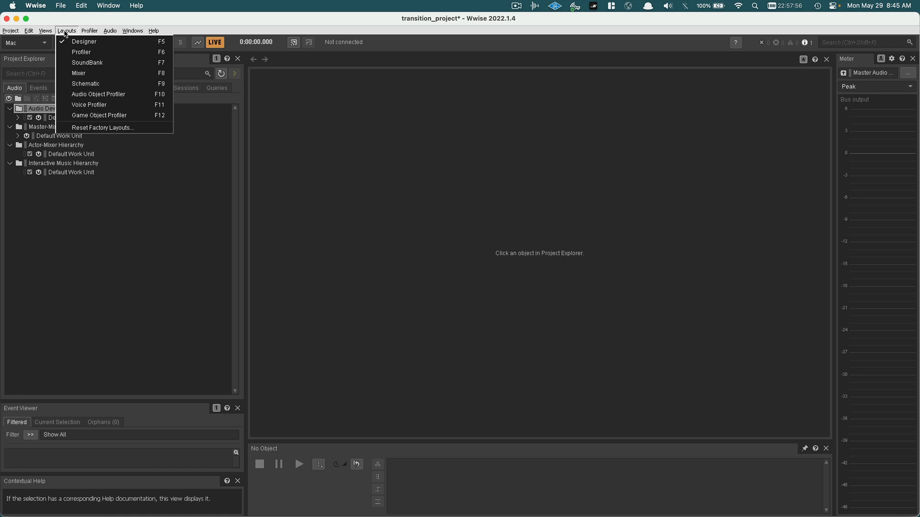
click(69, 42)
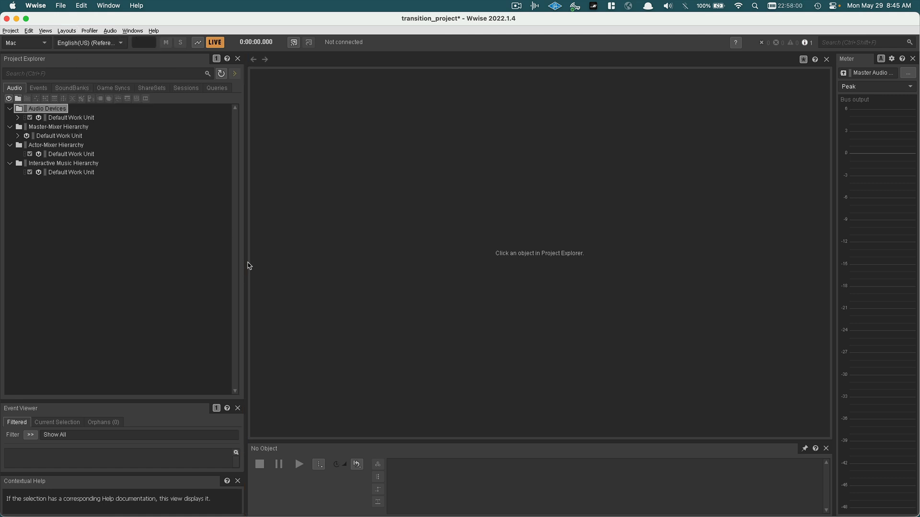
click(69, 31)
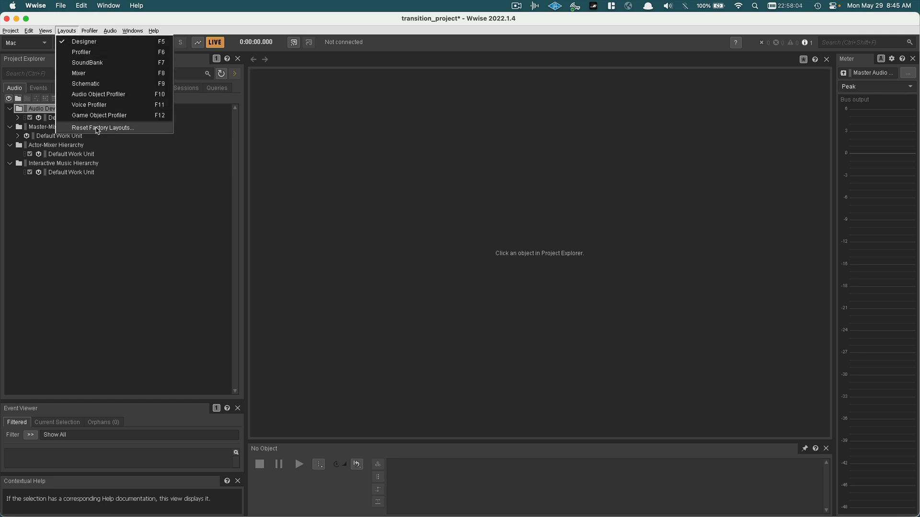
click(98, 128)
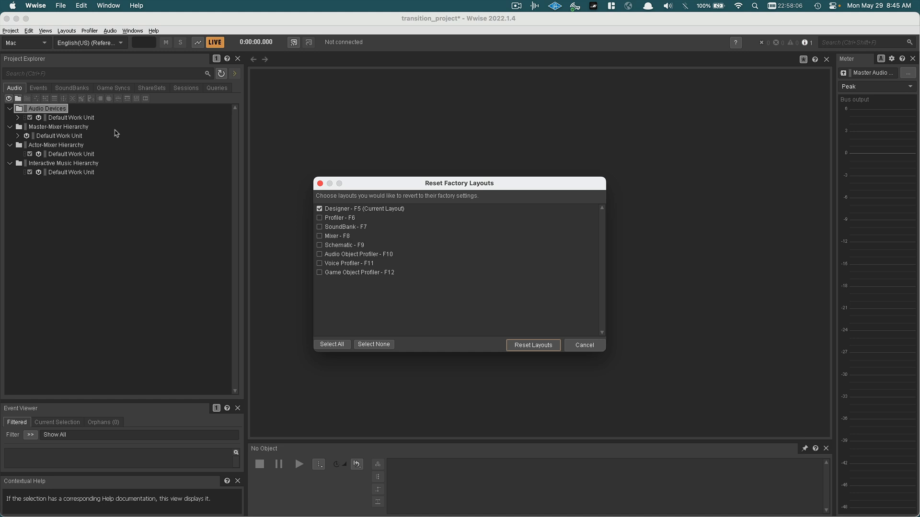
click(346, 345)
click(527, 345)
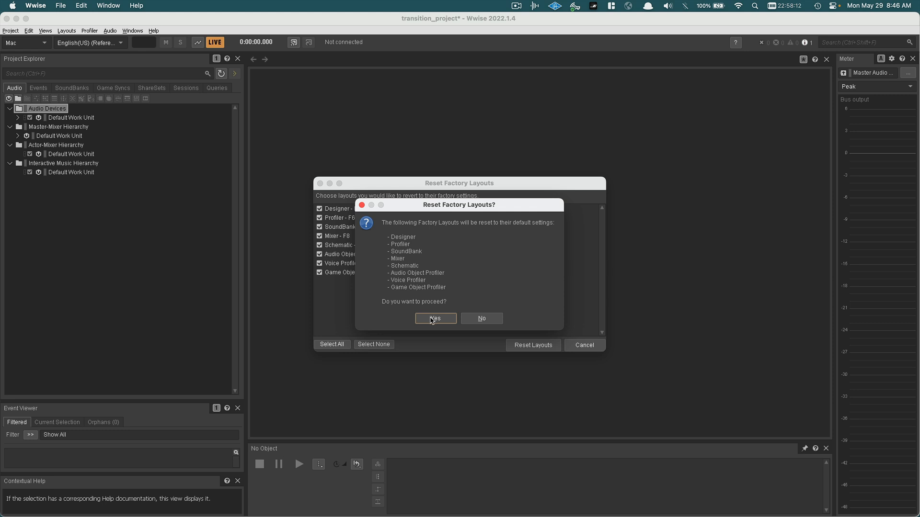
click(431, 320)
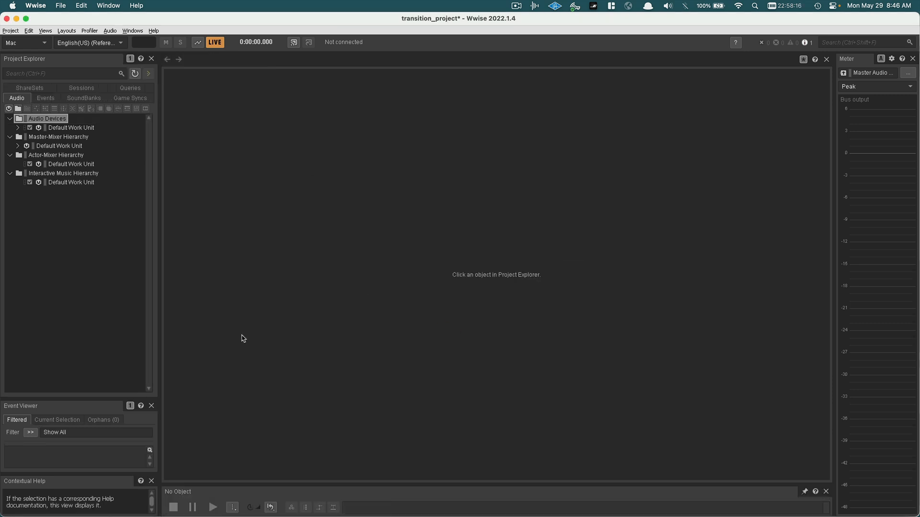
Step: Widen the Project Explorer and enlarge the transport area in the Designer layout
drag(159, 353, 232, 345)
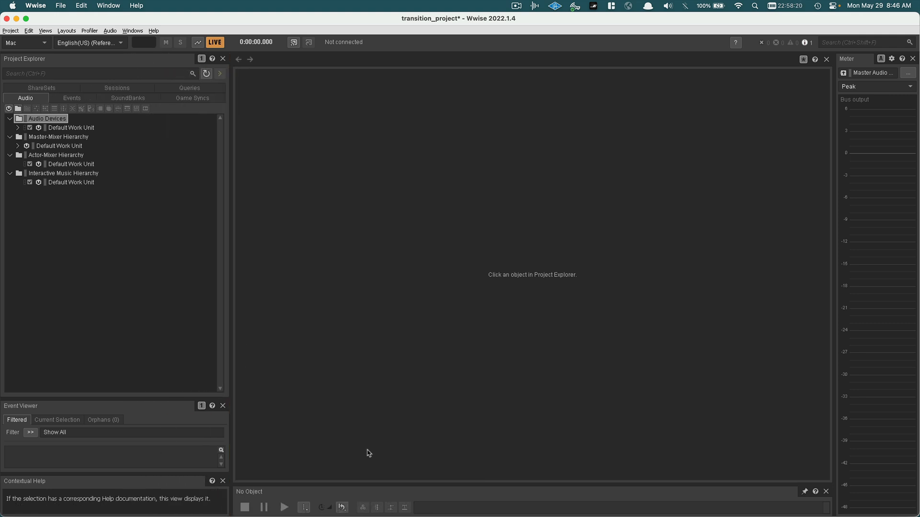
drag(417, 485, 429, 360)
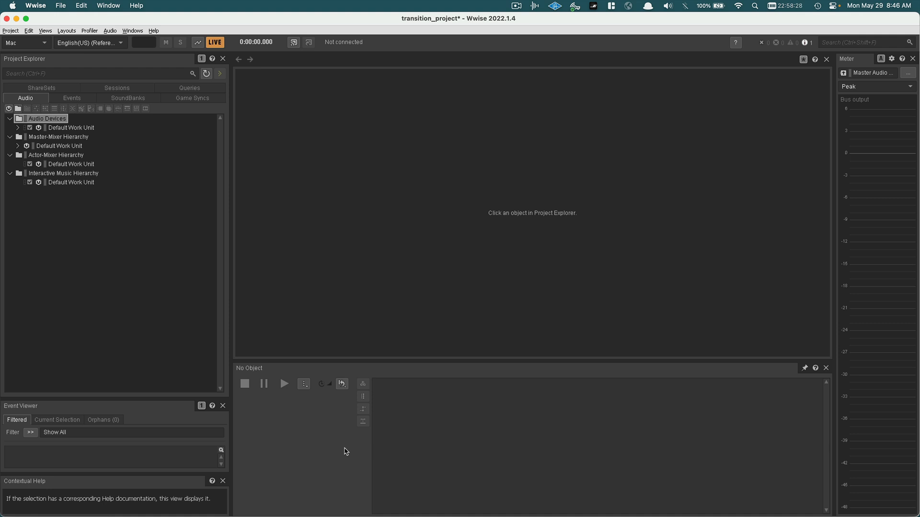
click(71, 32)
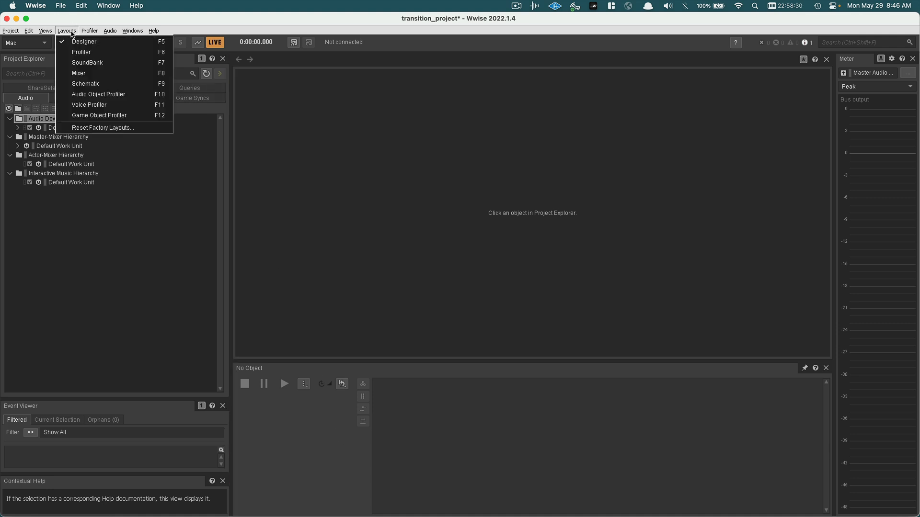
click(81, 42)
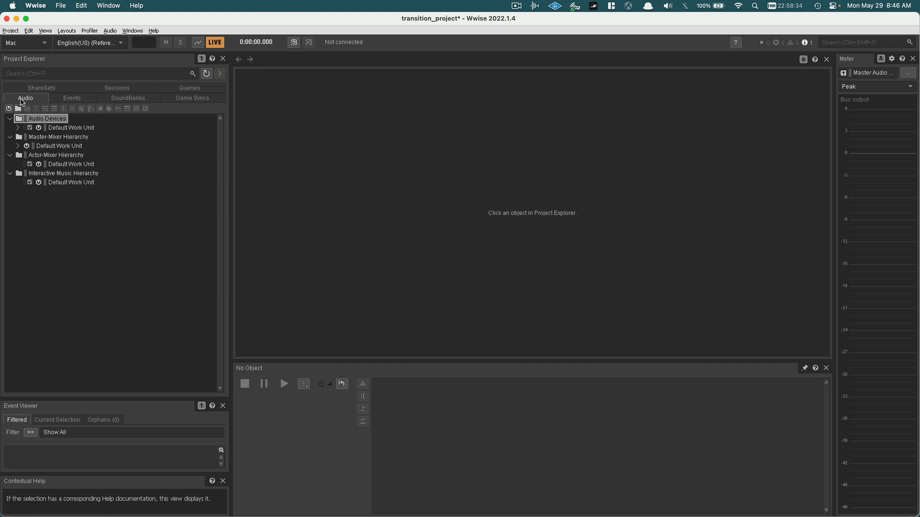
Step: Look through the project's events, SoundBanks and game syncs, and return to the audio hierarchies
click(72, 98)
click(128, 99)
click(195, 98)
click(128, 99)
click(72, 98)
click(36, 102)
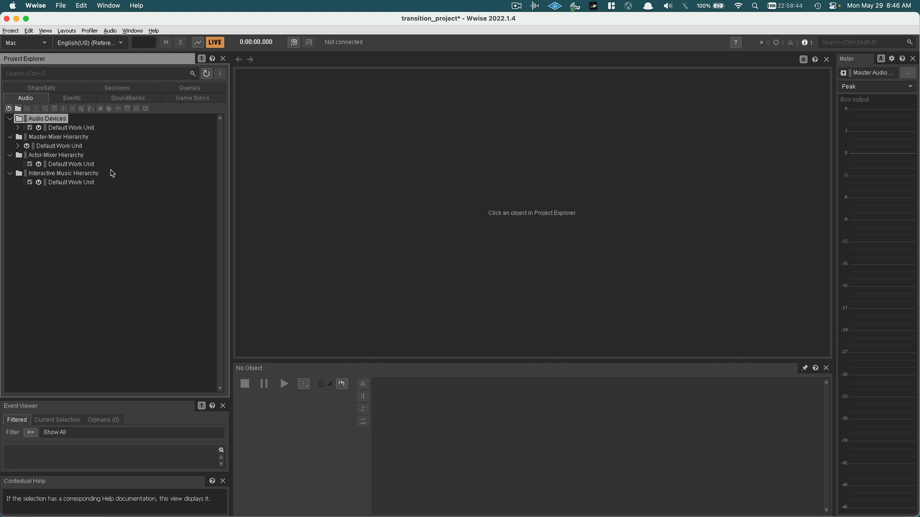
Step: Import the four WAV files from the transition raw materials folder into the Interactive Music Hierarchy's Default Work Unit and expand it
key(super+Tab)
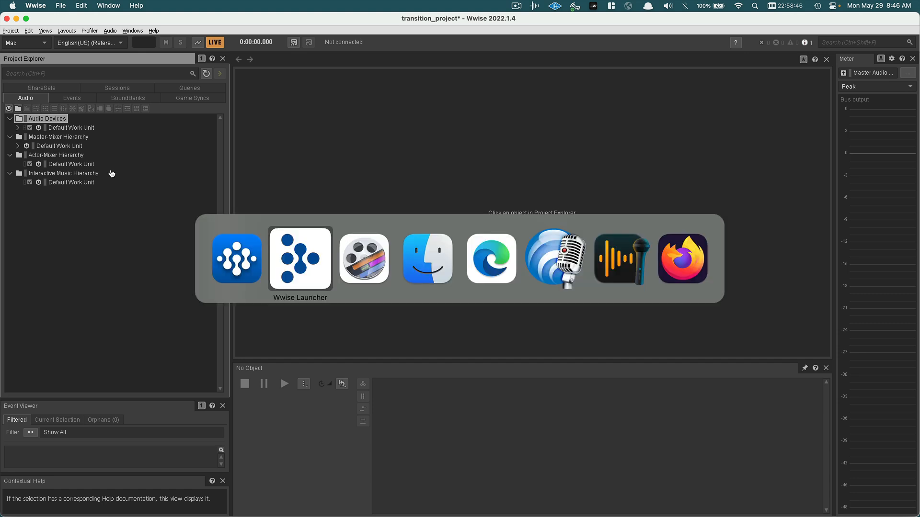
click(413, 251)
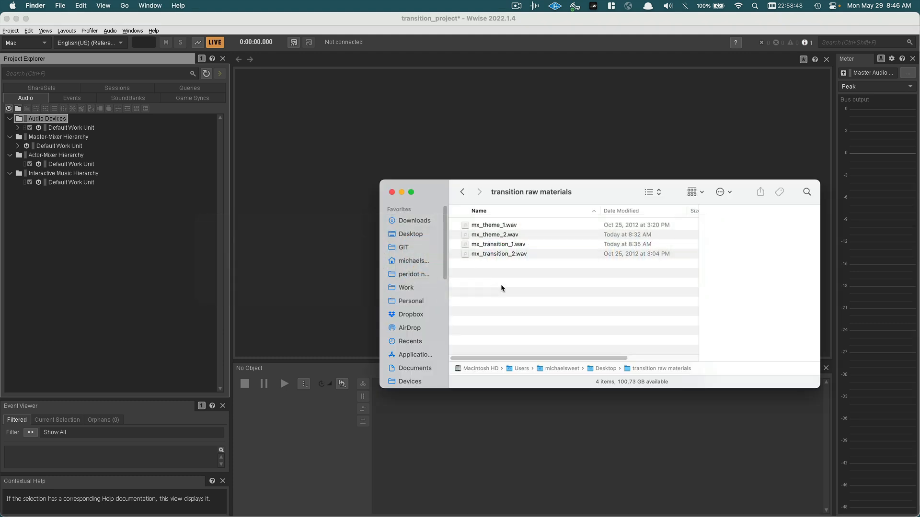
drag(510, 269, 482, 229)
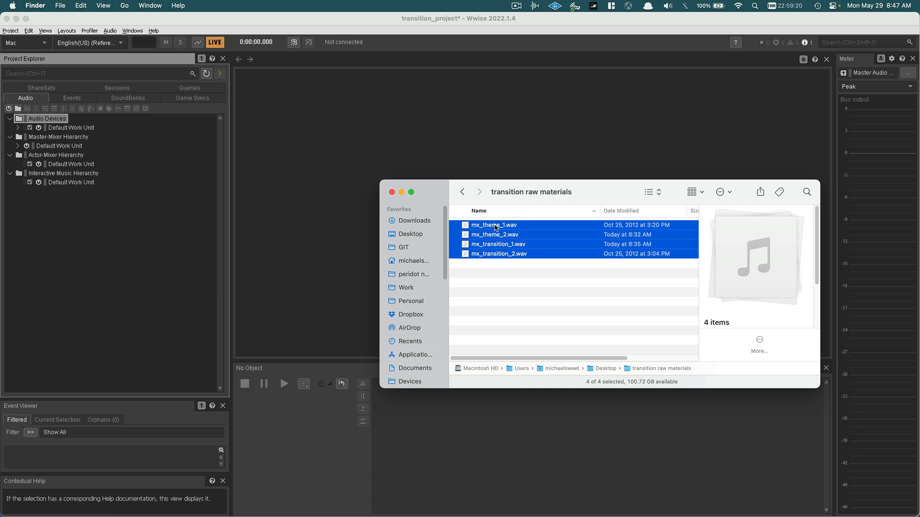
drag(495, 228, 81, 188)
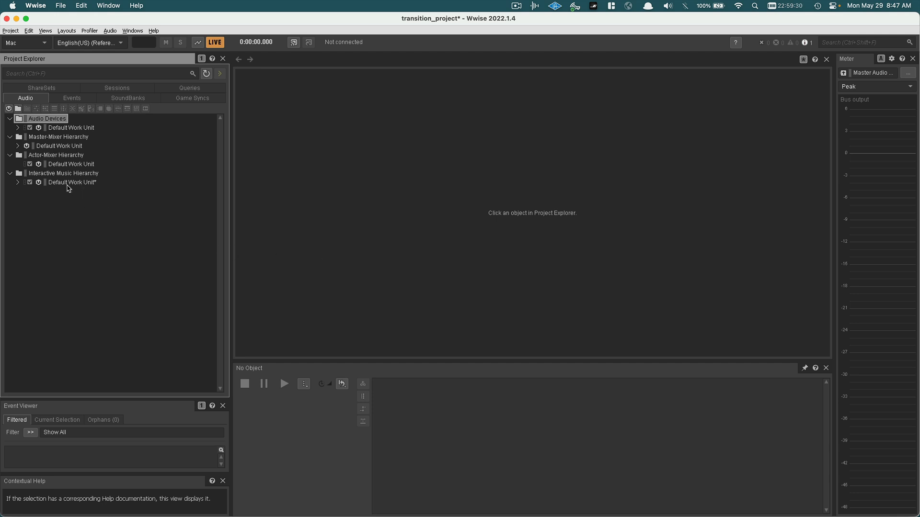
click(17, 182)
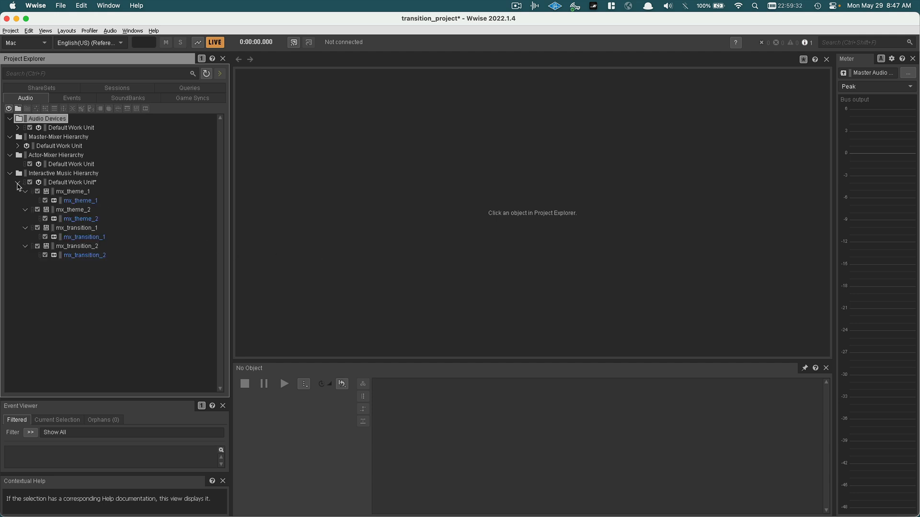
Step: Open the mx_theme_1 music segment and rename its track mx_theme_1_trrack
click(76, 202)
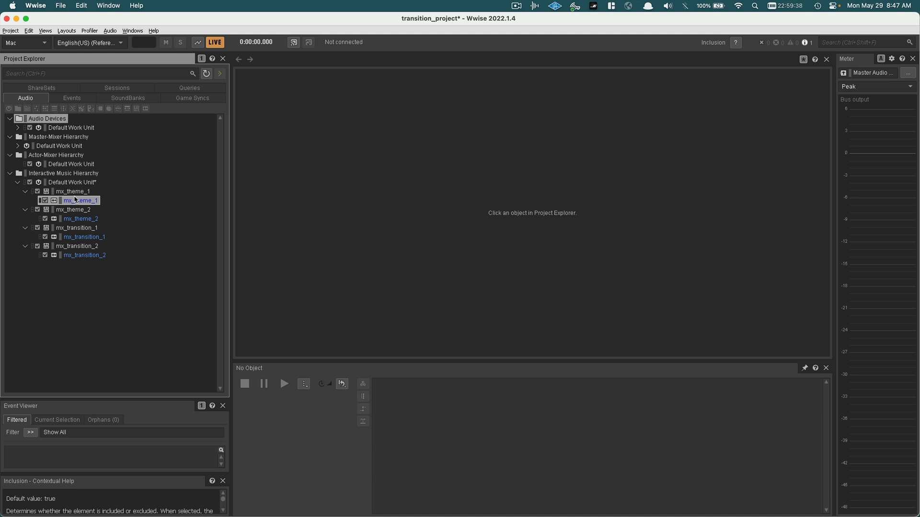
super+click(68, 194)
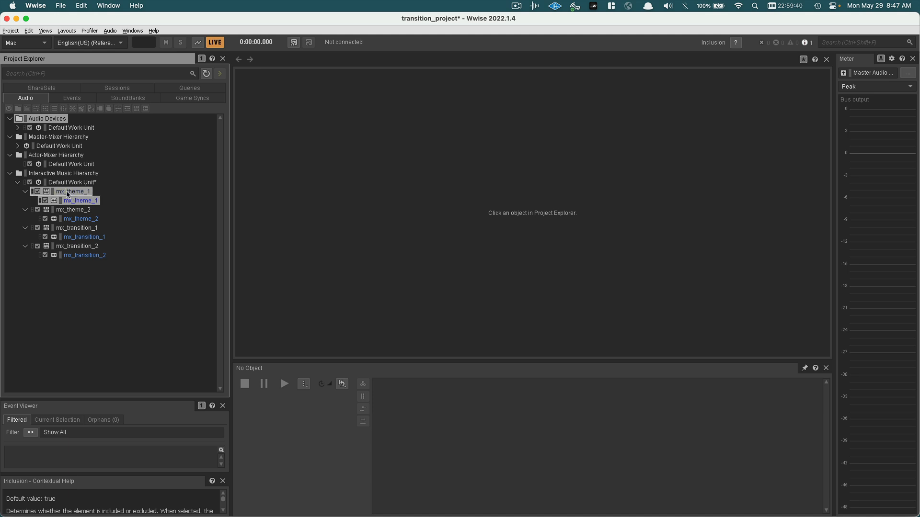
click(68, 194)
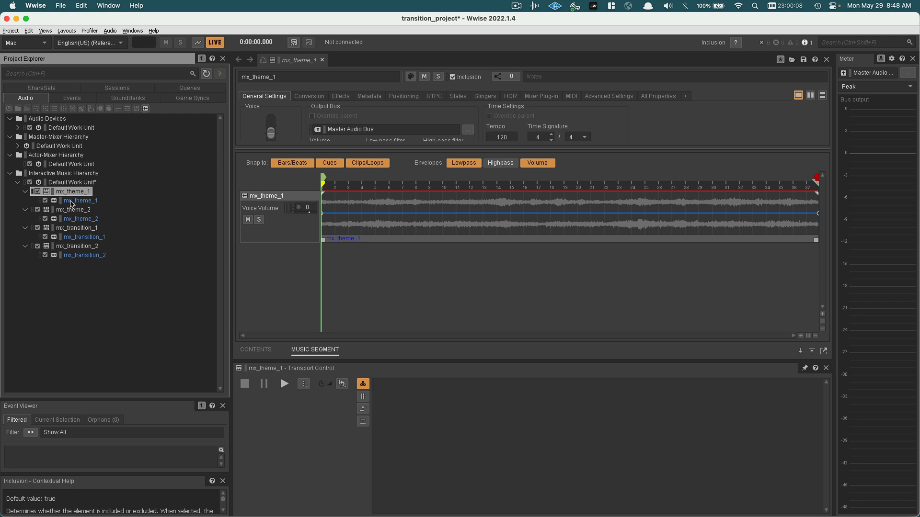
click(75, 203)
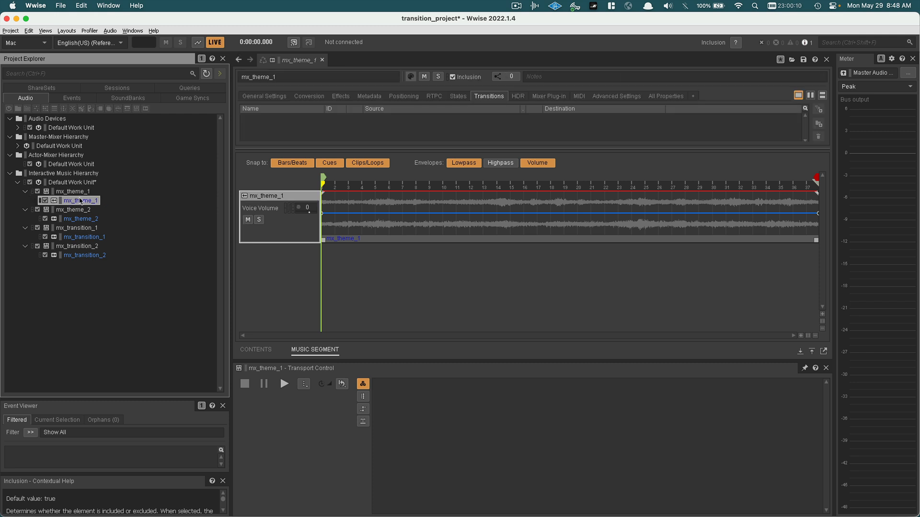
click(278, 80)
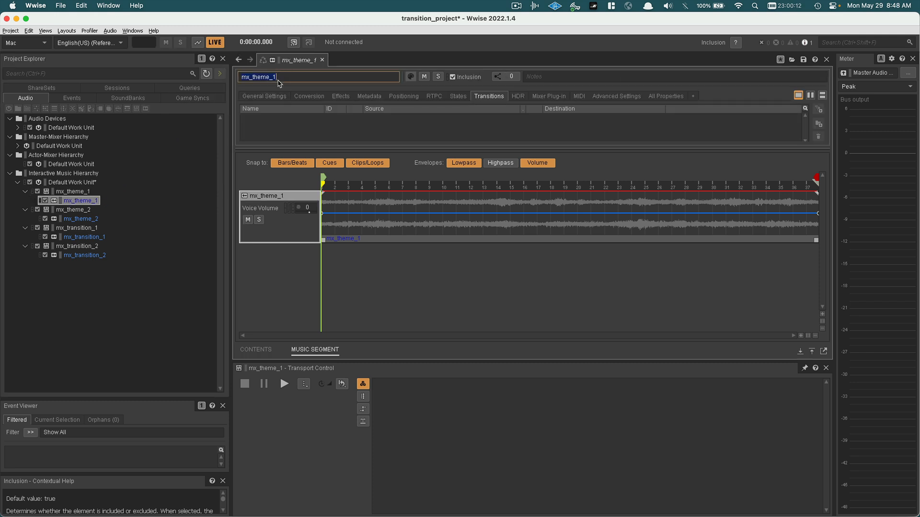
click(280, 77)
text(_trrack)
key(Return)
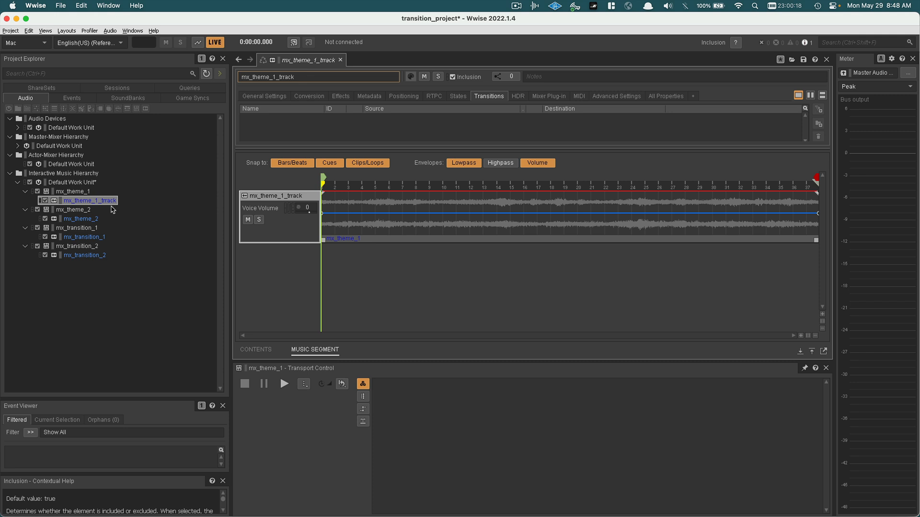
click(288, 77)
drag(240, 77, 248, 77)
key(BackSpace)
click(157, 209)
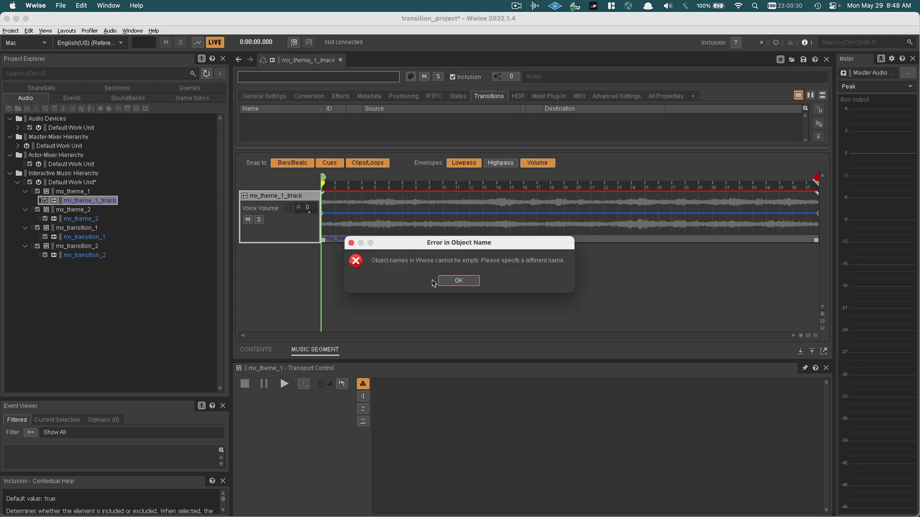
click(446, 282)
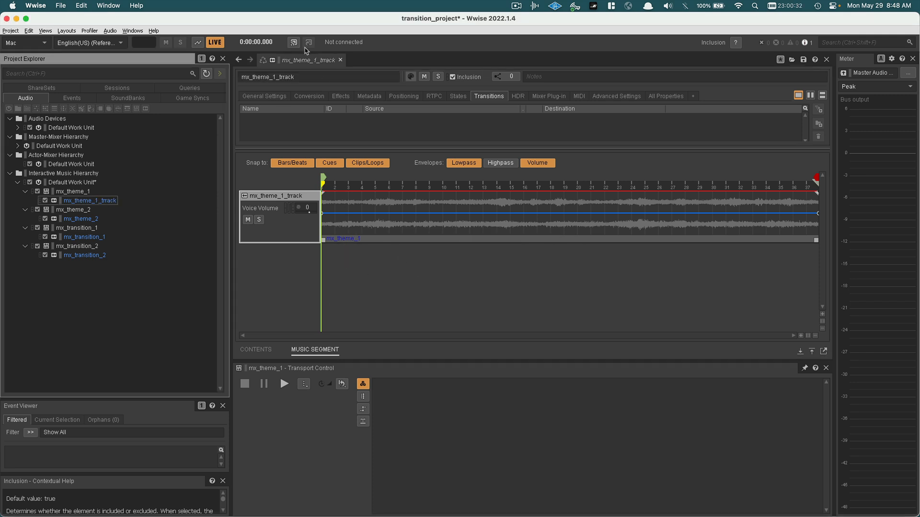
Step: Correct the misspelled name of the mx_theme_1_segment's track to mx_theme_1_track
click(298, 77)
click(299, 77)
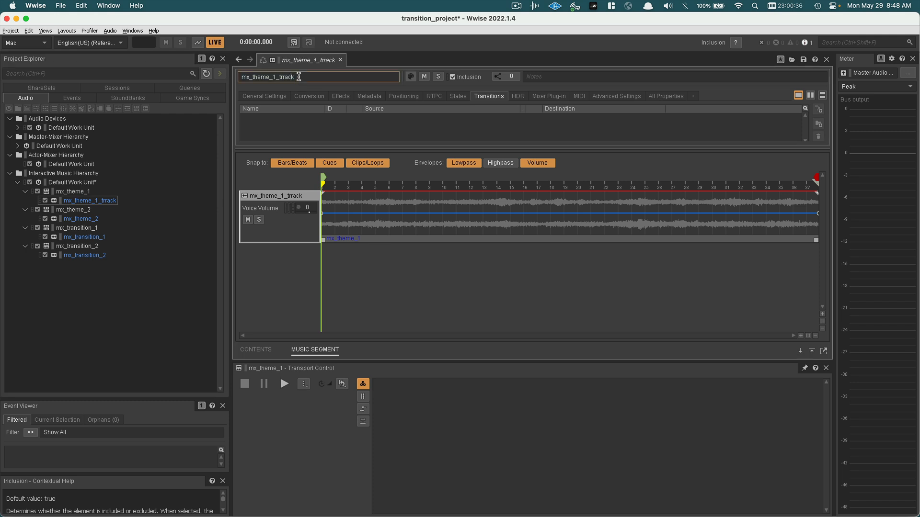
key(Return)
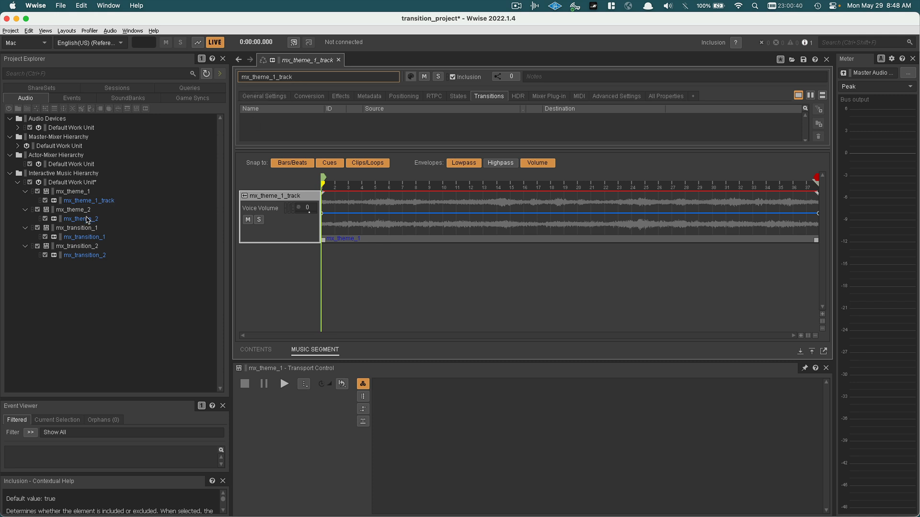
Step: Rename the music track under mx_theme_2 as mx_theme_2_track
click(88, 220)
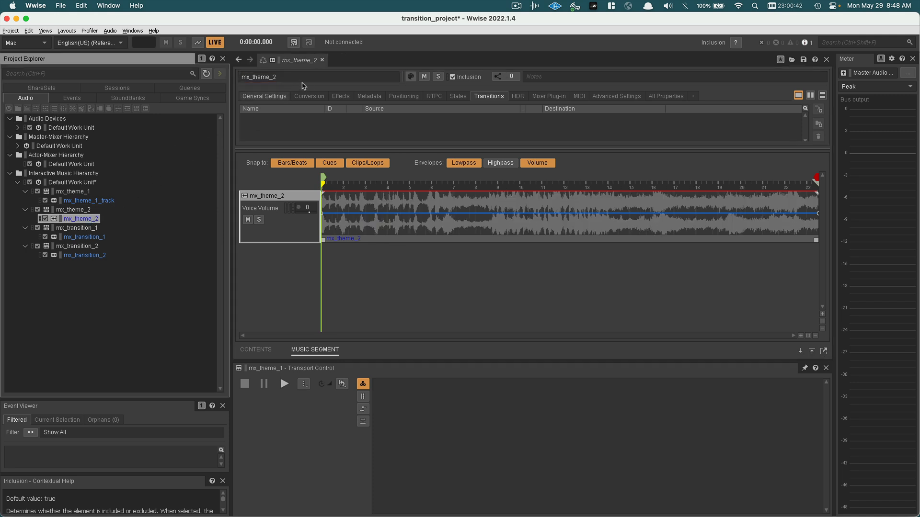
click(296, 77)
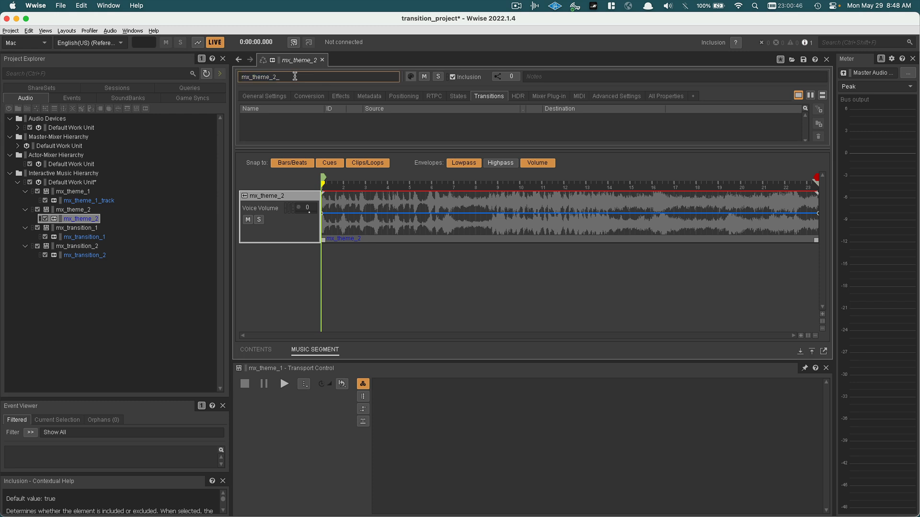
text(_track)
key(Return)
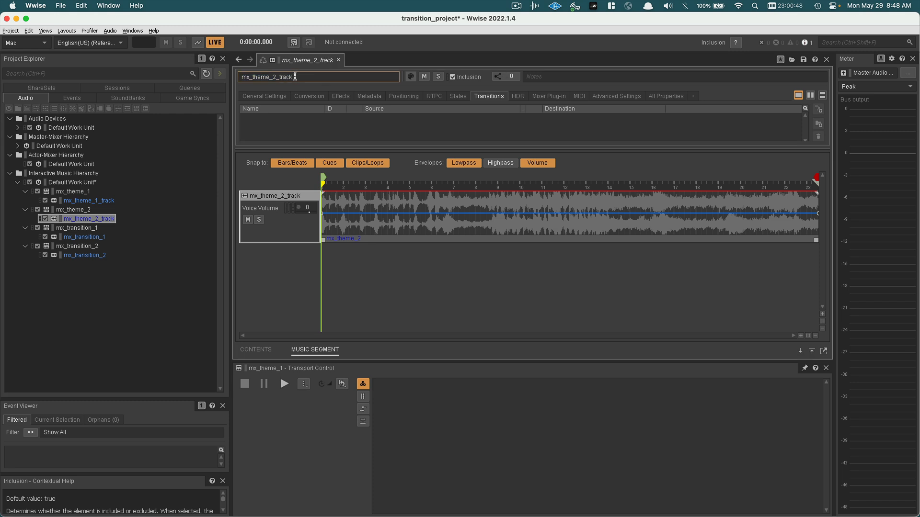
Step: Rename the music track under mx_transition_1 as mx_transition_1_track
click(87, 236)
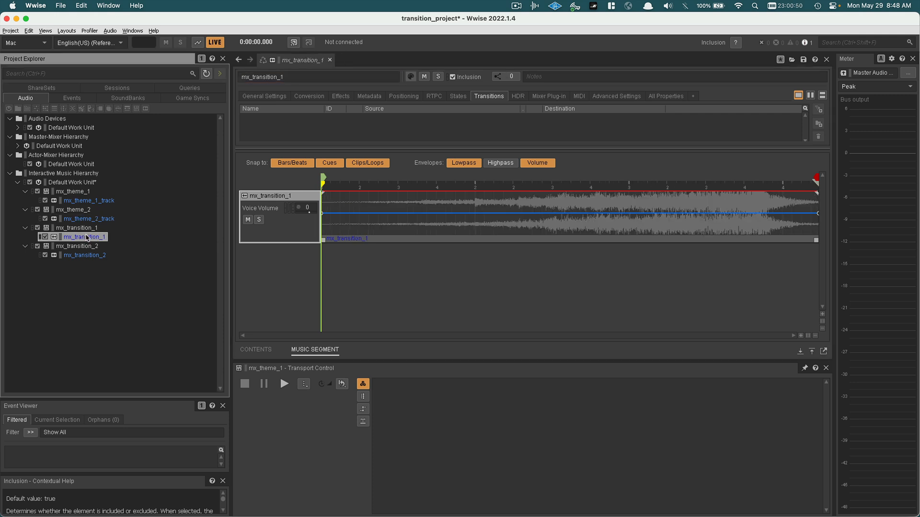
click(87, 237)
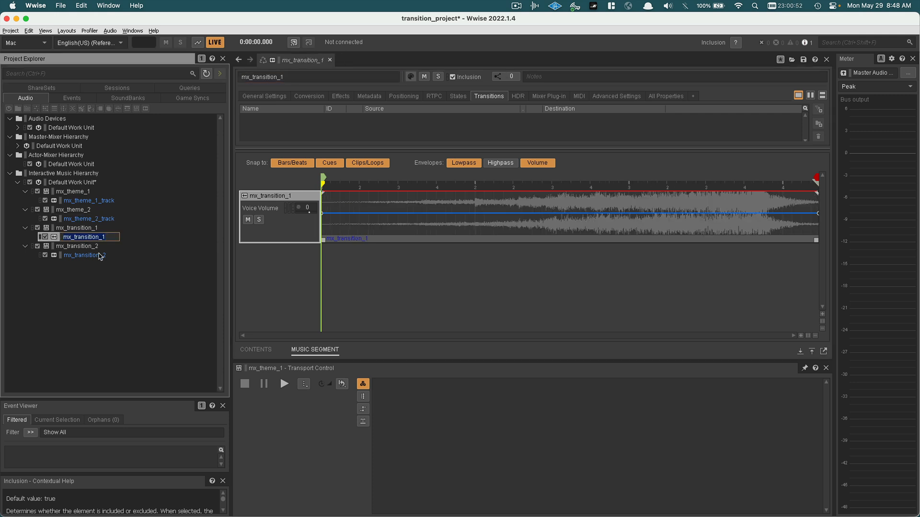
key(Right)
text(_track)
key(Return)
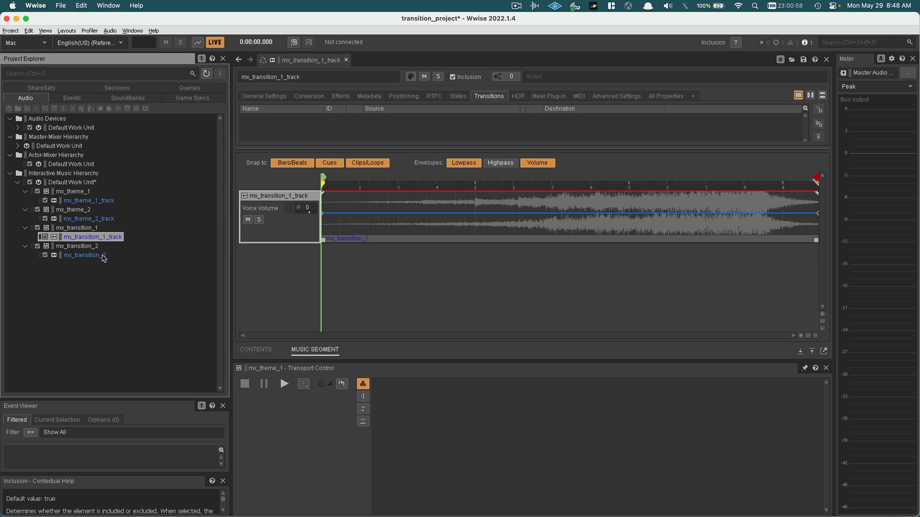
Step: Rename the music track under mx_transition_2 as mx_transition_2_track
click(102, 256)
right_click(103, 259)
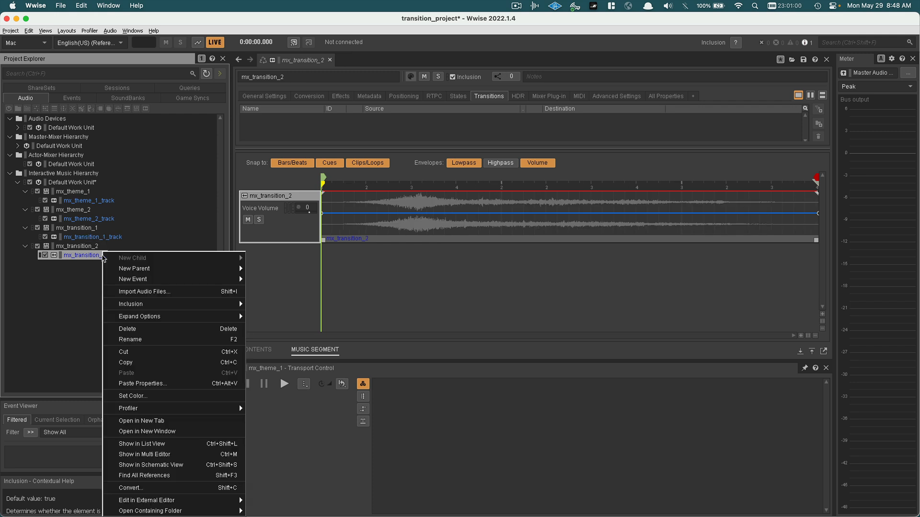
click(152, 339)
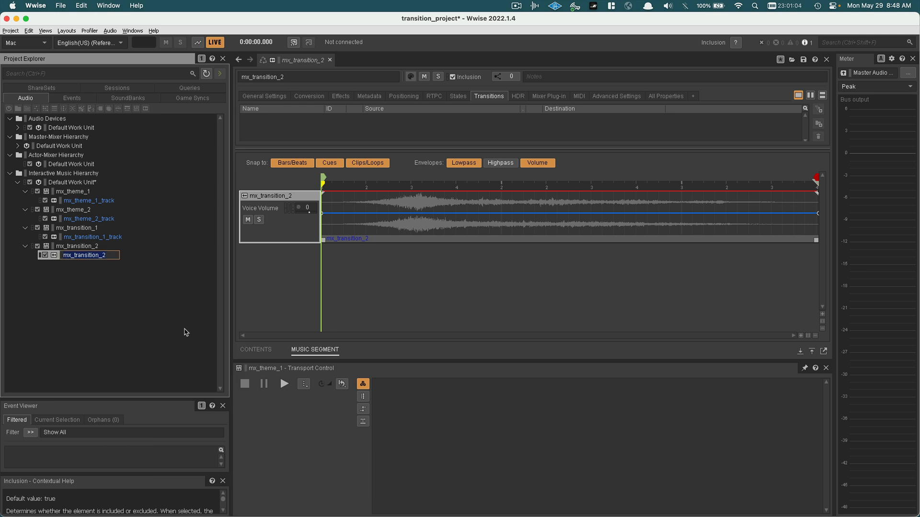
key(Return)
text(_track)
key(Return)
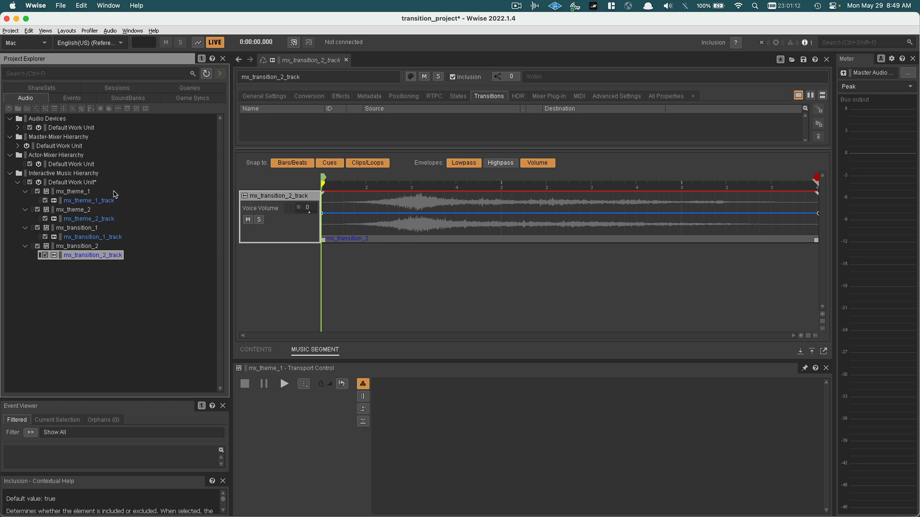
Step: Rename the mx_theme_1 music segment as mx_theme_1_segment
click(82, 191)
click(81, 193)
key(Right)
text(se)
key(BackSpace)
key(BackSpace)
text(_gegment)
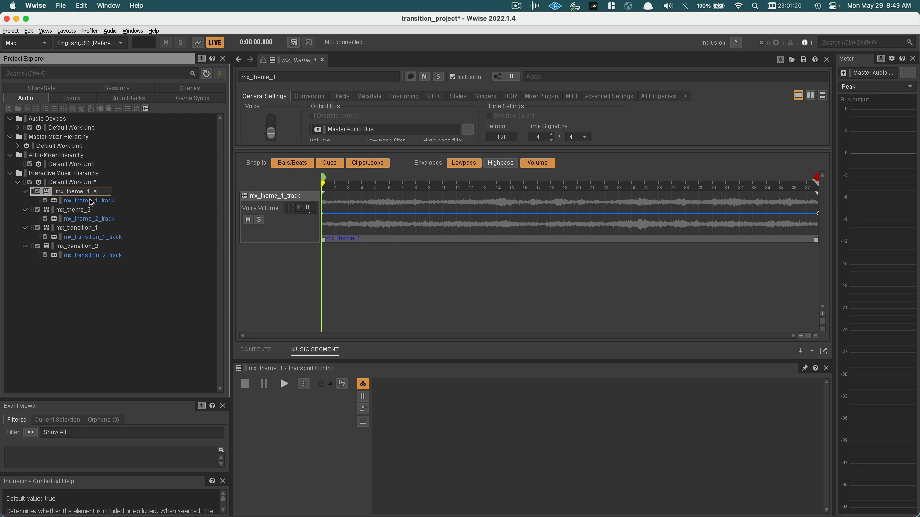
key(Return)
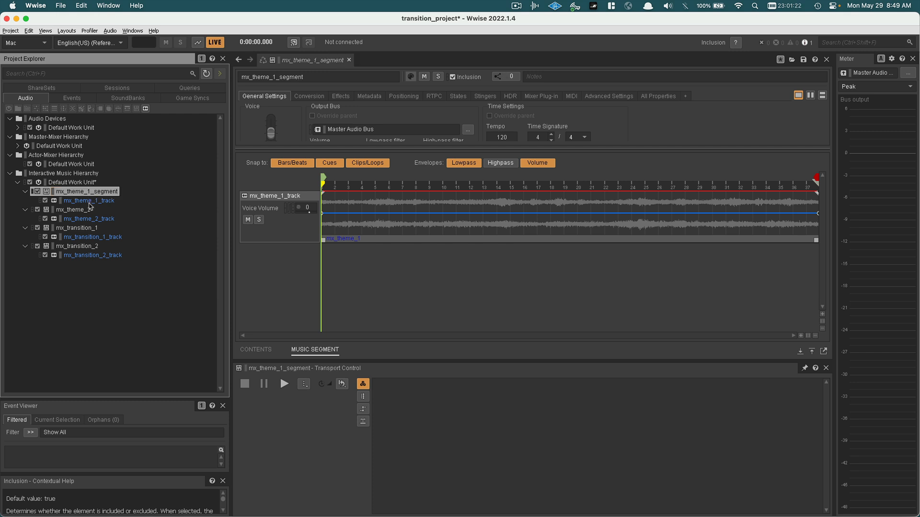
Step: Rename the mx_theme_2 music segment as mx_theme_2_segment
click(87, 210)
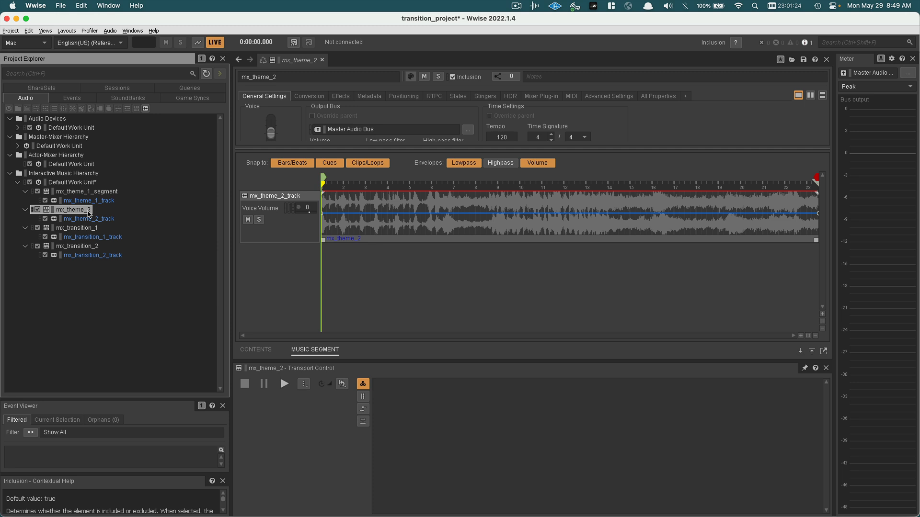
key(F2)
key(Right)
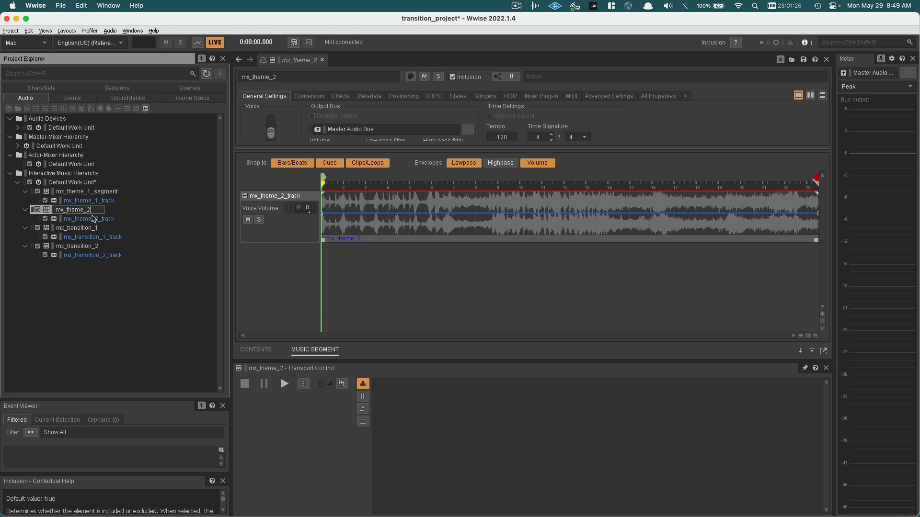
text(_segment)
key(Return)
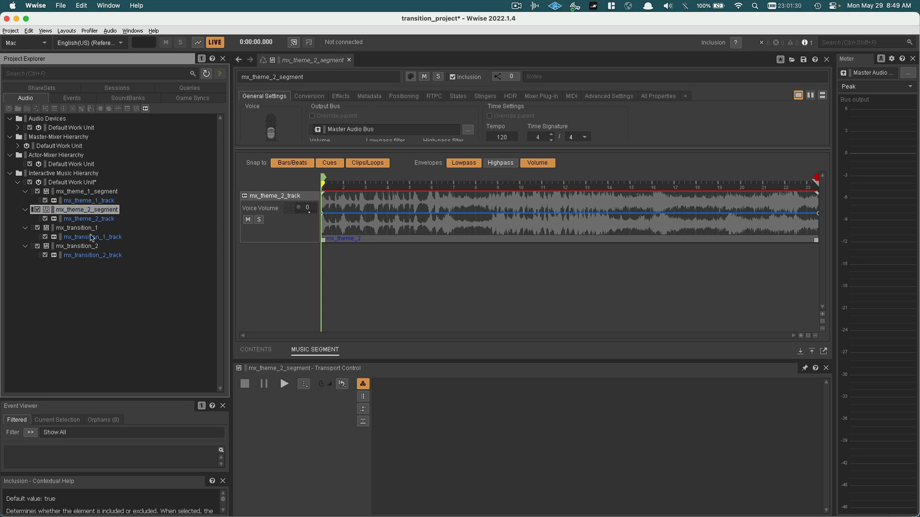
Step: Rename the mx_transition_1 music segment as mx_transition_1_segment
right_click(92, 231)
mouse_move(130, 295)
click(132, 316)
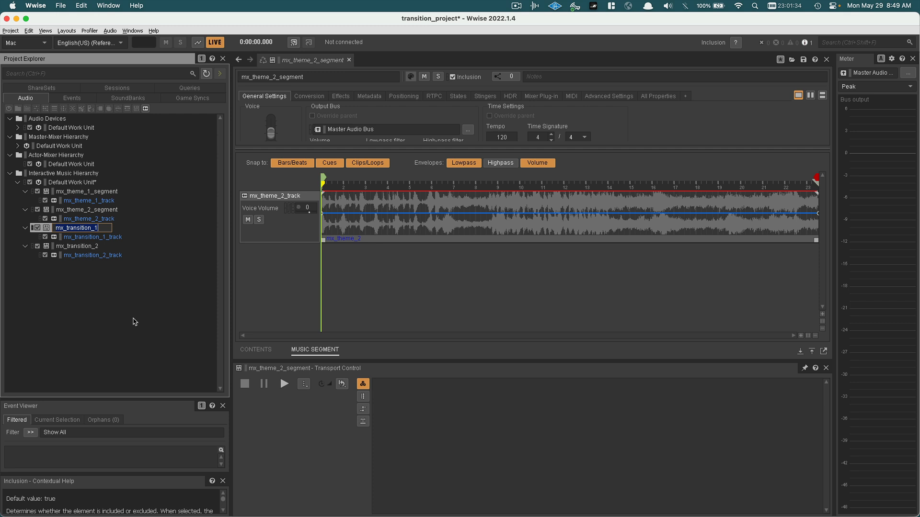
text(_segment)
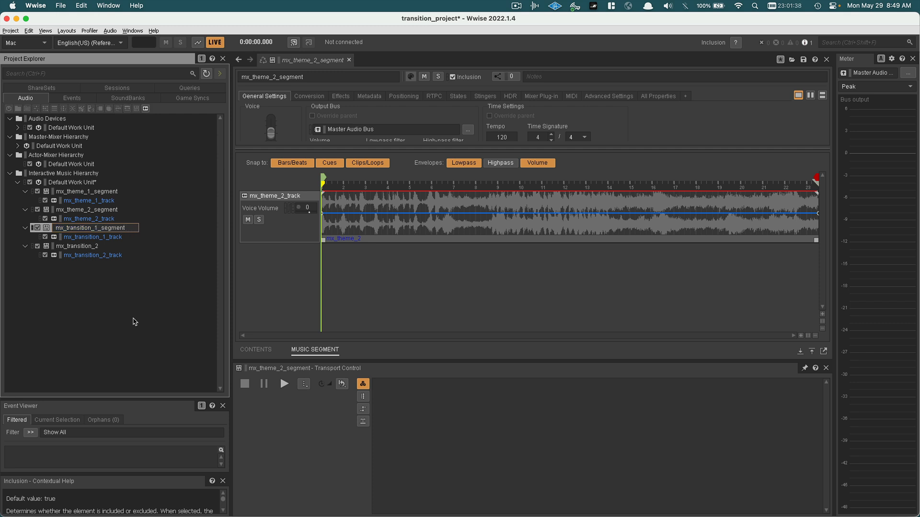
key(Return)
Step: Rename the mx_transition_2 music segment as mx_transition_2_segment
click(82, 247)
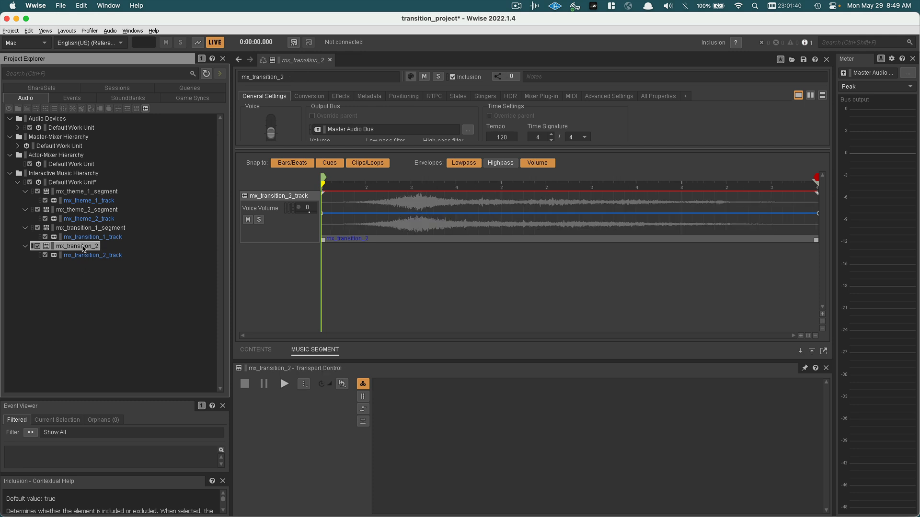
click(85, 248)
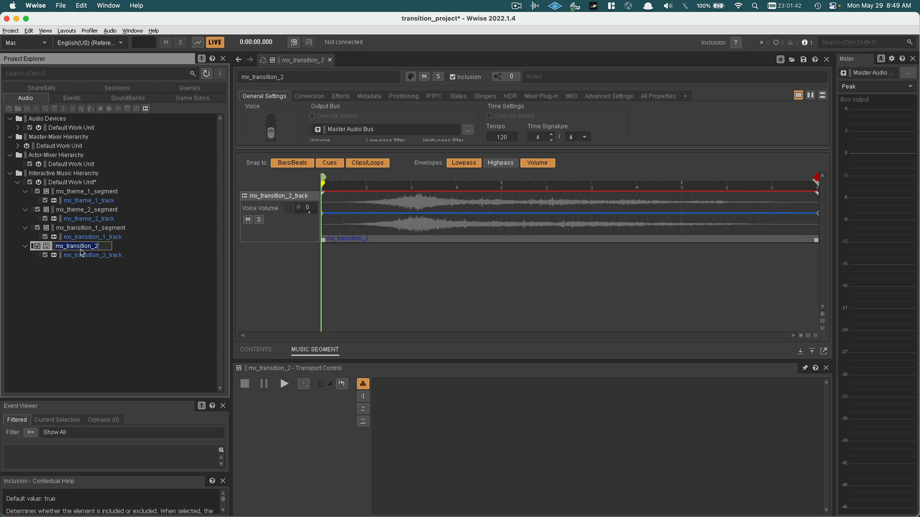
click(83, 249)
text(_segment)
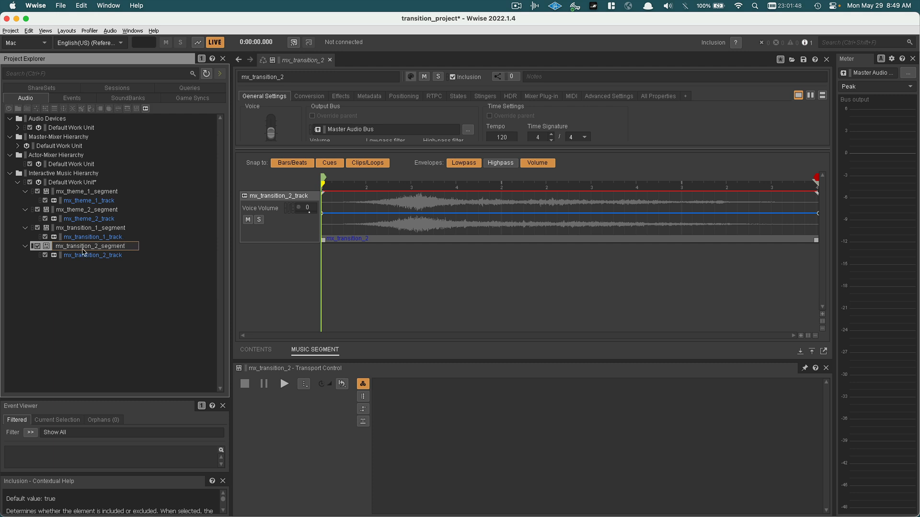
key(Return)
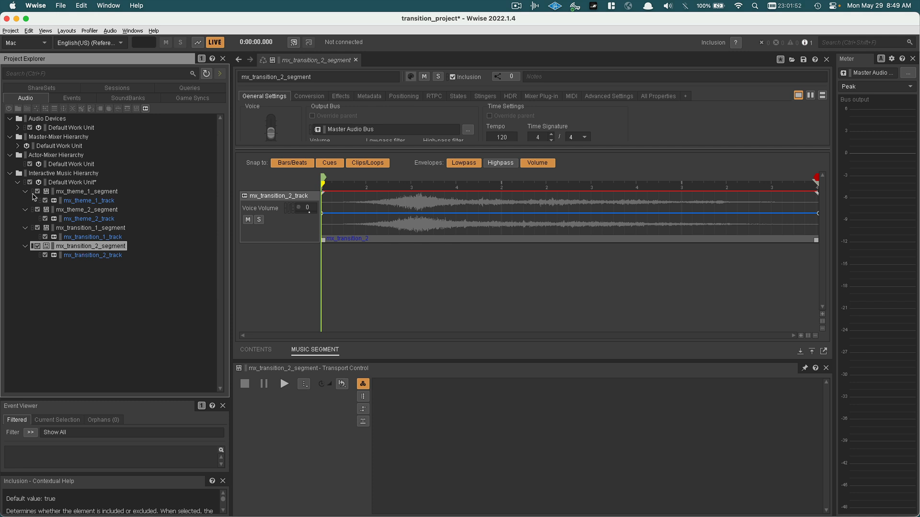
Step: Open mx_theme_1_segment and compare its contents list with its music segment timeline, ending on the timeline
click(70, 192)
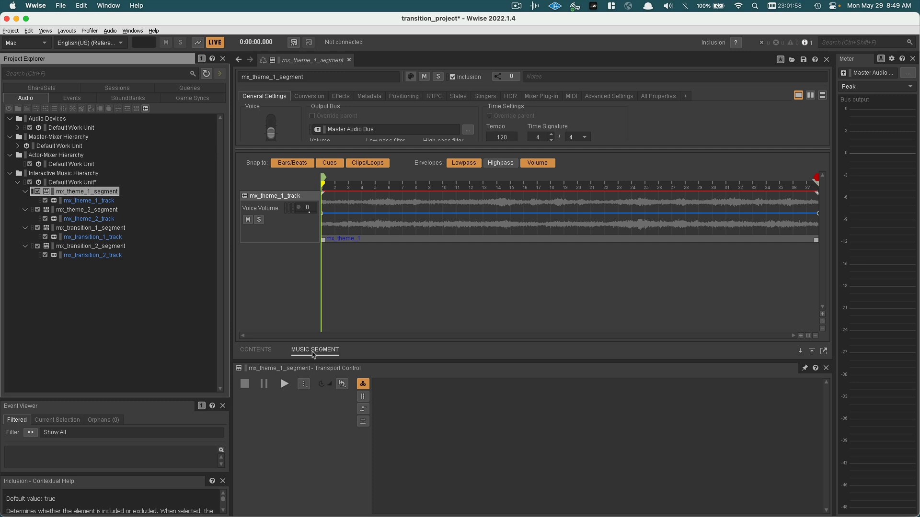
click(266, 353)
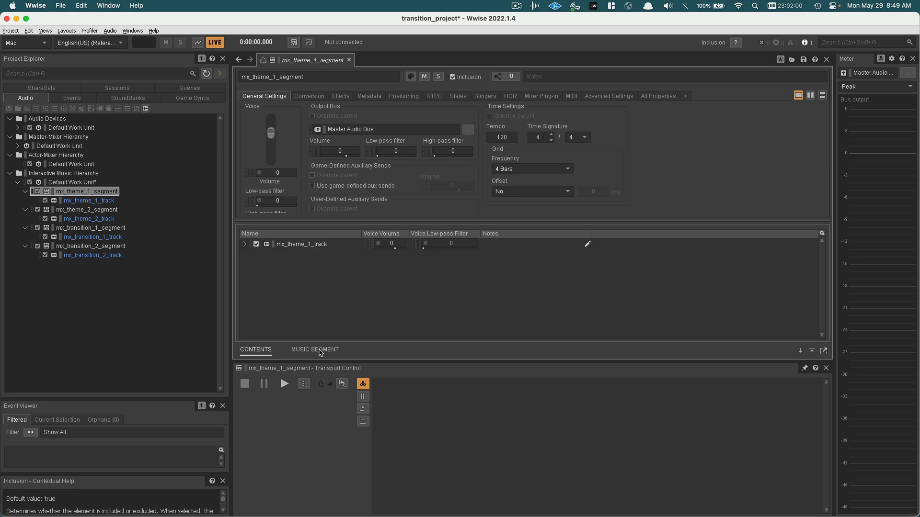
click(315, 351)
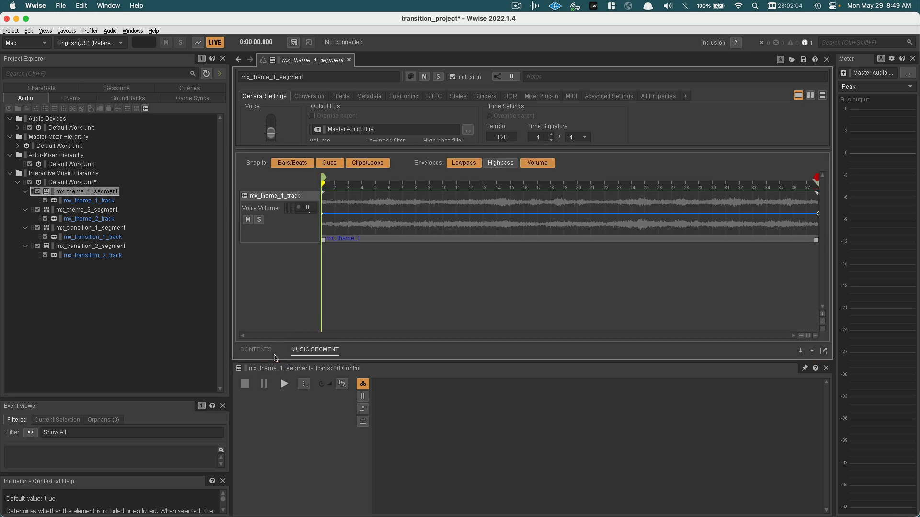
click(259, 350)
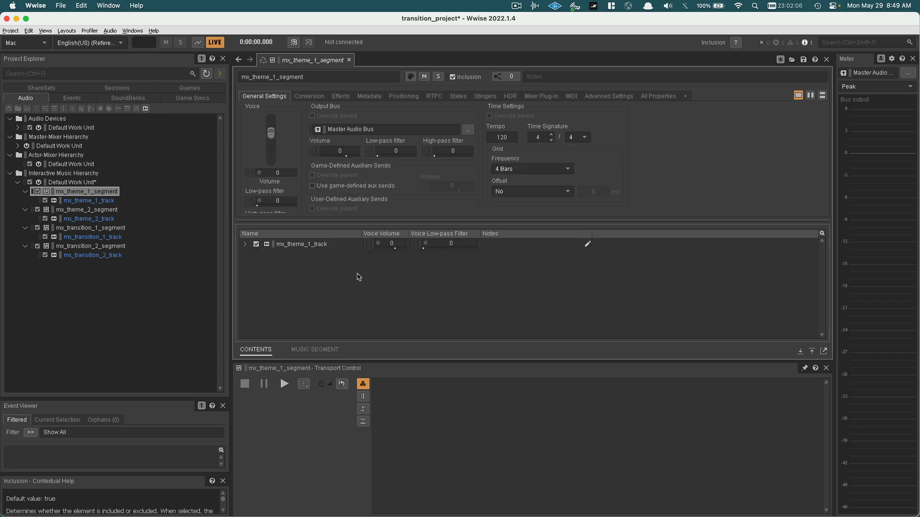
click(316, 347)
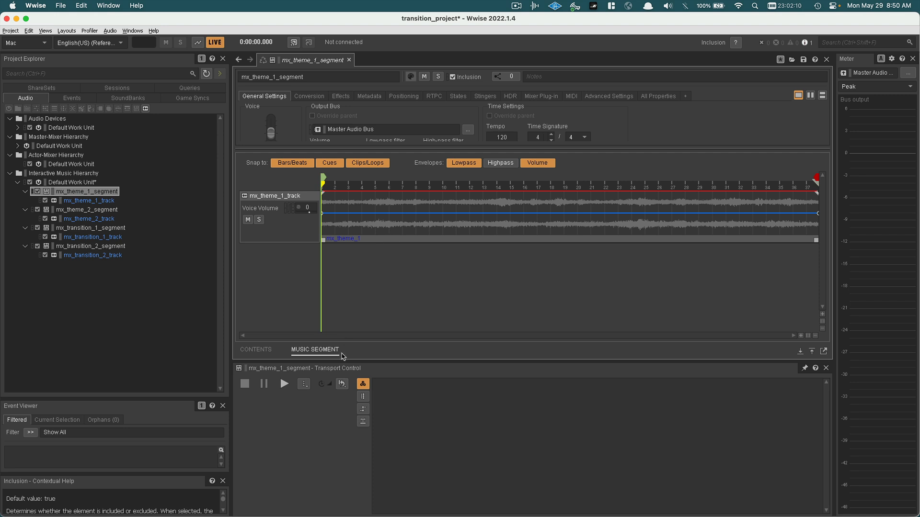
Step: Audition mx_theme_1_segment, pause and stop playback, and place the play cursor at the segment's start
click(284, 385)
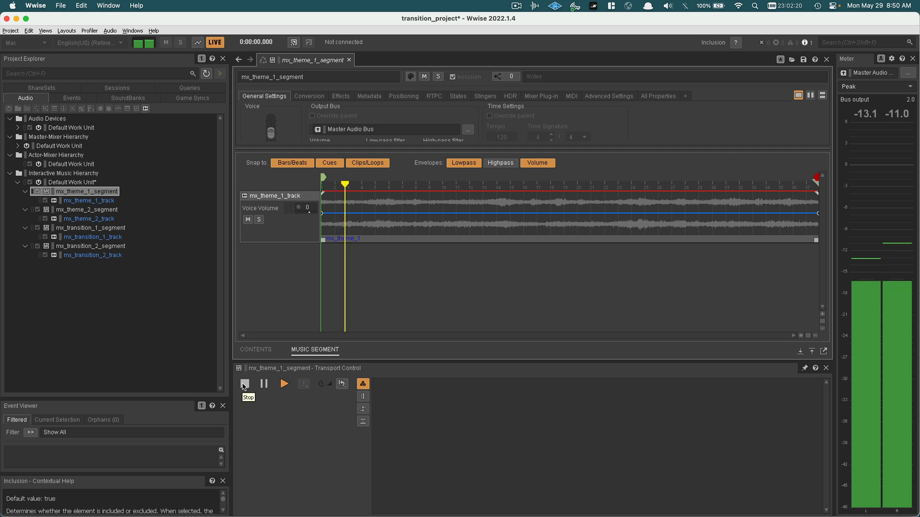
click(267, 384)
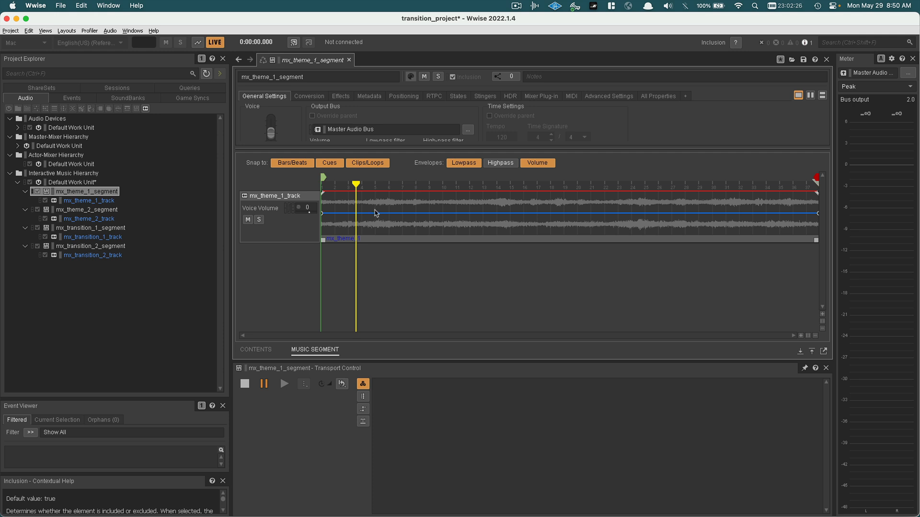
click(244, 384)
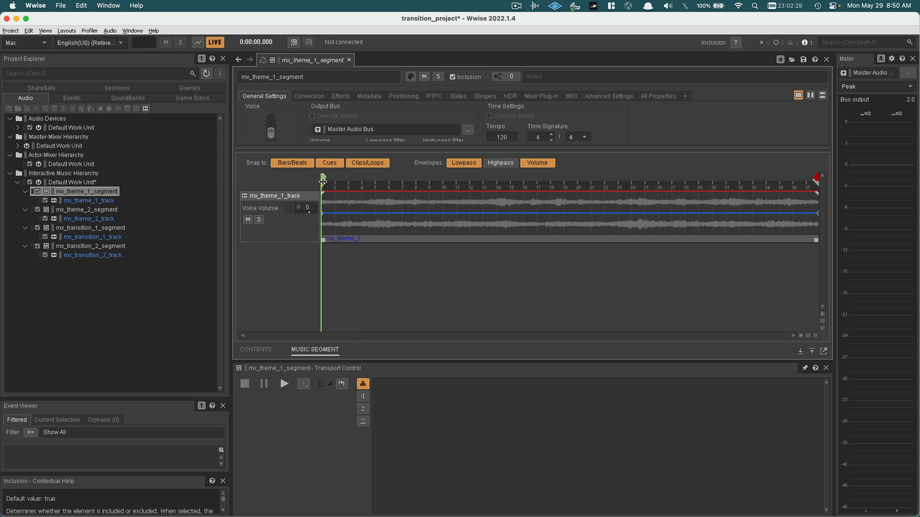
mouse_move(322, 183)
mouse_down()
mouse_move(406, 183)
mouse_move(320, 185)
mouse_up()
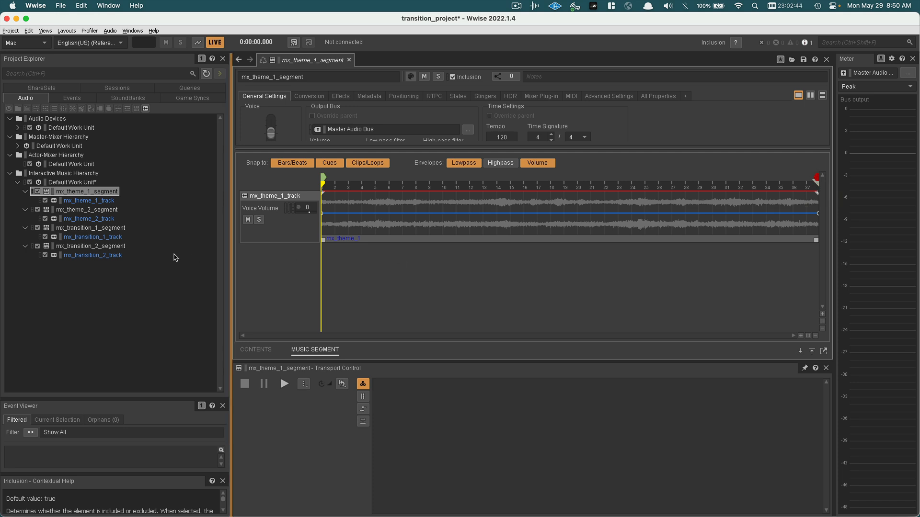
Step: Create a parent Music Playlist Container for mx_theme_1_segment and name it explore_theme_playlist
click(86, 211)
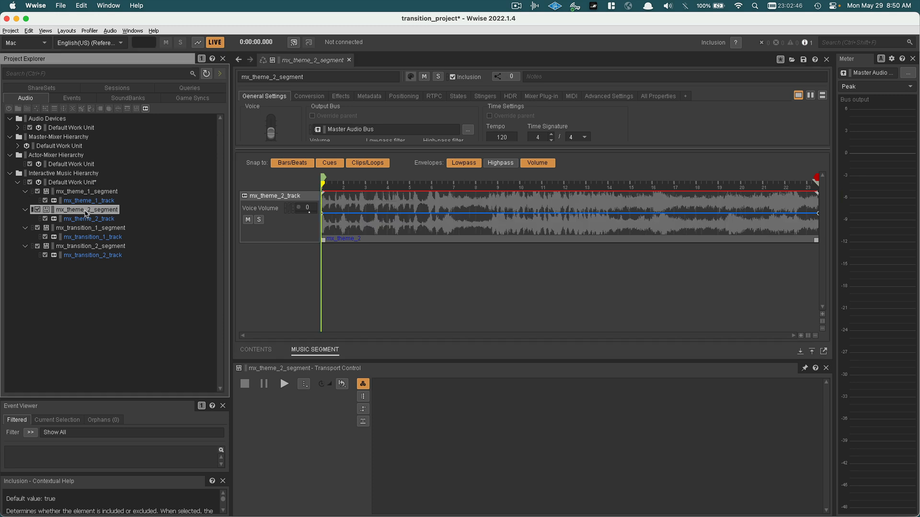
click(90, 194)
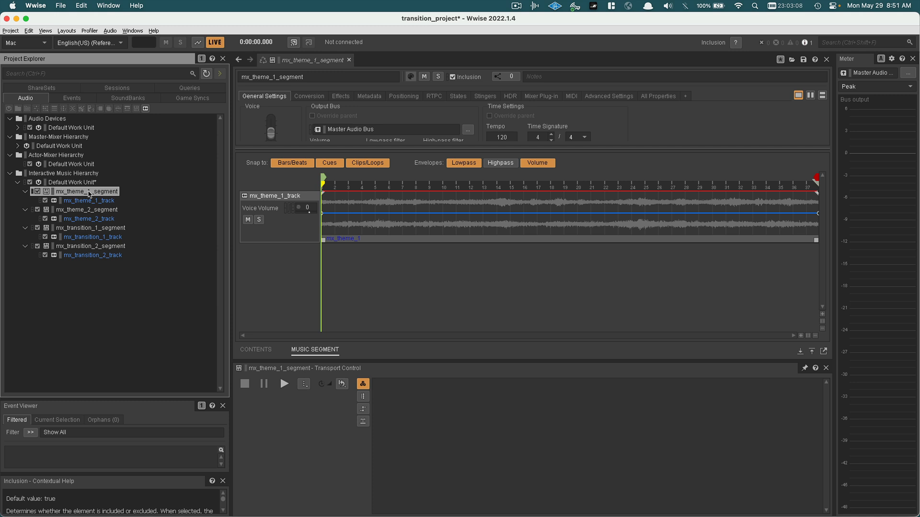
right_click(90, 194)
mouse_move(110, 211)
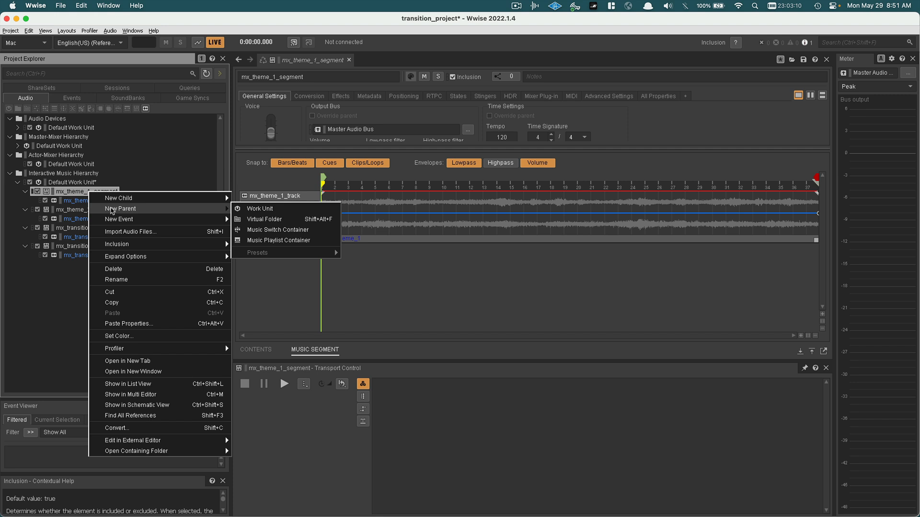
mouse_move(157, 204)
click(272, 242)
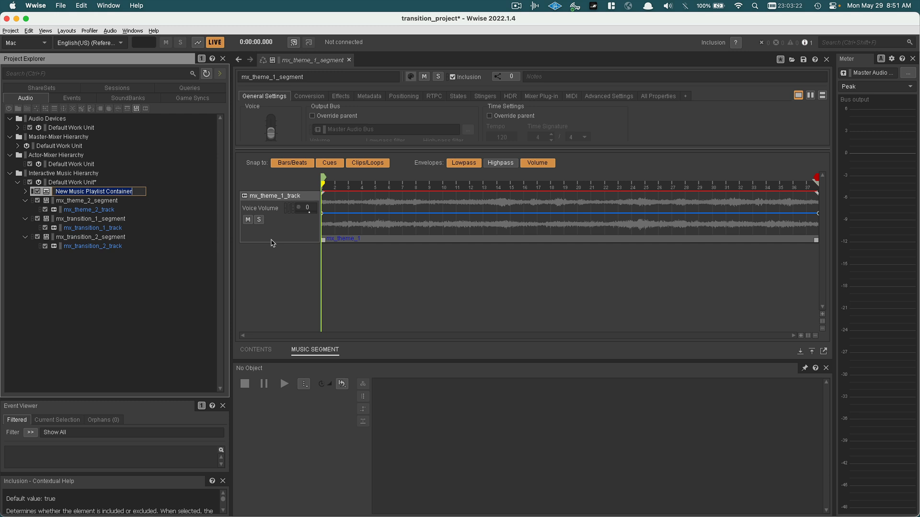
text(exp)
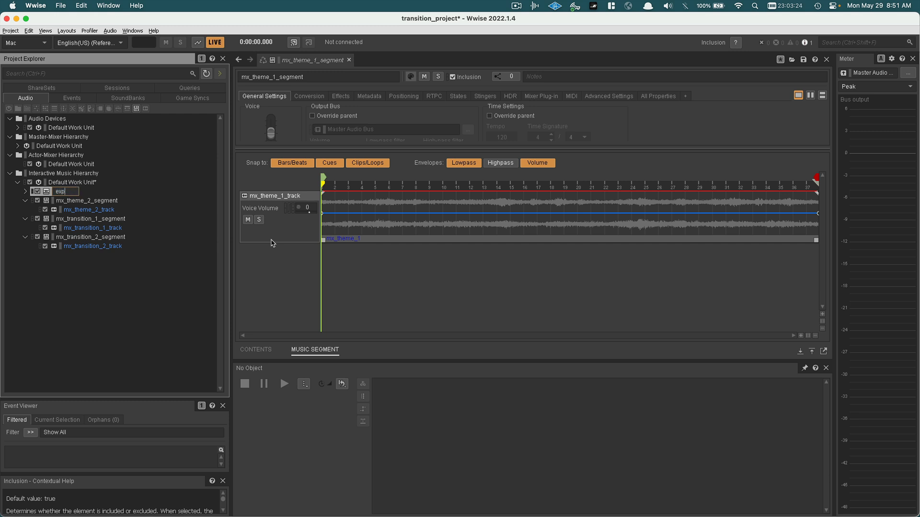
text(lore_theme_playlist)
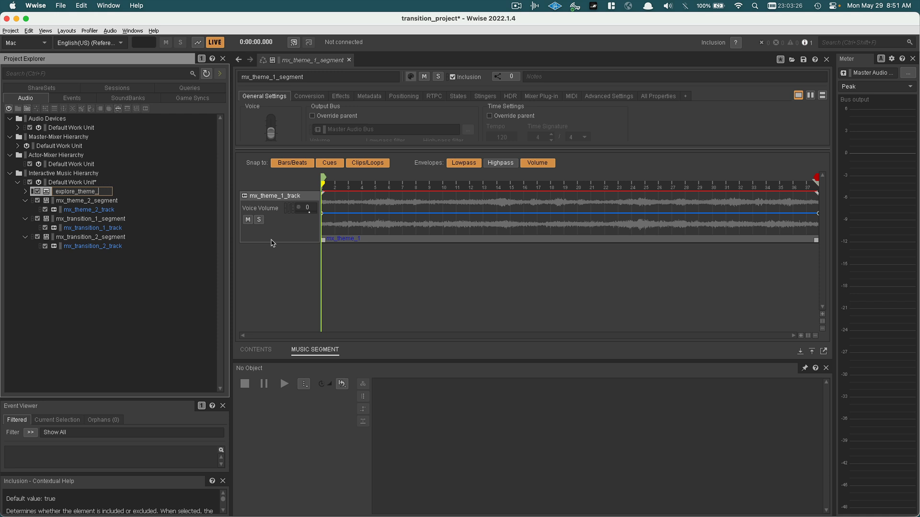
key(Return)
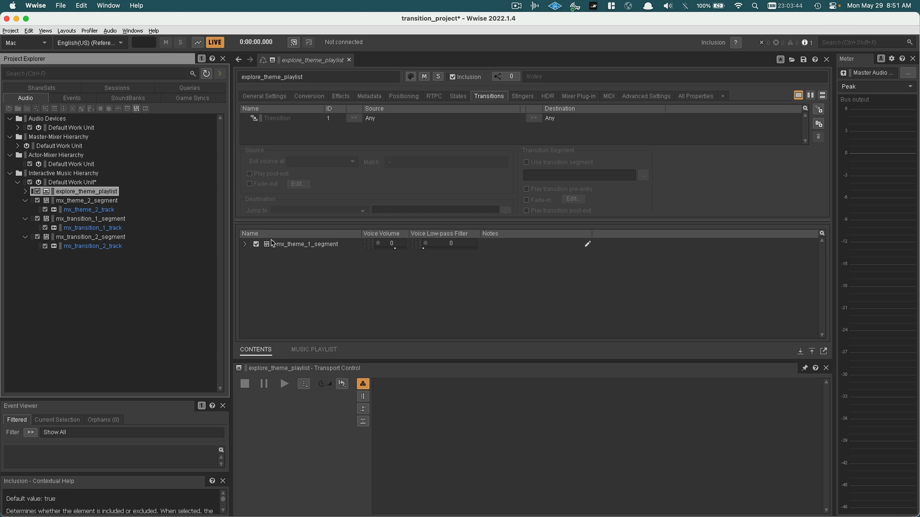
Step: Expand explore_theme_playlist and add mx_theme_1_segment to its music playlist under the Sequence Continuous group
click(26, 192)
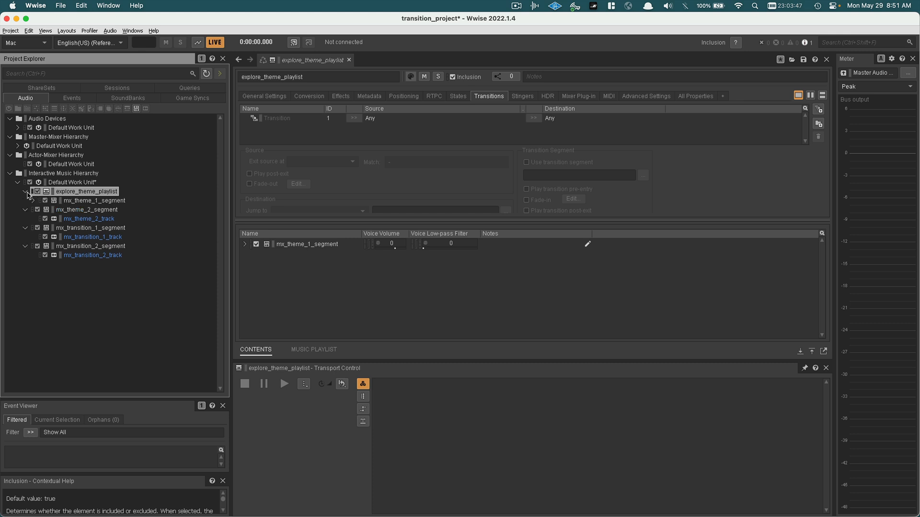
click(83, 201)
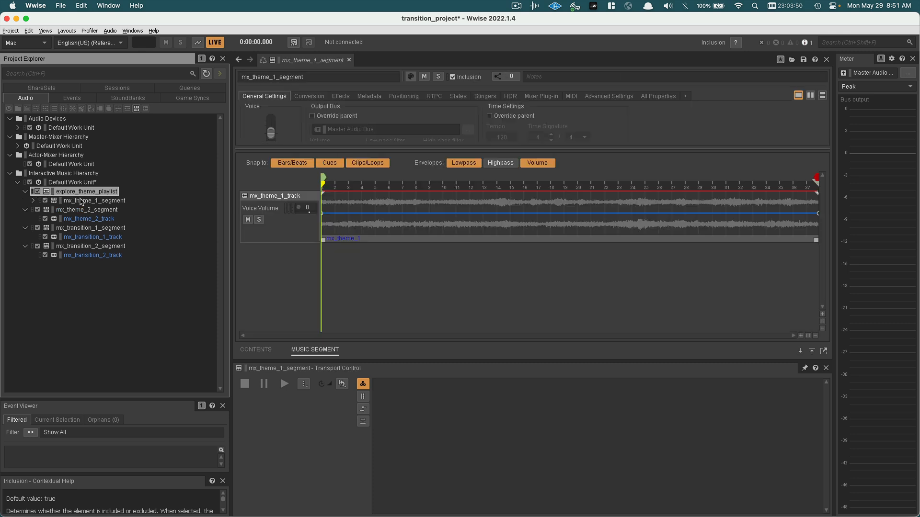
click(88, 192)
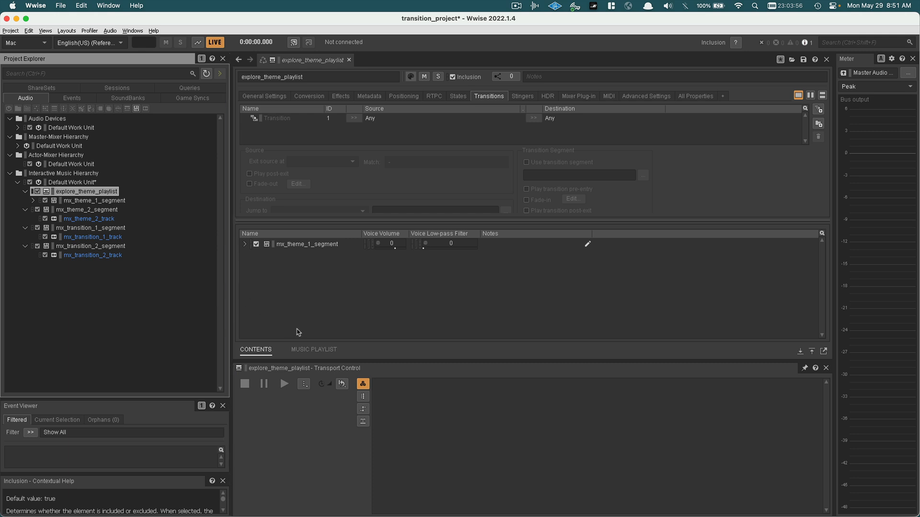
click(314, 351)
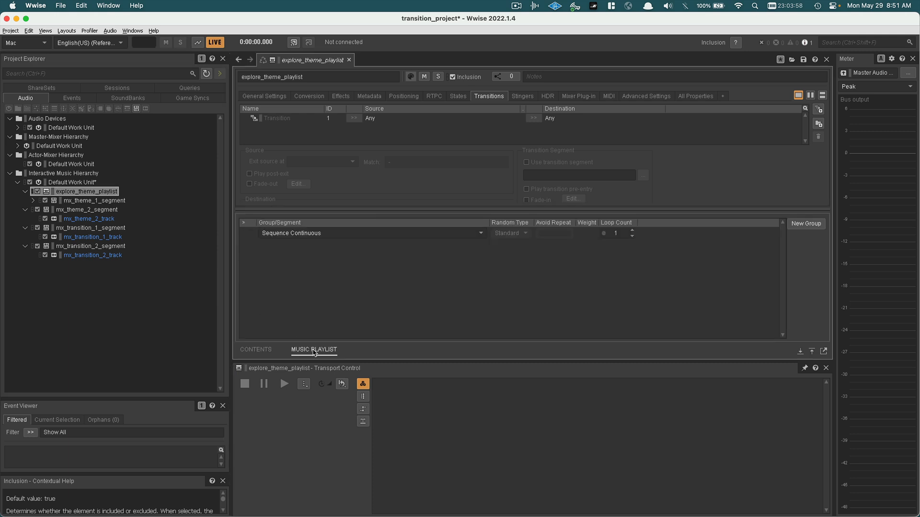
drag(122, 202, 321, 241)
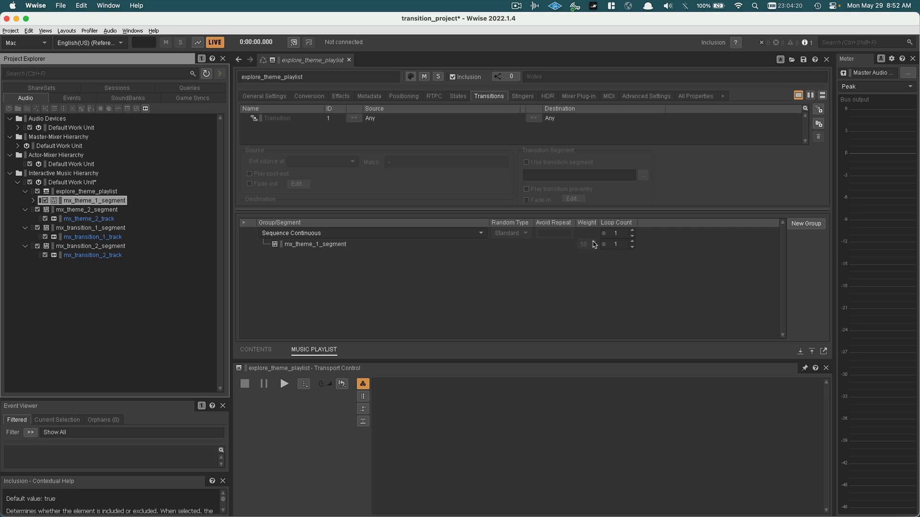
Step: Set the loop count of mx_theme_1_segment in the explore_theme_playlist music playlist to Infinite
click(633, 247)
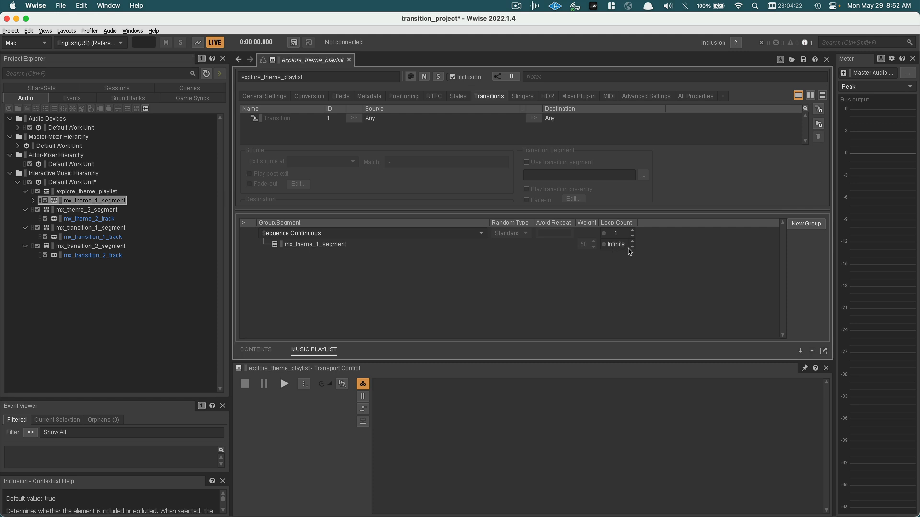
click(633, 242)
click(633, 242)
click(633, 247)
click(632, 248)
Step: Create a parent Music Playlist Container for mx_theme_2_segment and name it combat_theme_playlist
click(96, 211)
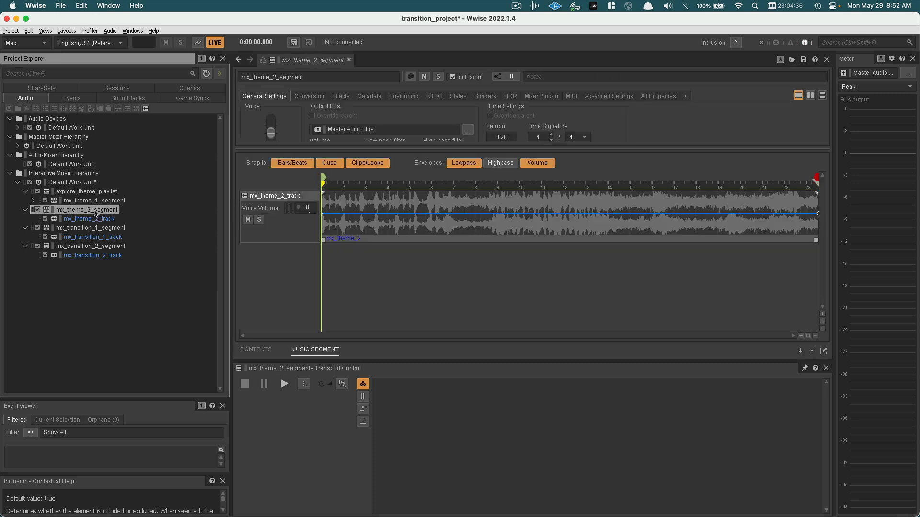
right_click(96, 213)
mouse_move(103, 217)
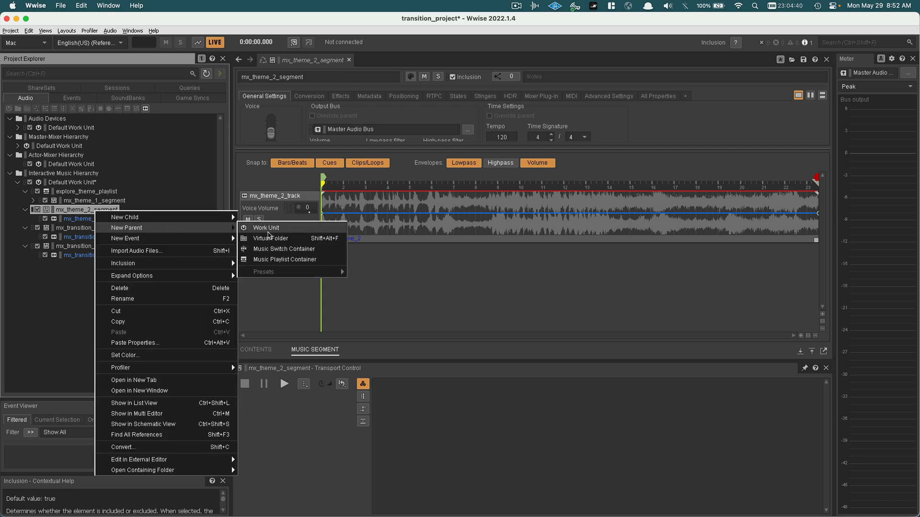
click(275, 260)
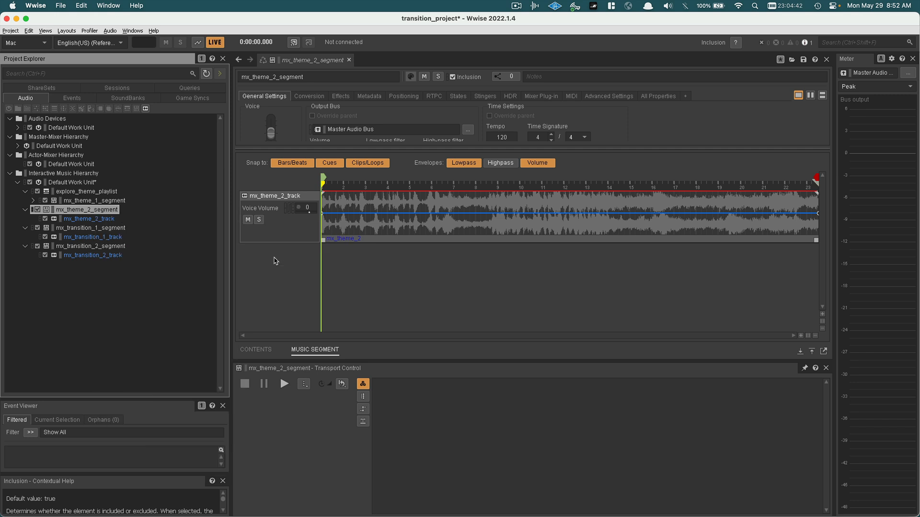
text(com)
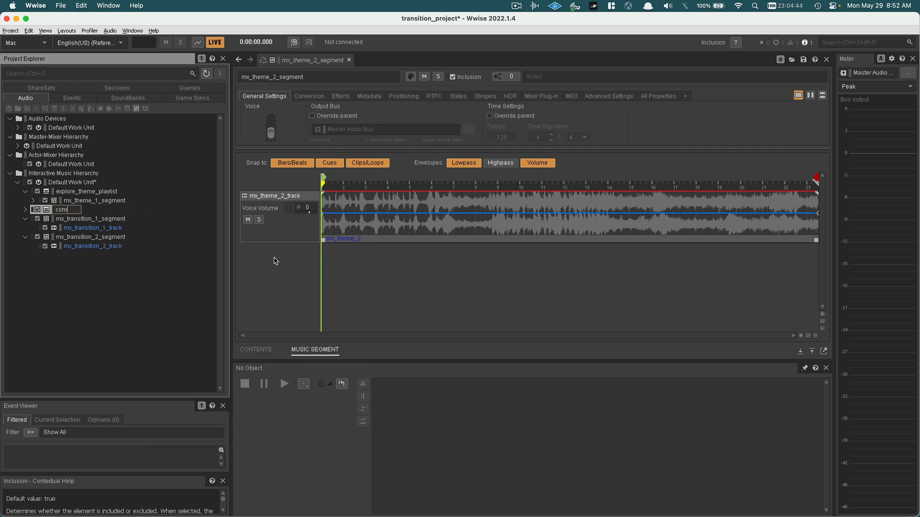
text(bat_theme_plays)
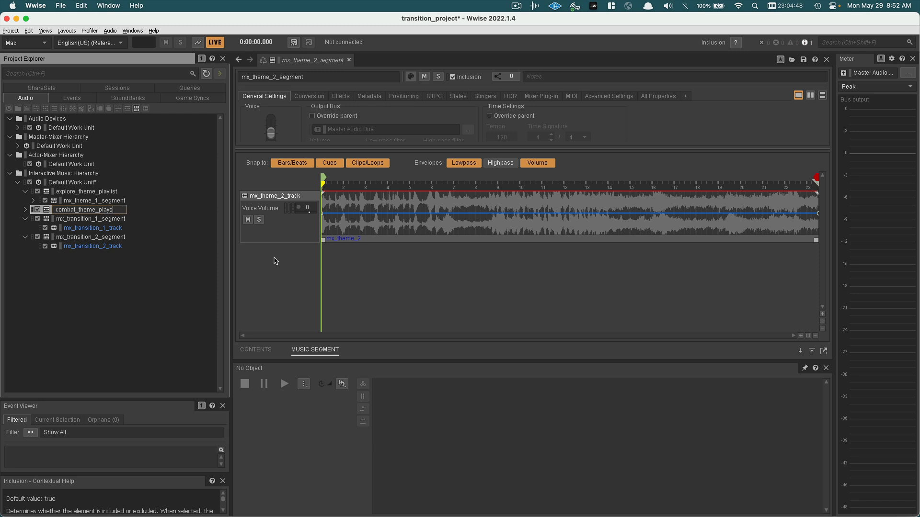
key(BackSpace)
text(list)
key(Return)
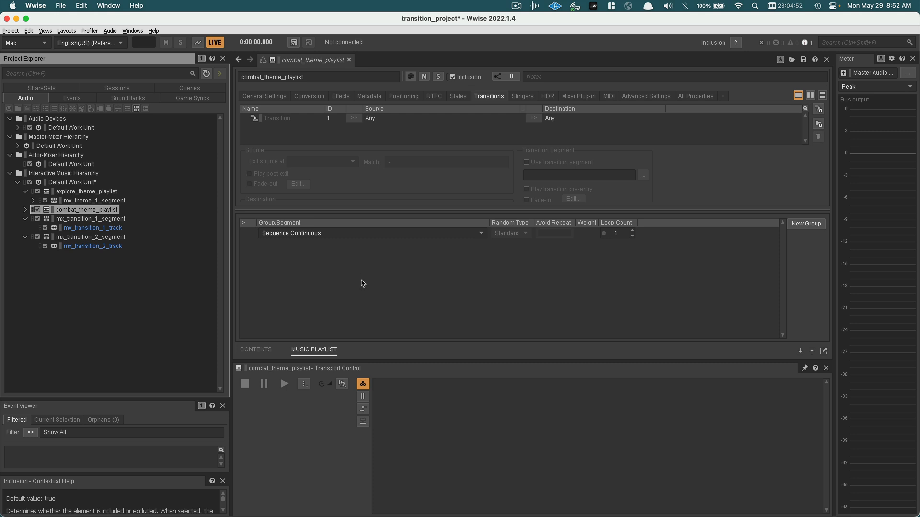
Step: Add mx_theme_2_segment to the combat_theme_playlist music playlist and set its loop count to Infinite
click(25, 210)
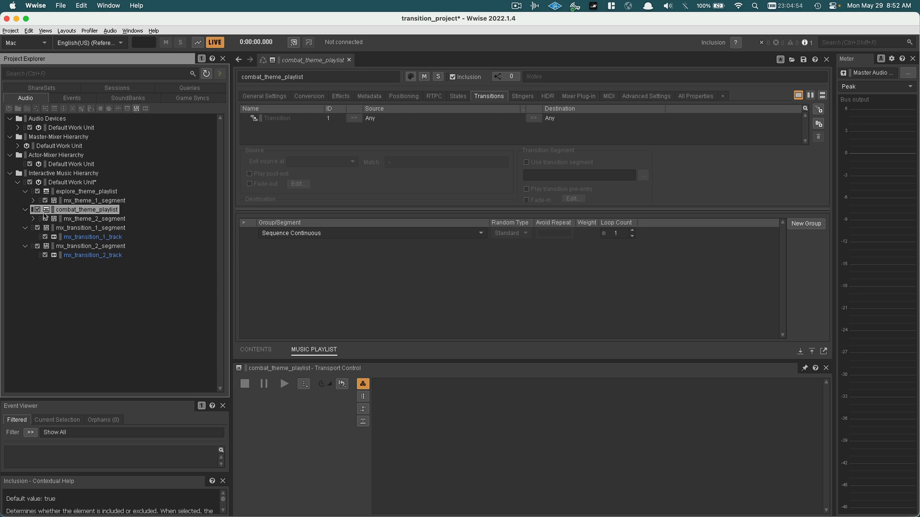
drag(70, 219, 344, 263)
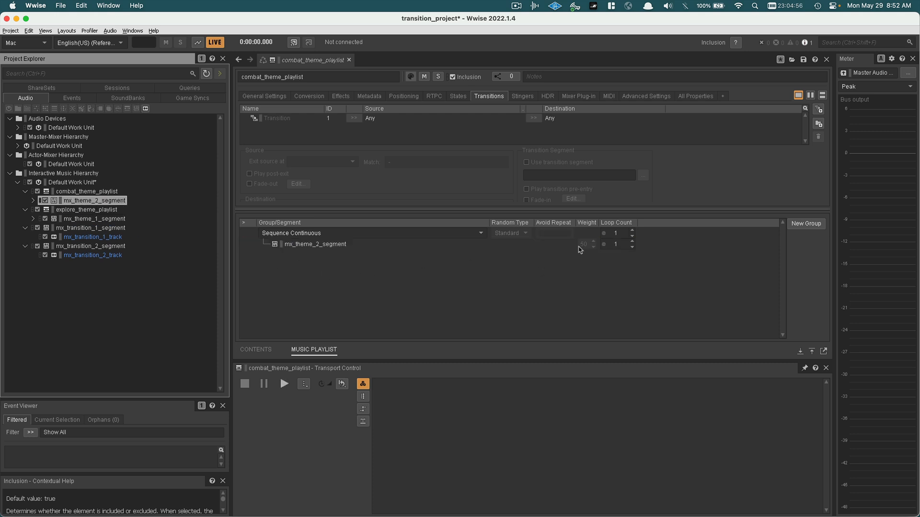
click(633, 247)
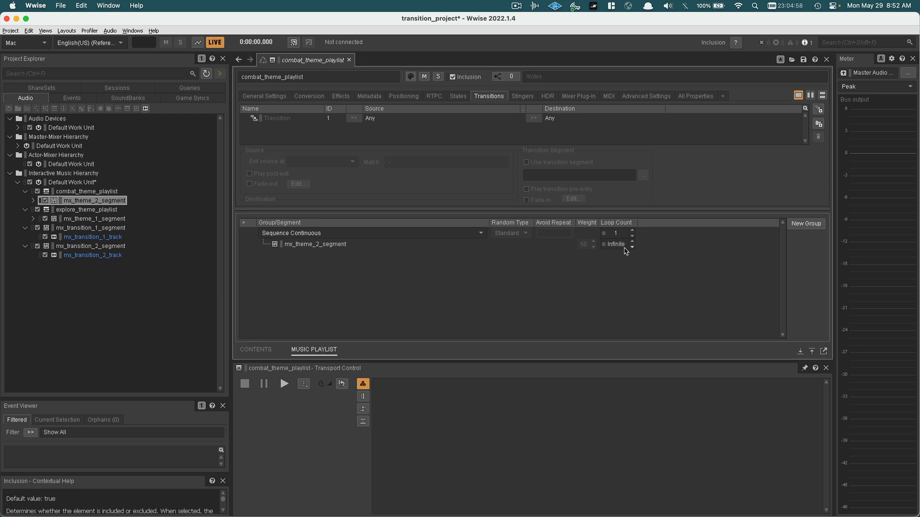
Step: Save the project and collapse both playlist containers and both transition segments in the Interactive Music Hierarchy
key(ctrl+s)
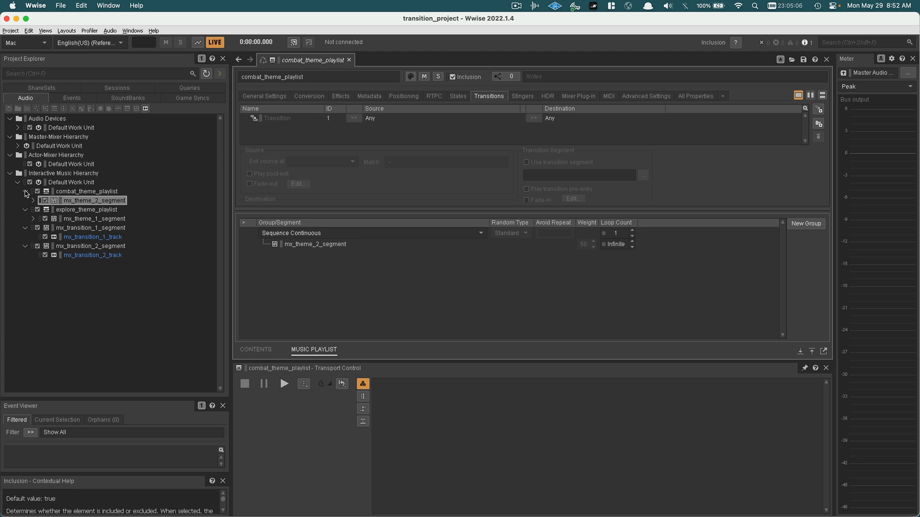
click(26, 191)
click(26, 200)
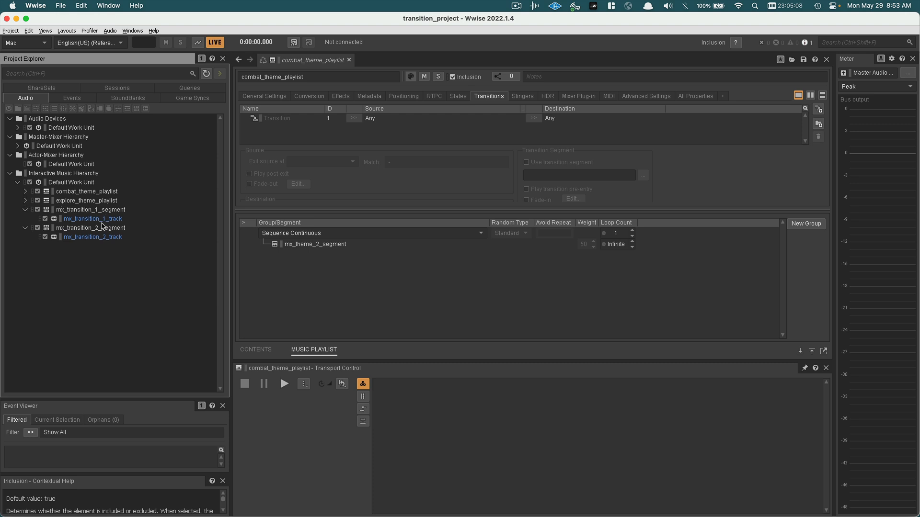
click(25, 210)
click(26, 219)
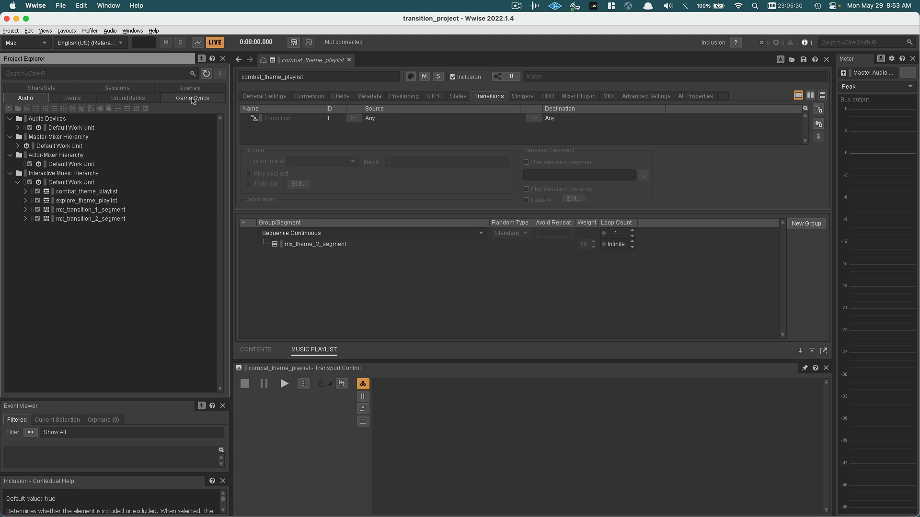
Step: Create a State Group named gameplay_state in the States Default Work Unit of the Game Syncs
click(192, 99)
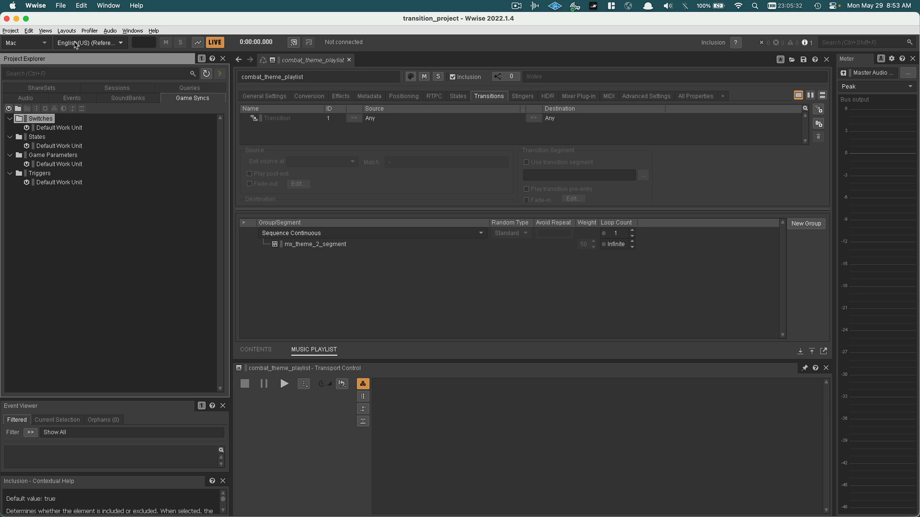
click(67, 31)
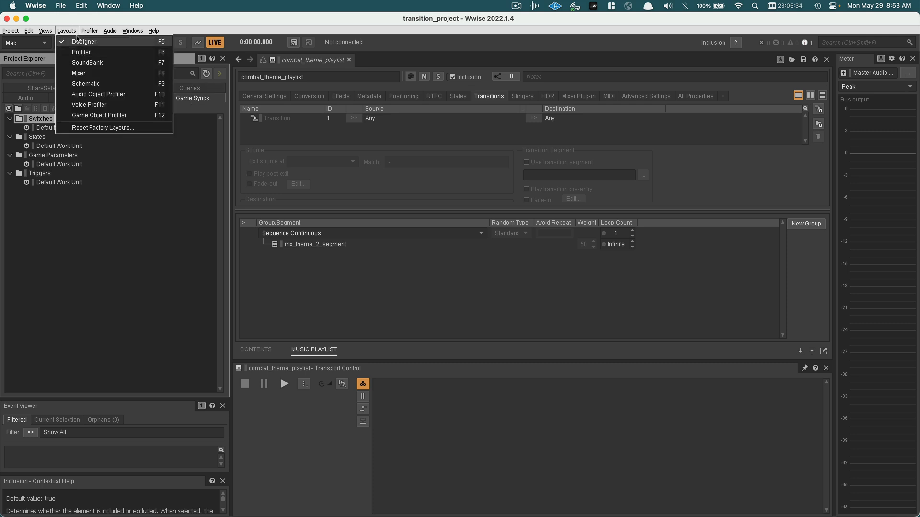
click(74, 31)
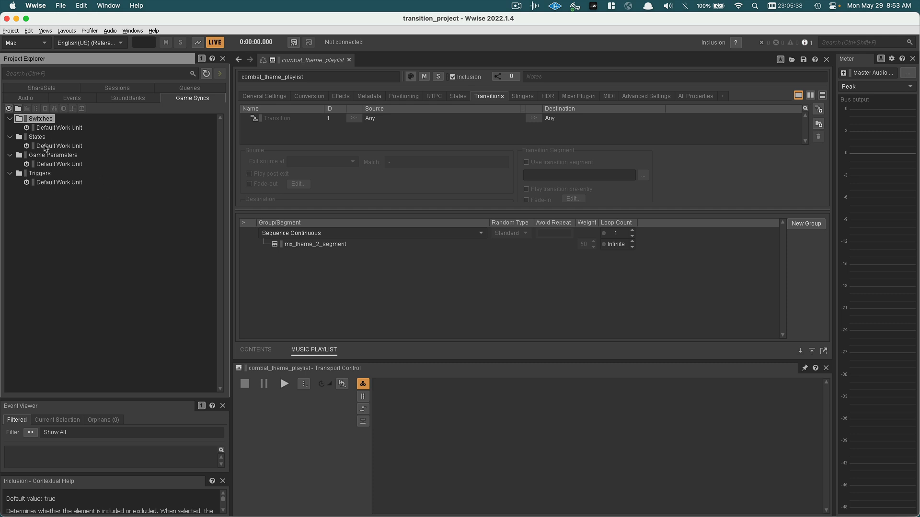
click(45, 146)
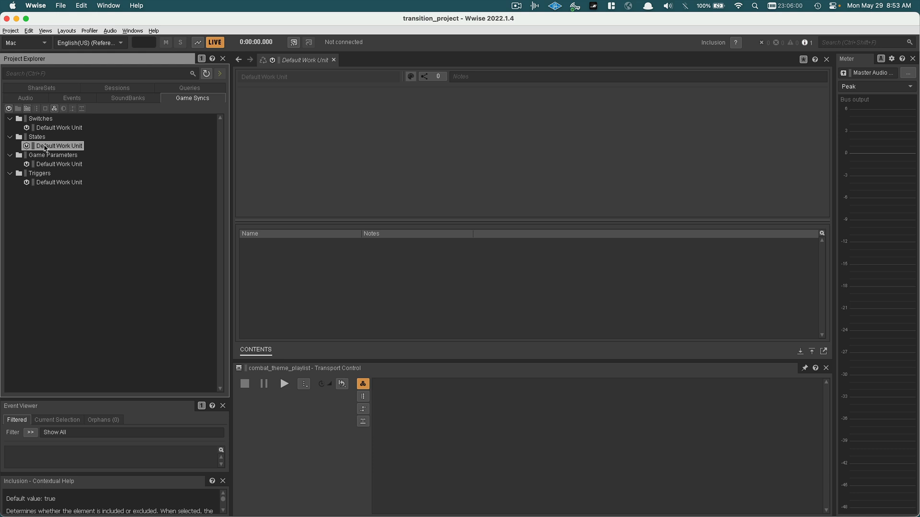
right_click(46, 149)
mouse_move(76, 152)
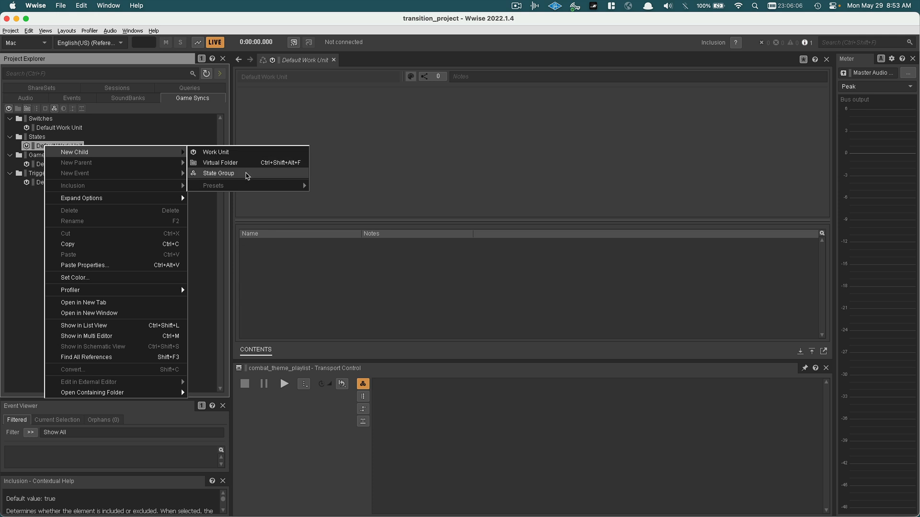
click(247, 174)
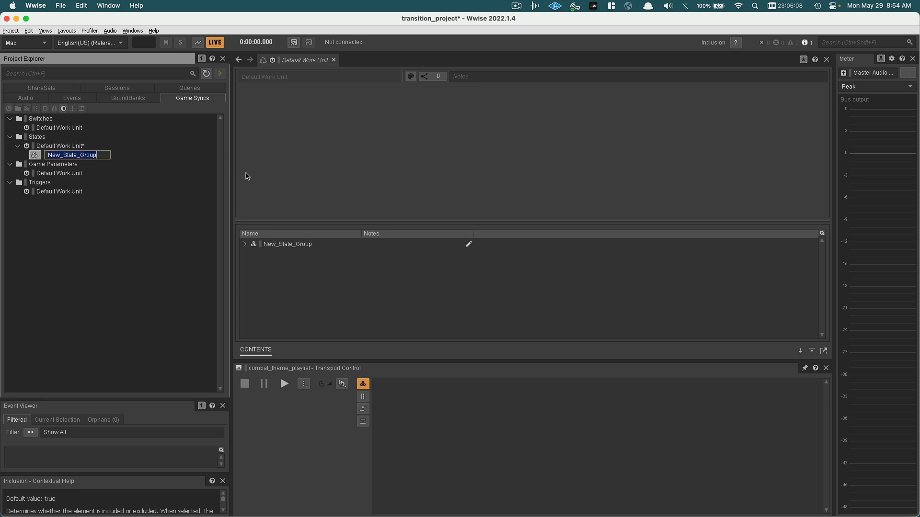
text(gameplay_state)
key(Return)
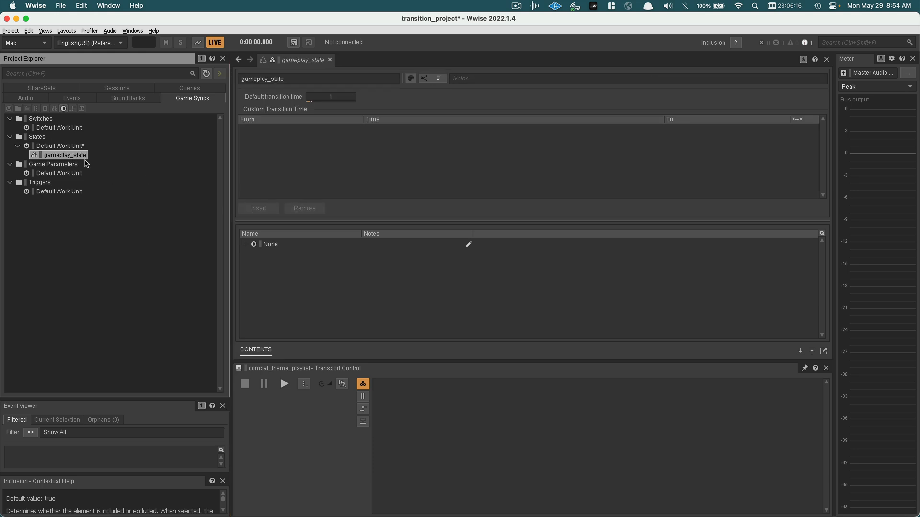
Step: Rename the gameplay_state state group as gameplay_state_group
click(88, 158)
click(91, 157)
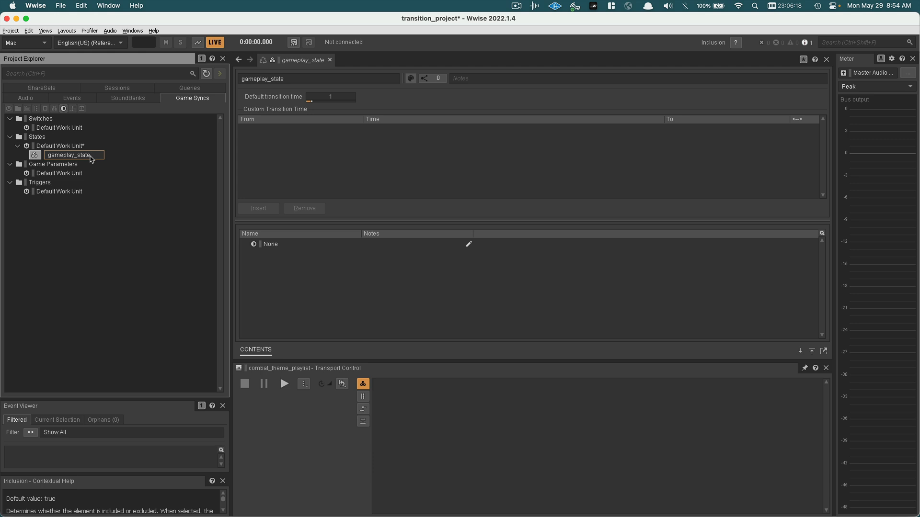
text(_group)
key(Return)
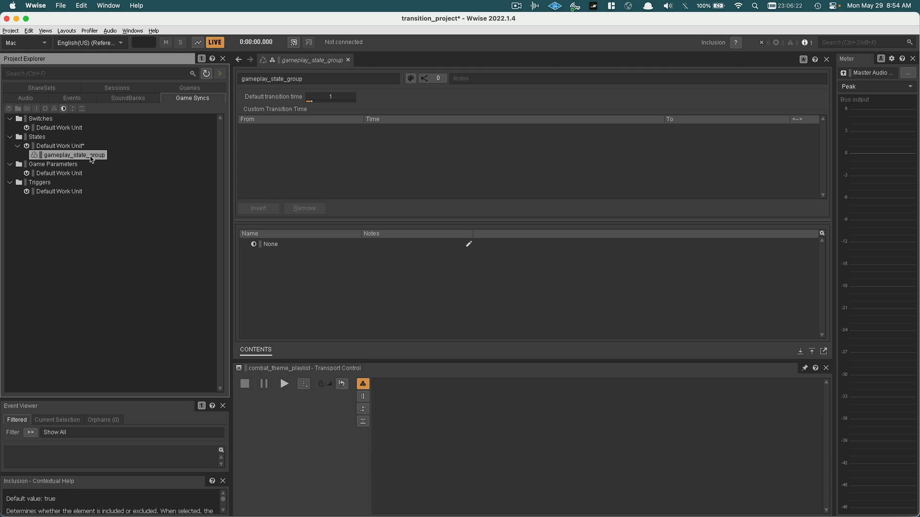
Step: Create a state named combat inside gameplay_state_group, correcting any misspelling in its name
right_click(50, 158)
mouse_move(81, 163)
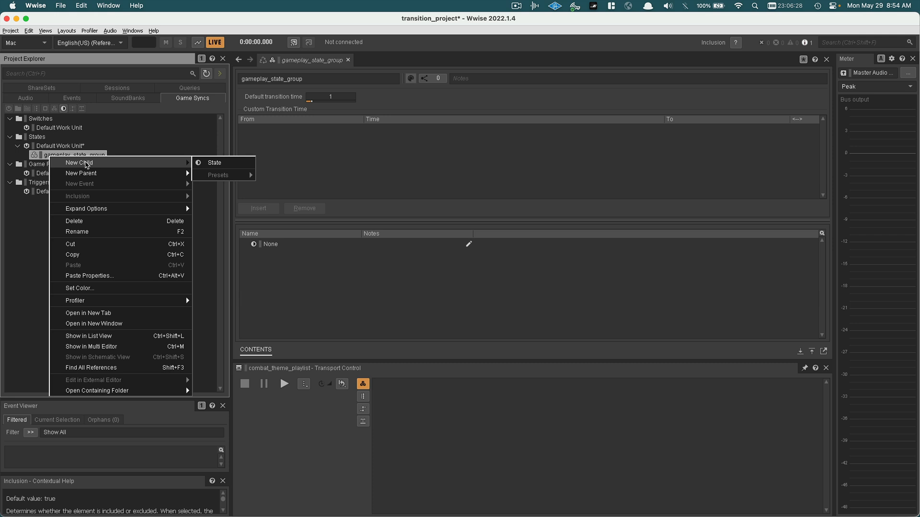
click(228, 167)
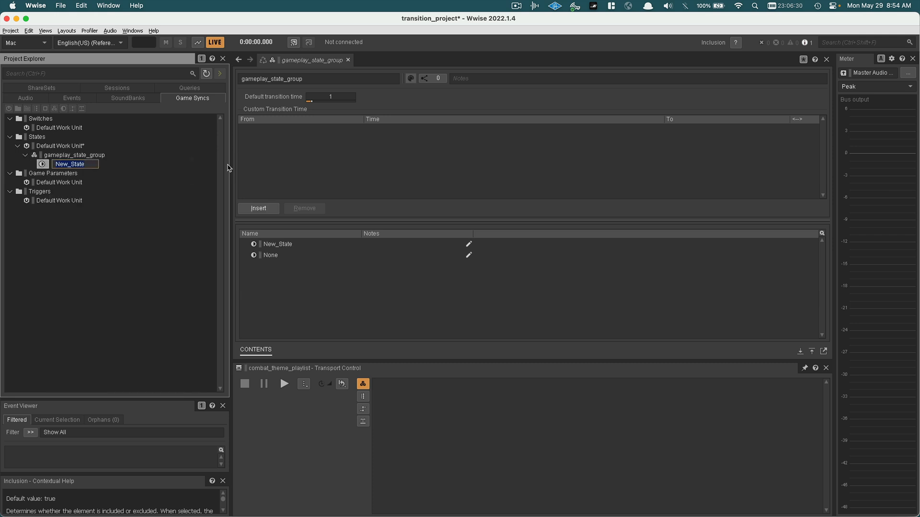
text(combate)
key(Return)
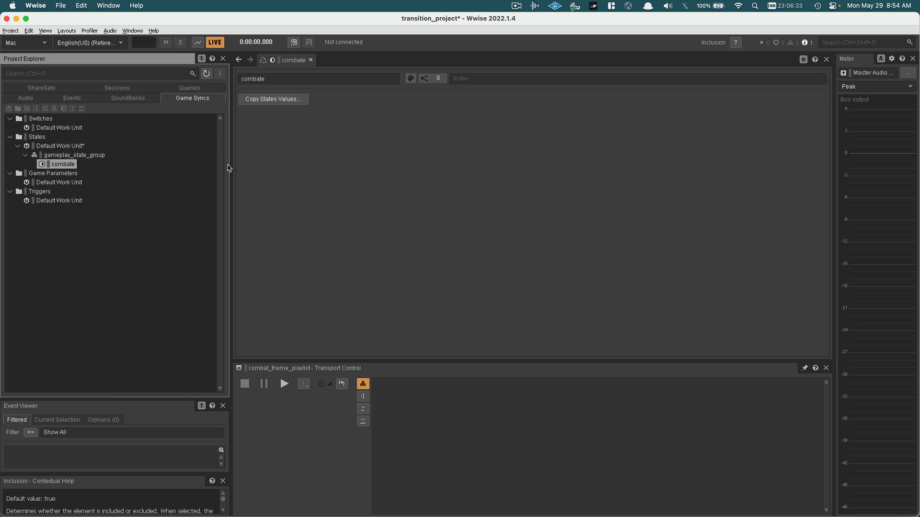
click(74, 165)
click(80, 165)
key(BackSpace)
key(Return)
Step: Add a second state named explore to gameplay_state_group
right_click(84, 156)
mouse_move(189, 159)
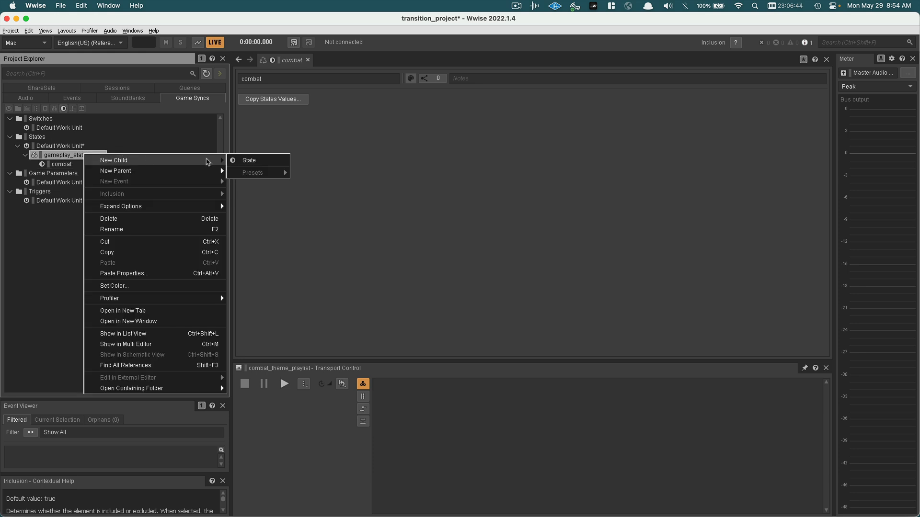
click(248, 160)
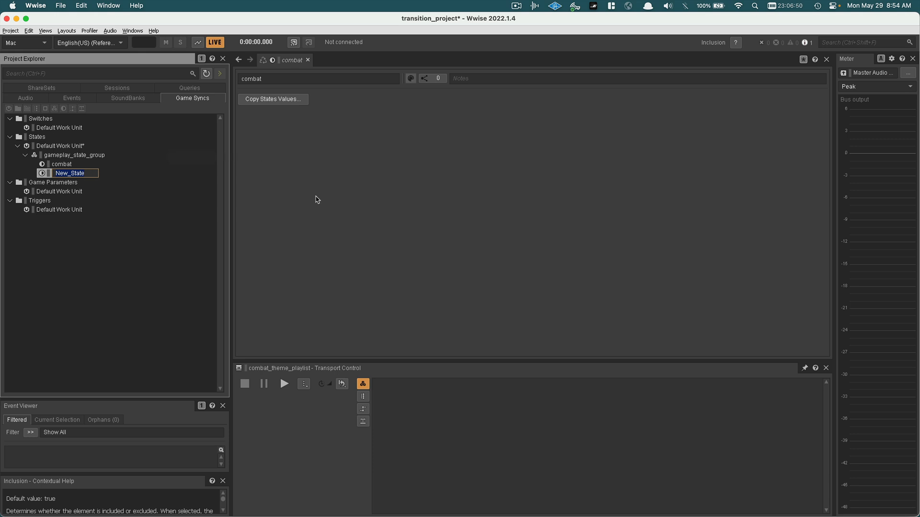
text(explore)
key(Return)
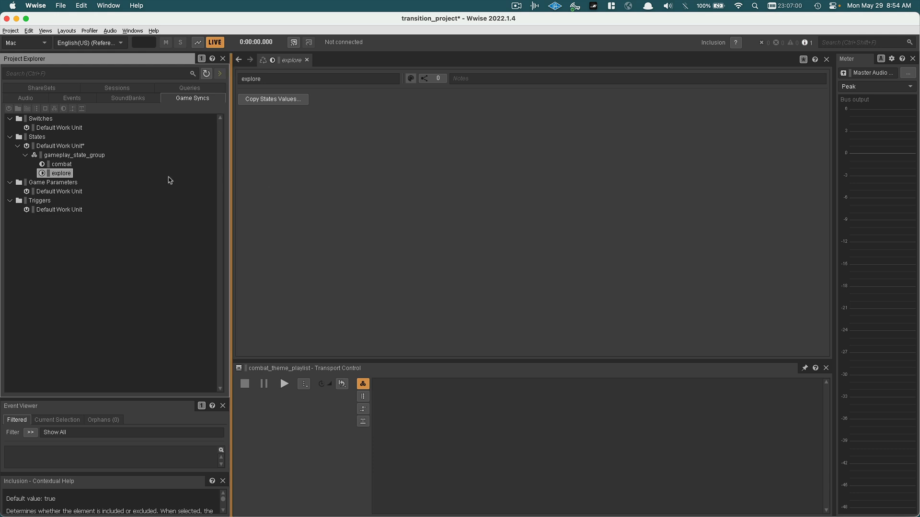
Step: Create another State Group named location_state_group in the States Default Work Unit
right_click(56, 147)
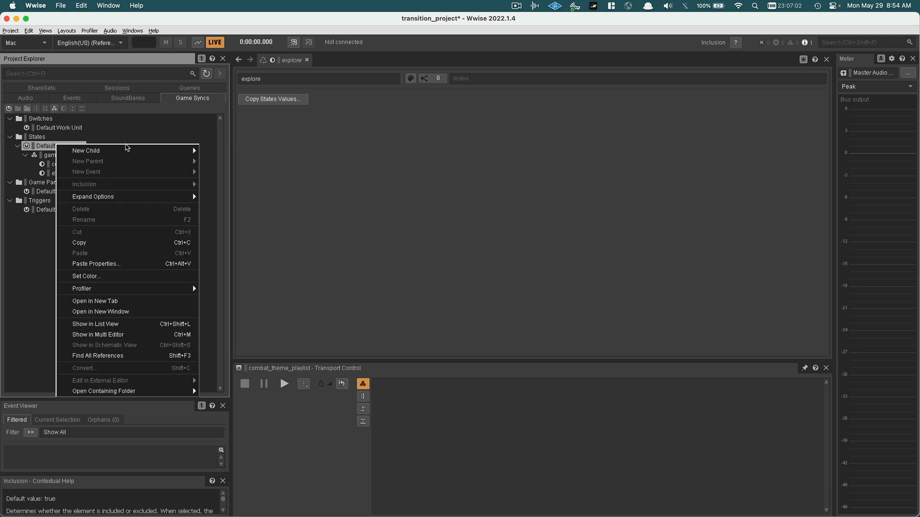
mouse_move(118, 150)
click(217, 172)
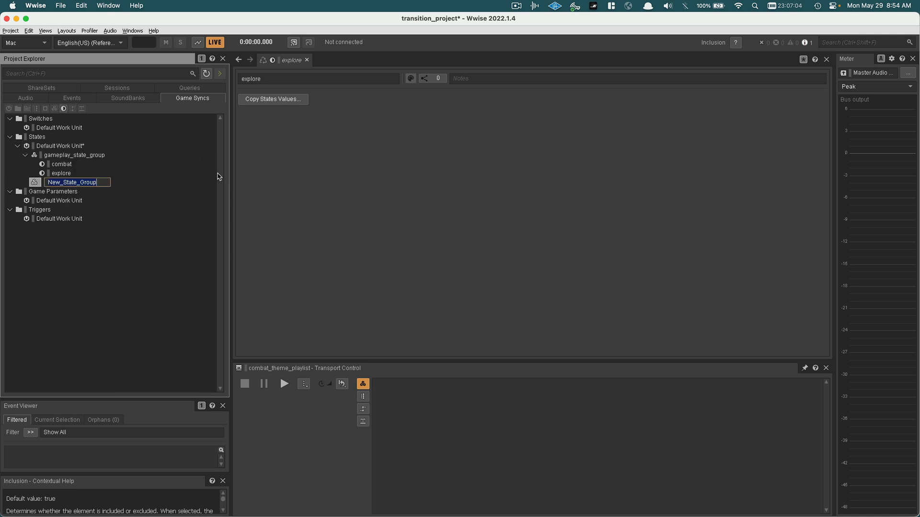
text(locati)
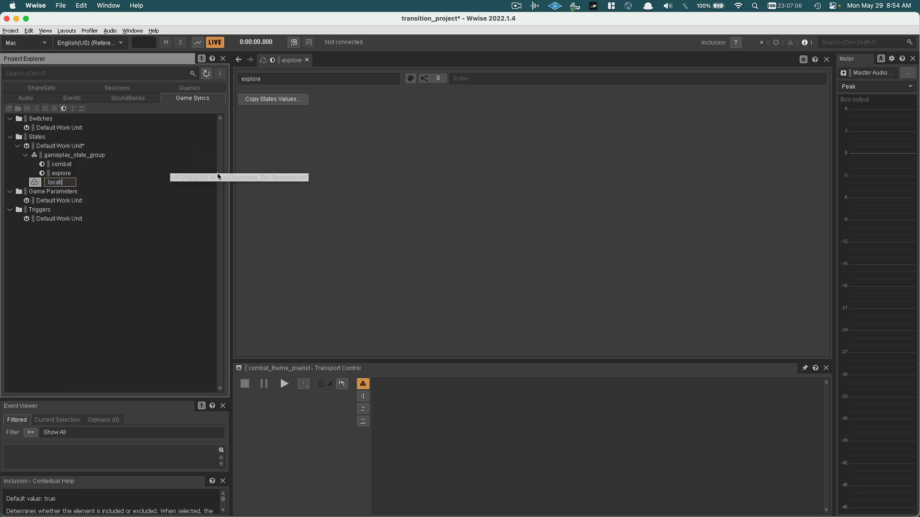
text(on_state_)
text(cr)
text(oup)
key(Return)
Step: Create a state named the_shire inside location_state_group
right_click(94, 183)
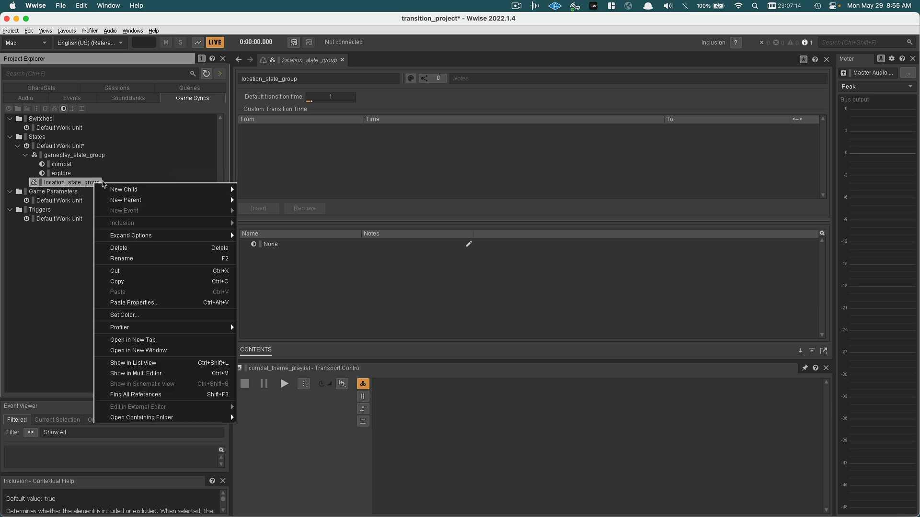
mouse_move(137, 188)
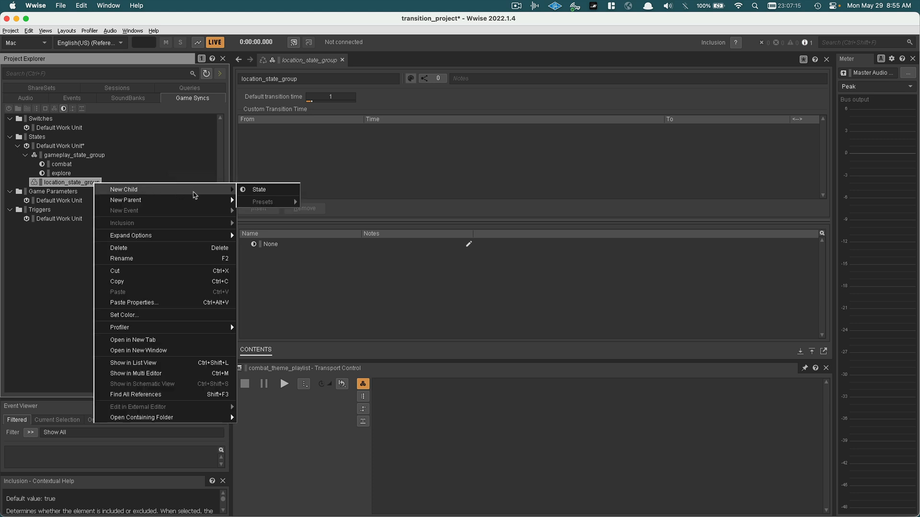
click(253, 194)
text(the_shire)
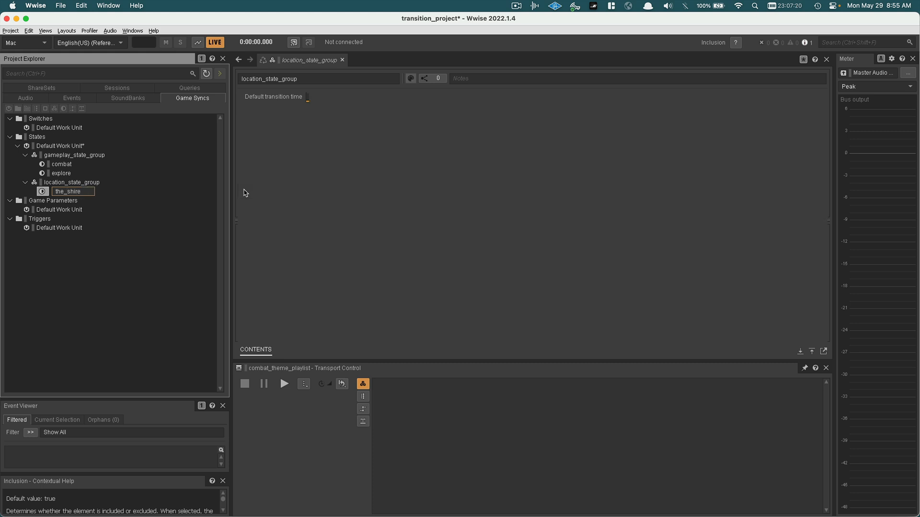
key(Return)
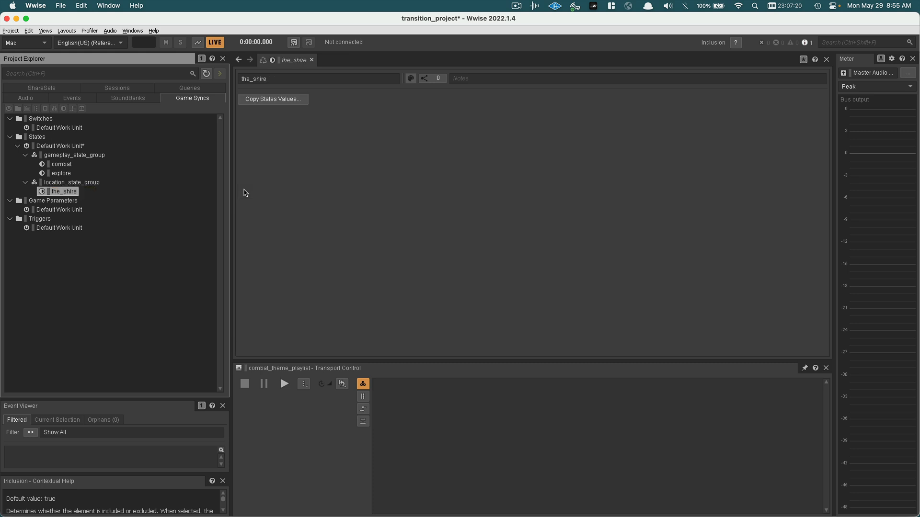
Step: Add a second state named lothlorien to location_state_group
right_click(88, 185)
mouse_move(118, 191)
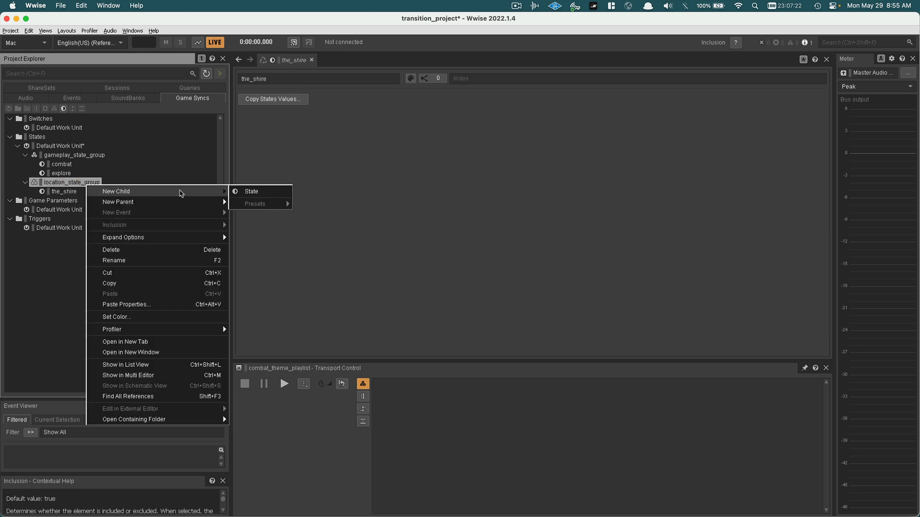
click(279, 193)
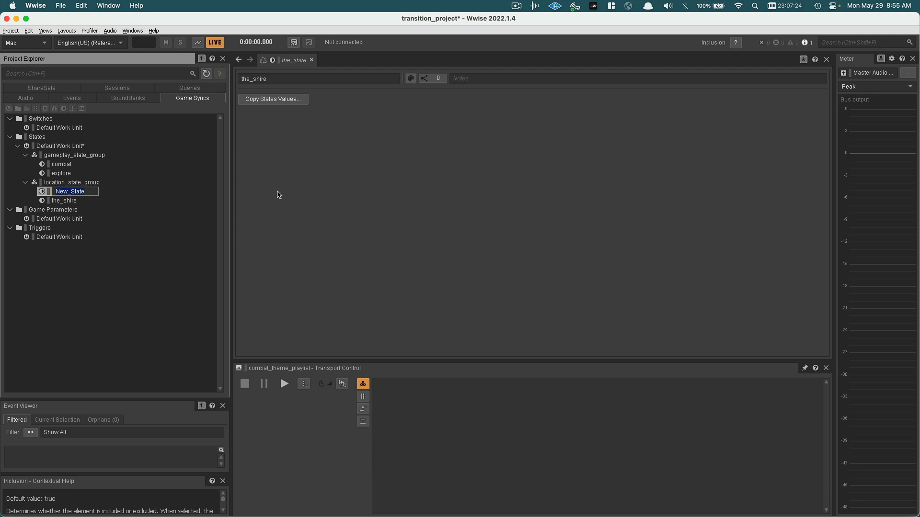
text(lothlorien)
key(Return)
Step: Group both theme playlists and both transition segments under a new parent Music Switch Container named gameplay_music_switch
click(37, 102)
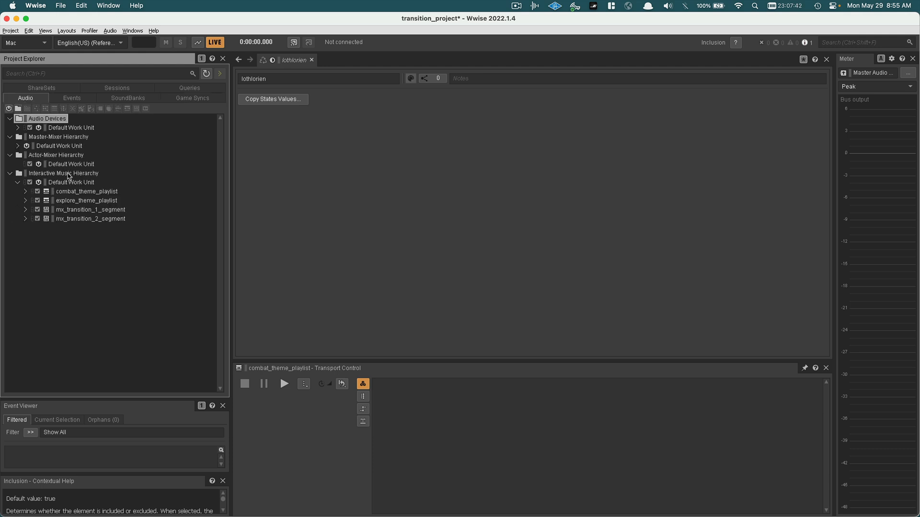
click(80, 192)
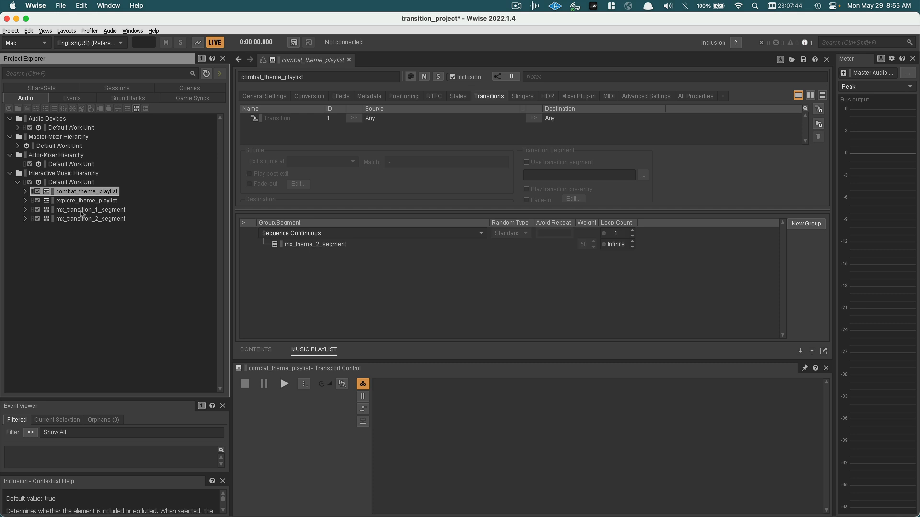
shift+click(86, 220)
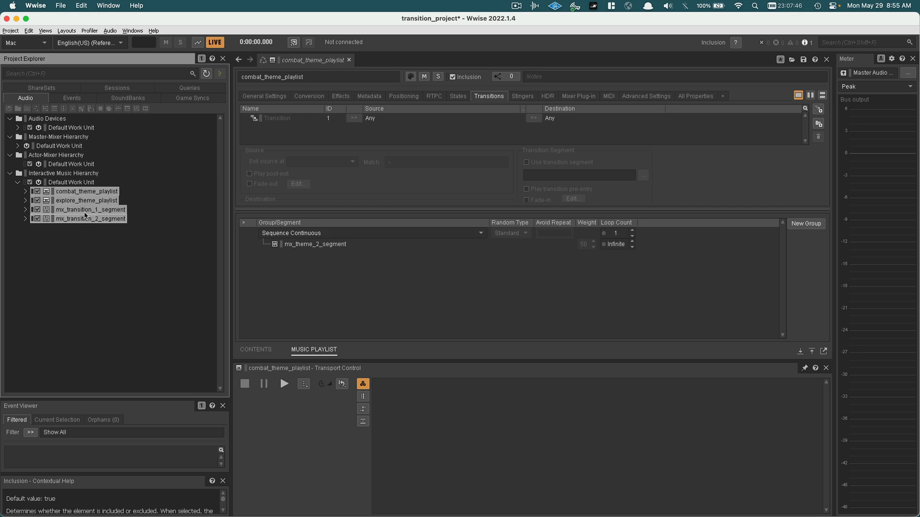
right_click(86, 192)
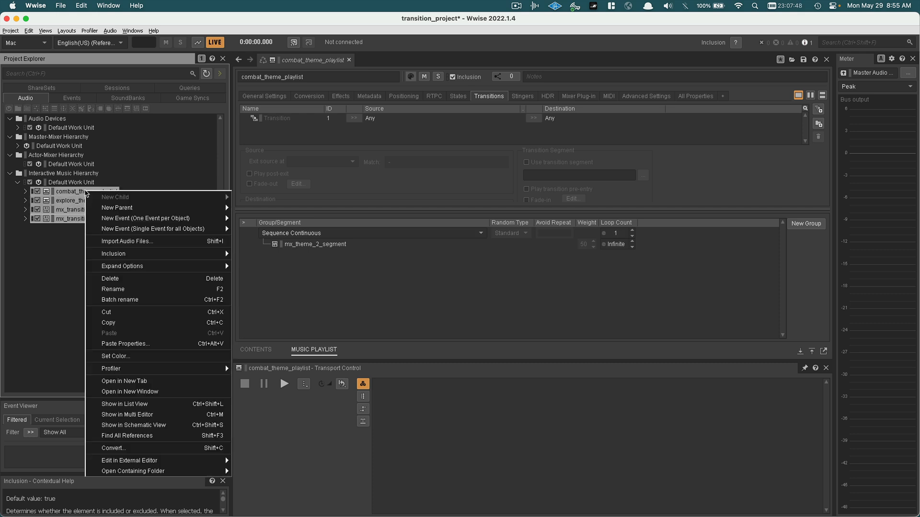
mouse_move(108, 208)
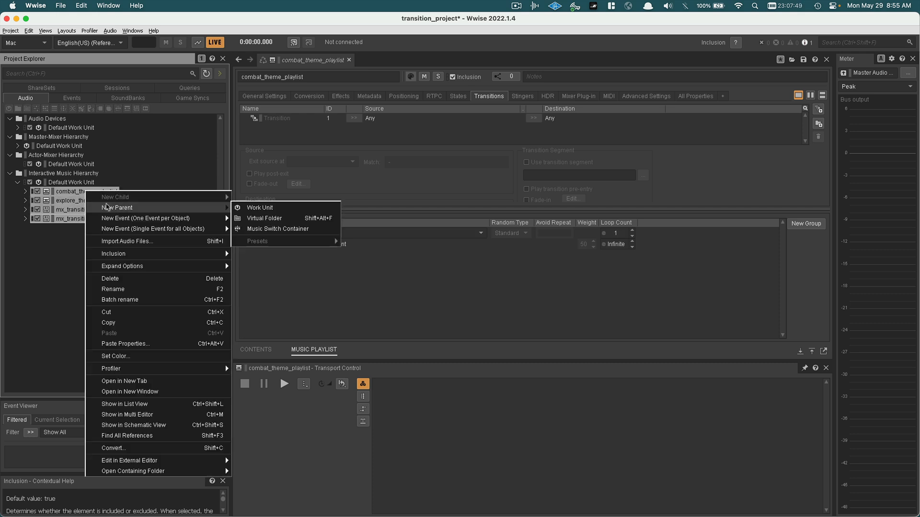
click(266, 229)
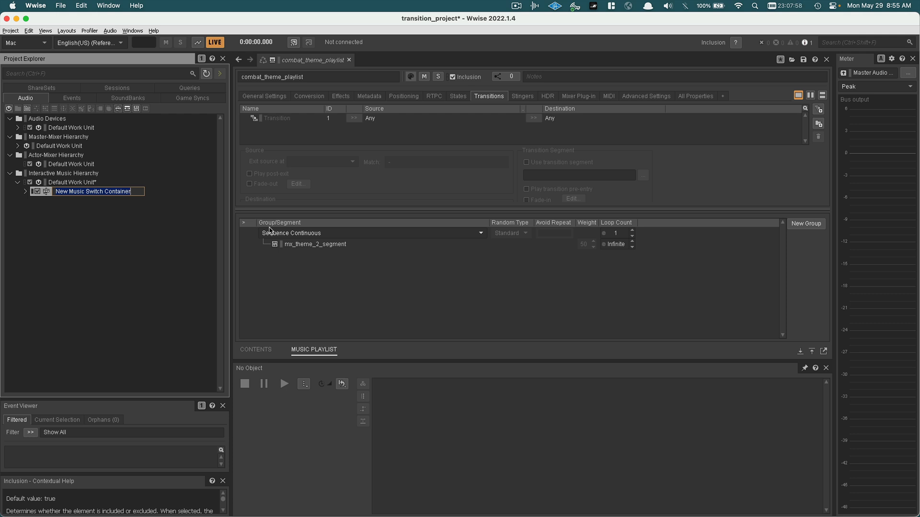
text(music_s)
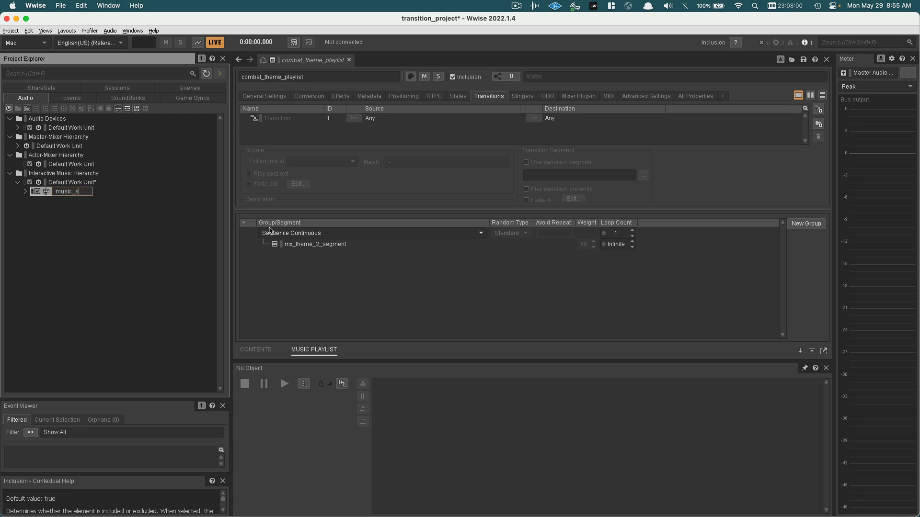
text(witch)
text(g)
text(ame)
text(play_)
key(Return)
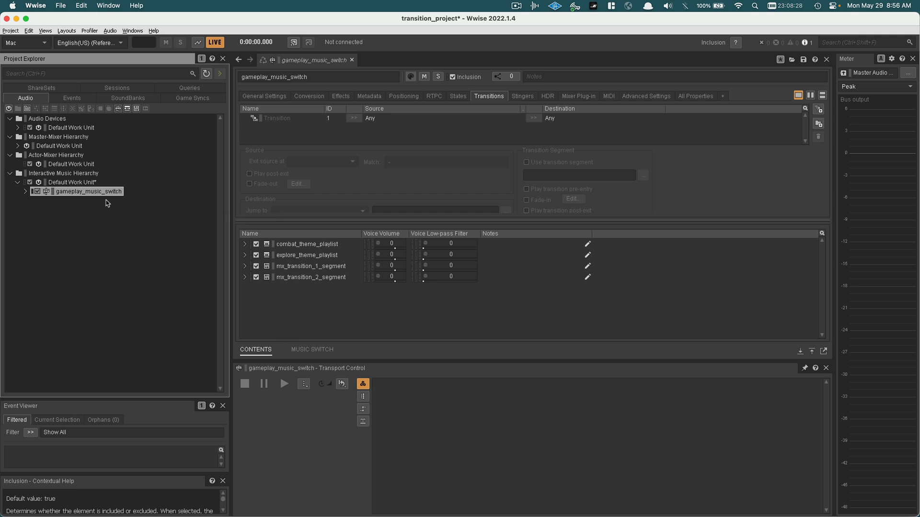
Step: Assign gameplay_state_group as the state group in the music switch associations of gameplay_music_switch
click(319, 351)
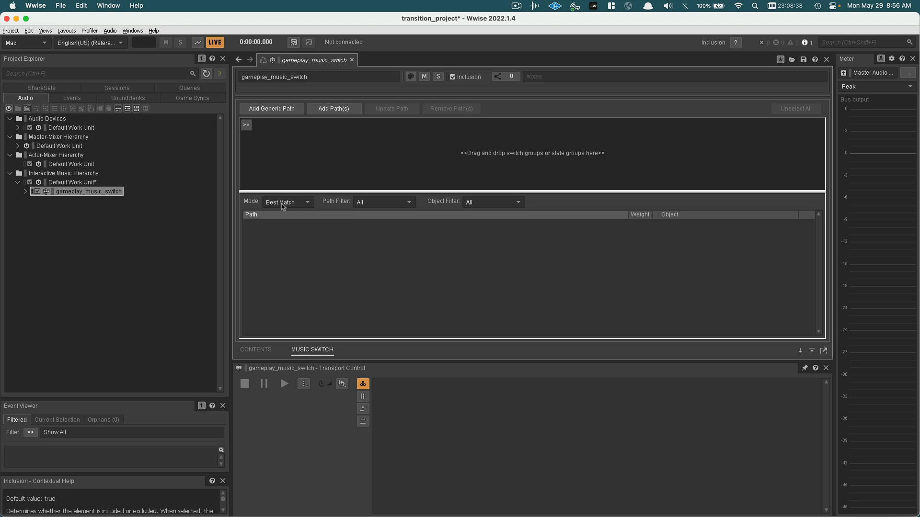
click(246, 126)
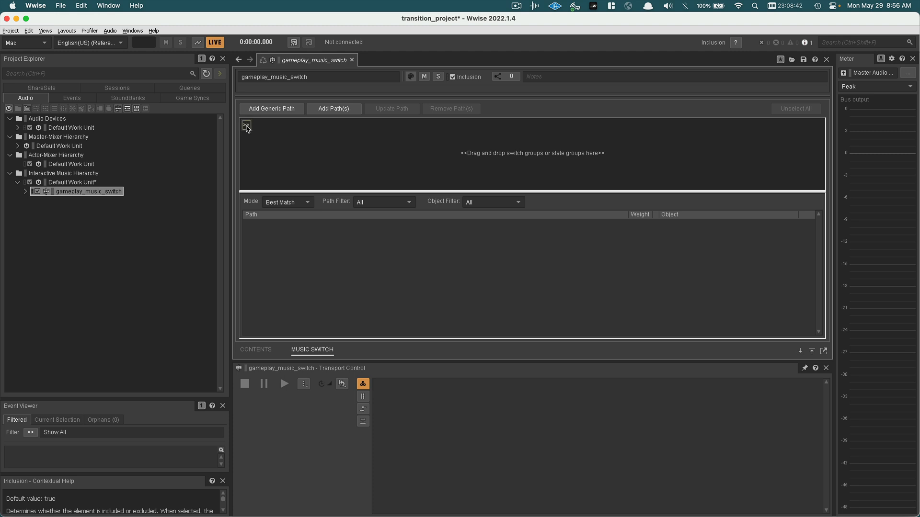
mouse_move(314, 136)
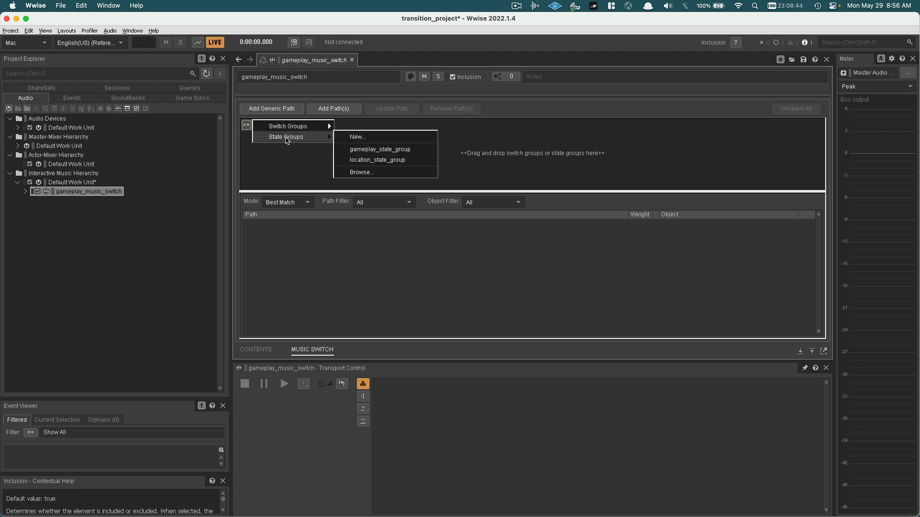
click(385, 152)
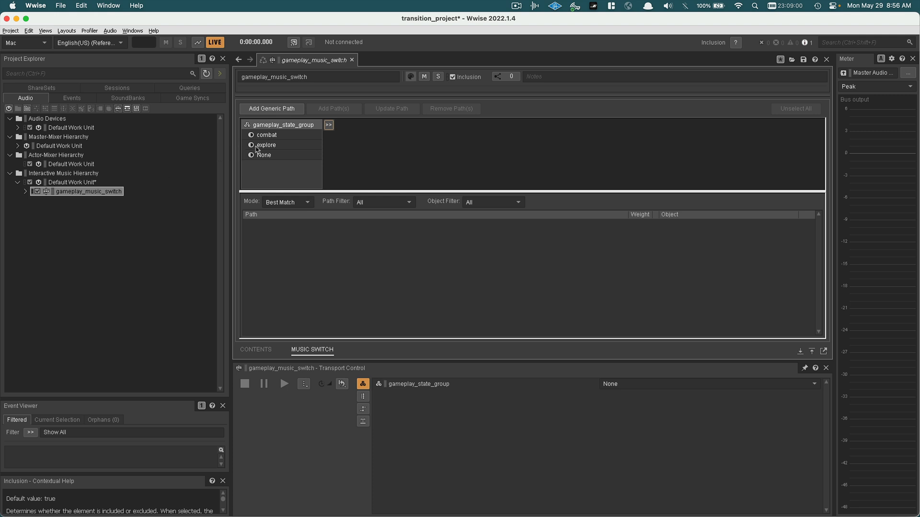
Step: Expand gameplay_music_switch in the hierarchy and assign explore_theme_playlist to the explore state path
click(269, 136)
click(268, 146)
click(267, 136)
click(26, 192)
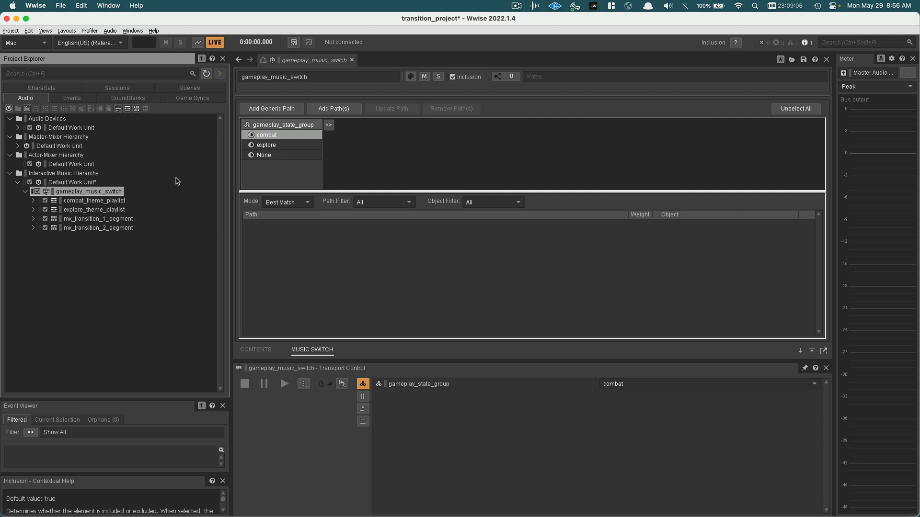
click(108, 212)
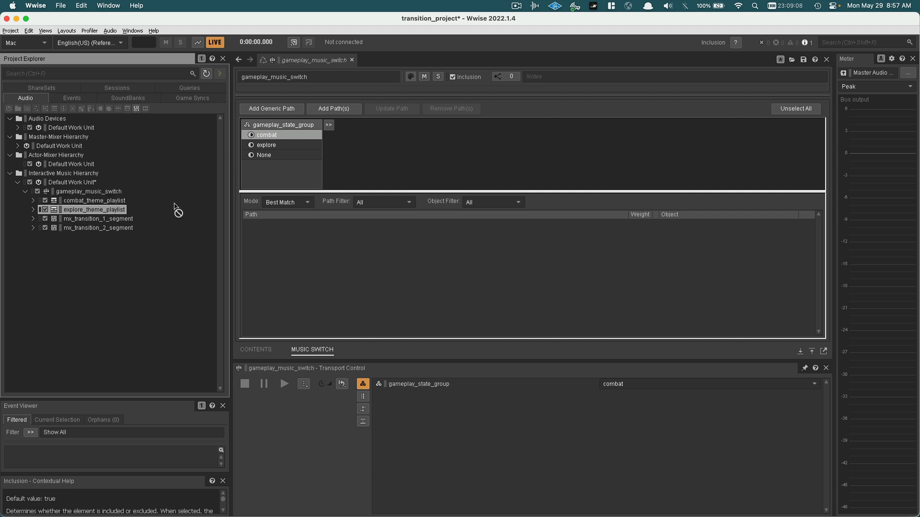
click(278, 154)
click(277, 146)
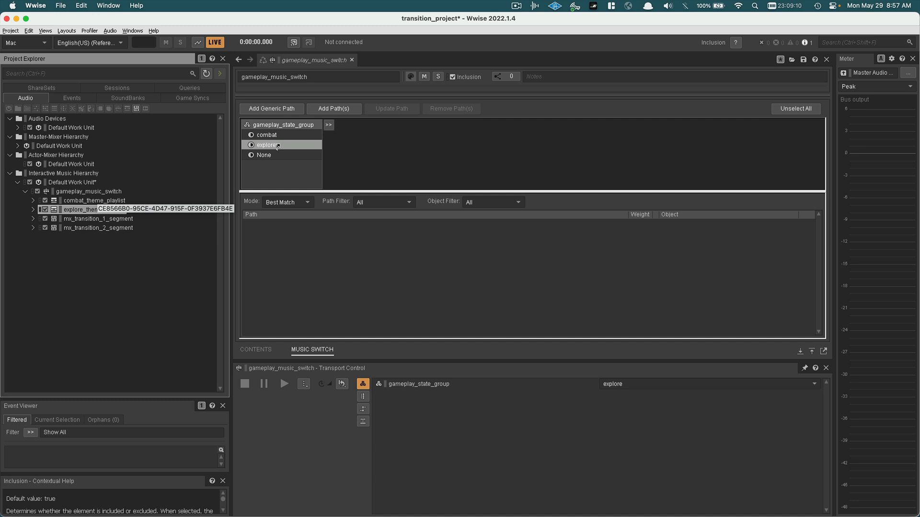
drag(277, 146, 277, 145)
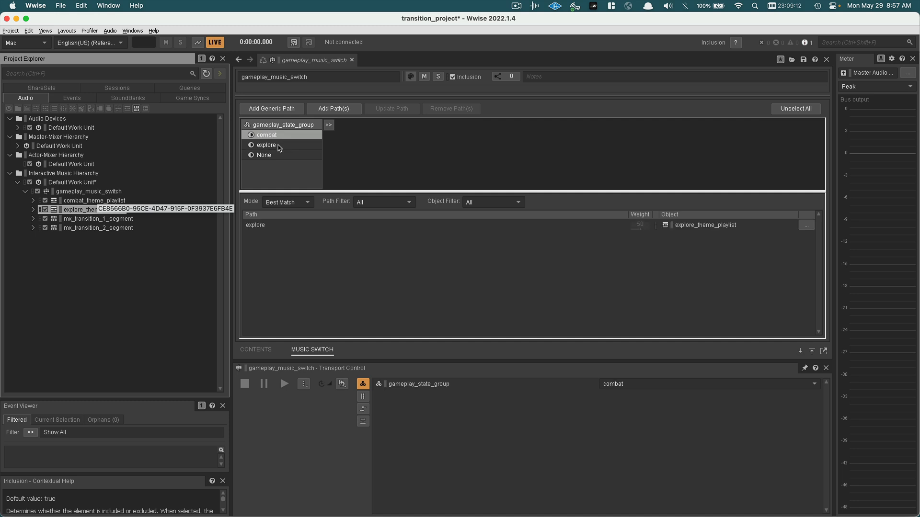
Step: Assign combat_theme_playlist to the combat state path and check both path associations
drag(104, 201, 250, 135)
click(250, 236)
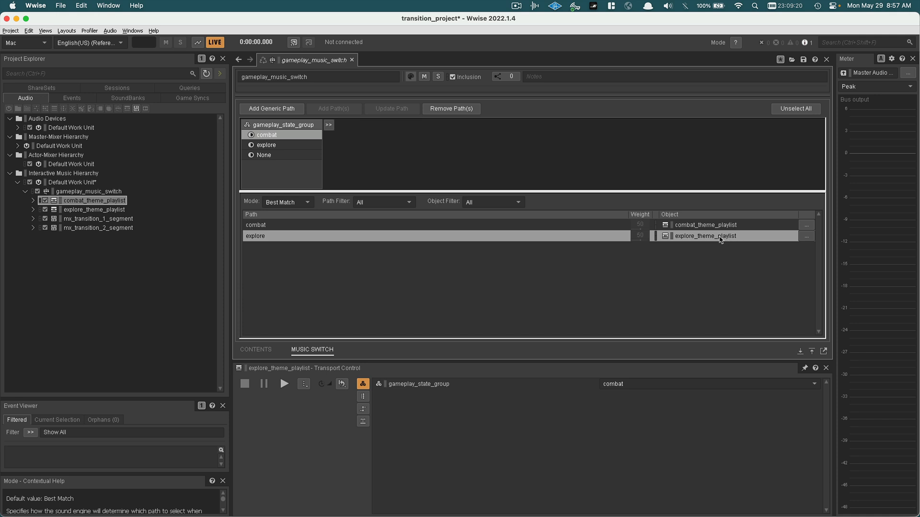
click(272, 226)
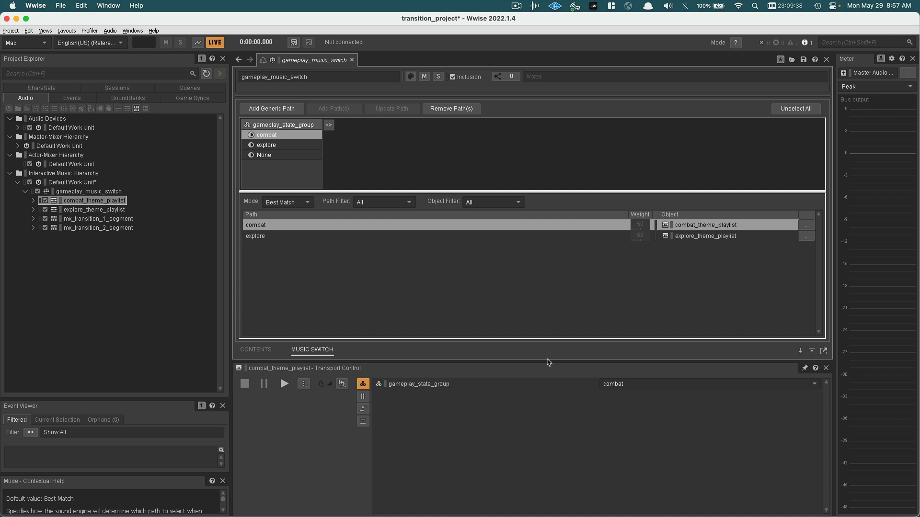
Step: Set the default Any-to-Any transition of gameplay_music_switch to exit the source at Immediate
drag(511, 96, 506, 187)
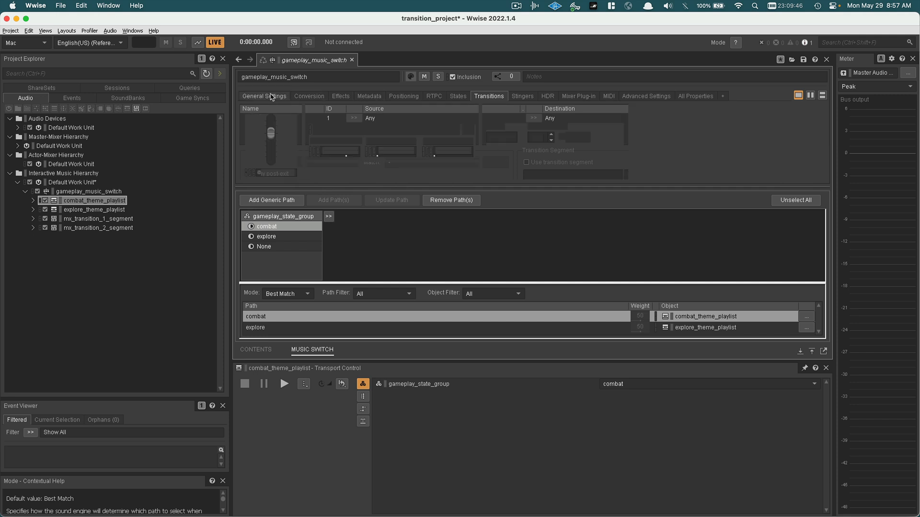
click(279, 96)
click(309, 96)
click(341, 96)
click(390, 97)
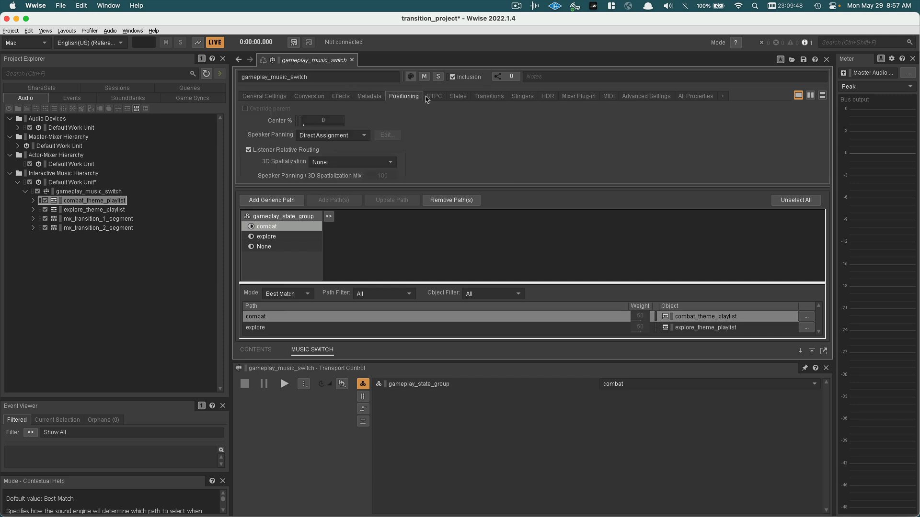
click(497, 100)
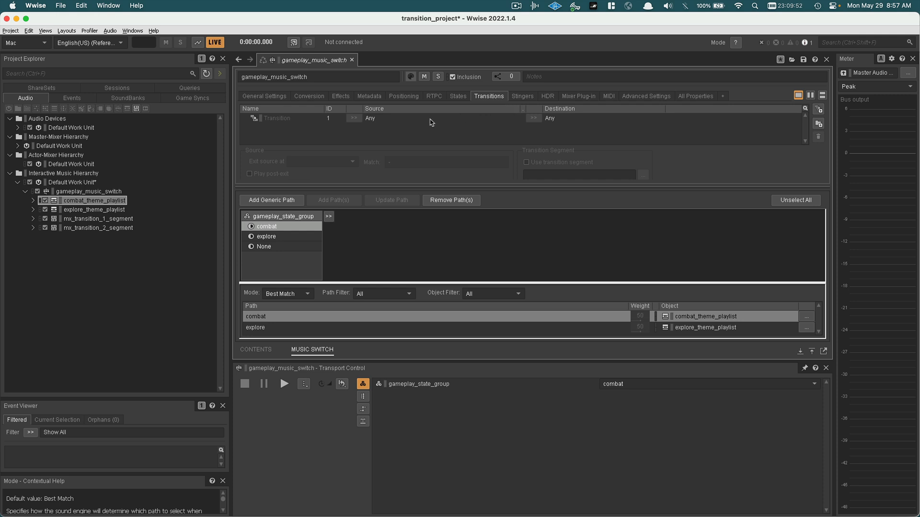
click(368, 120)
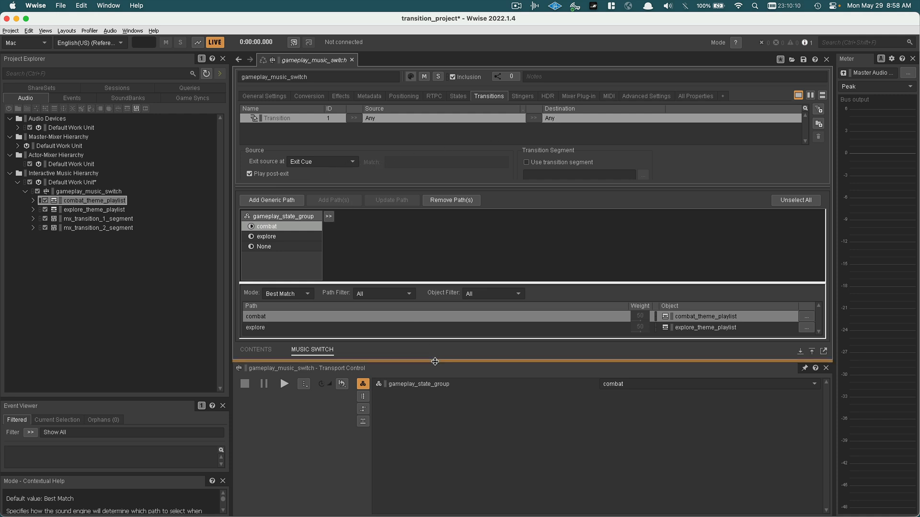
drag(435, 362, 433, 446)
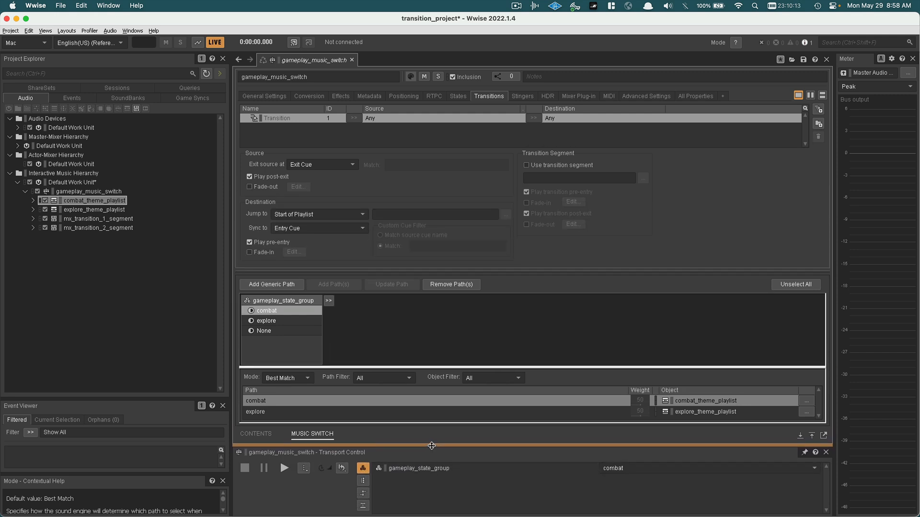
click(304, 167)
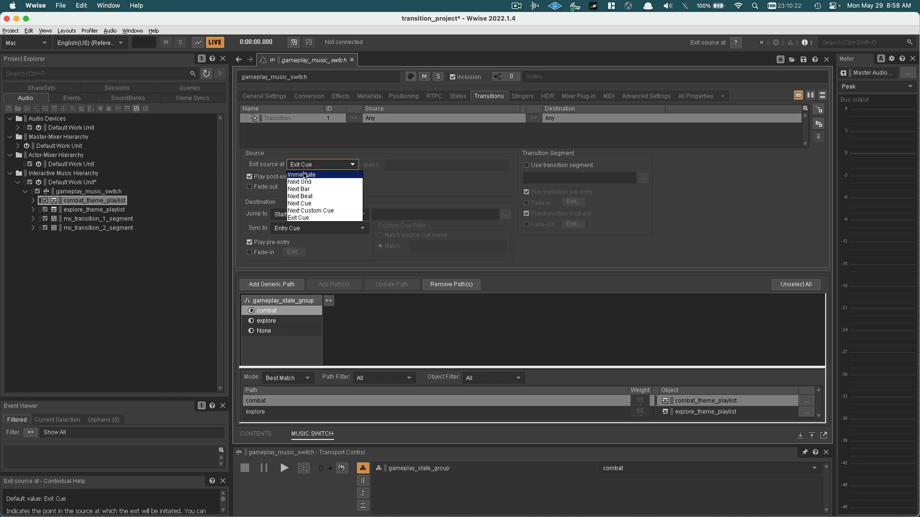
click(304, 174)
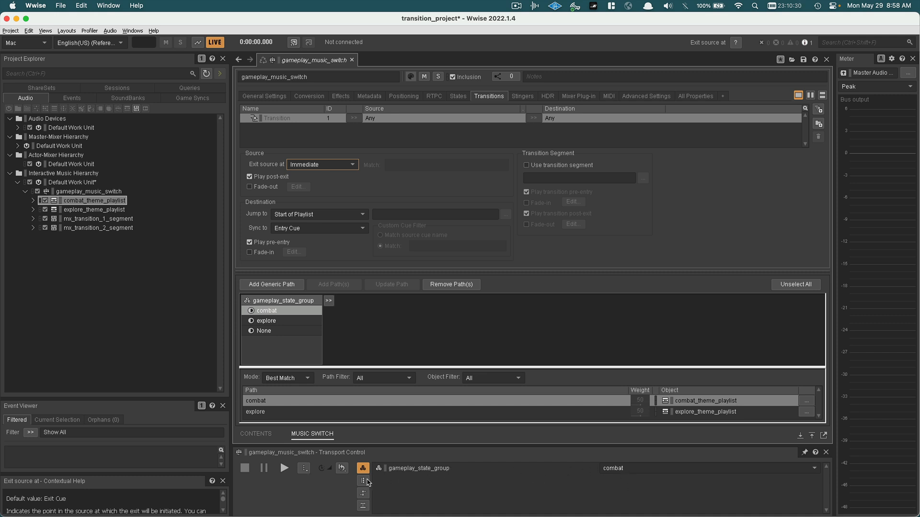
Step: Look through the game sync displays of the transport control, including RTPCs, and return to the states display
click(363, 493)
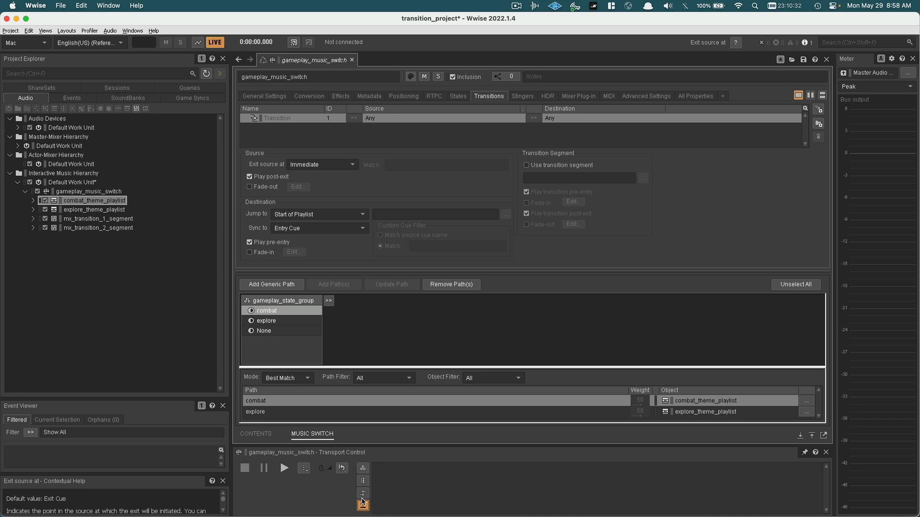
click(363, 481)
click(363, 470)
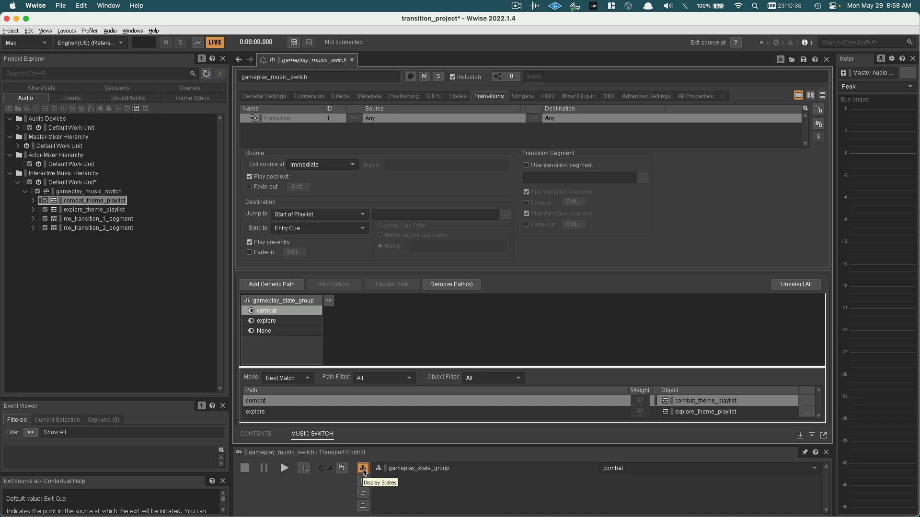
click(363, 481)
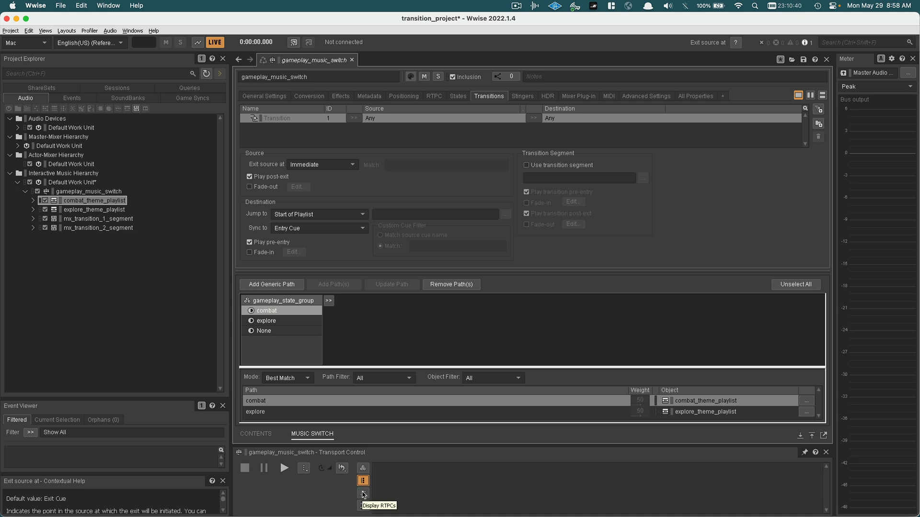
click(363, 494)
click(363, 506)
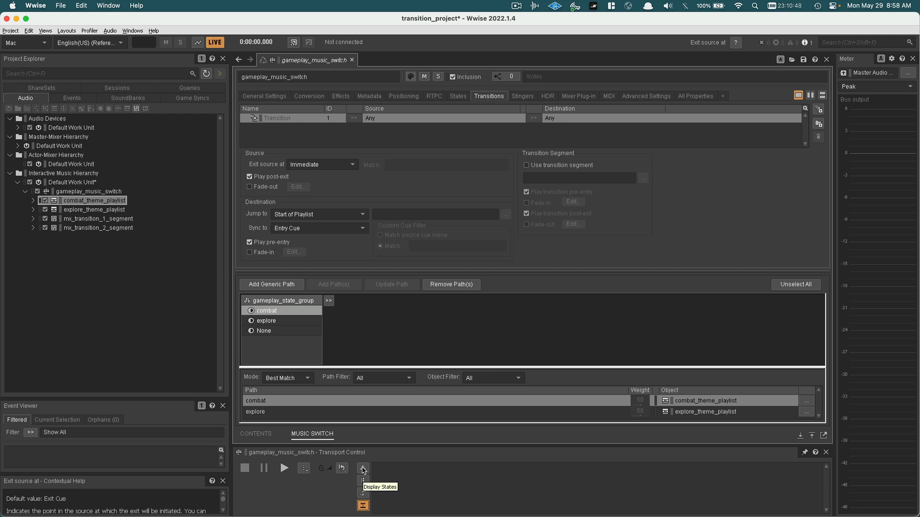
click(363, 470)
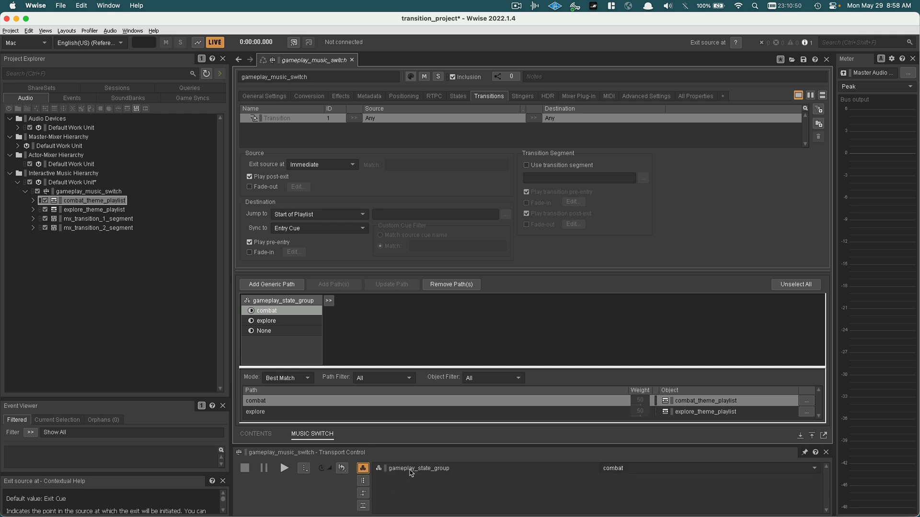
Step: Audition gameplay_music_switch starting from the None state, changing gameplay_state_group to explore, combat and back to explore, and stop playback
click(598, 470)
click(612, 483)
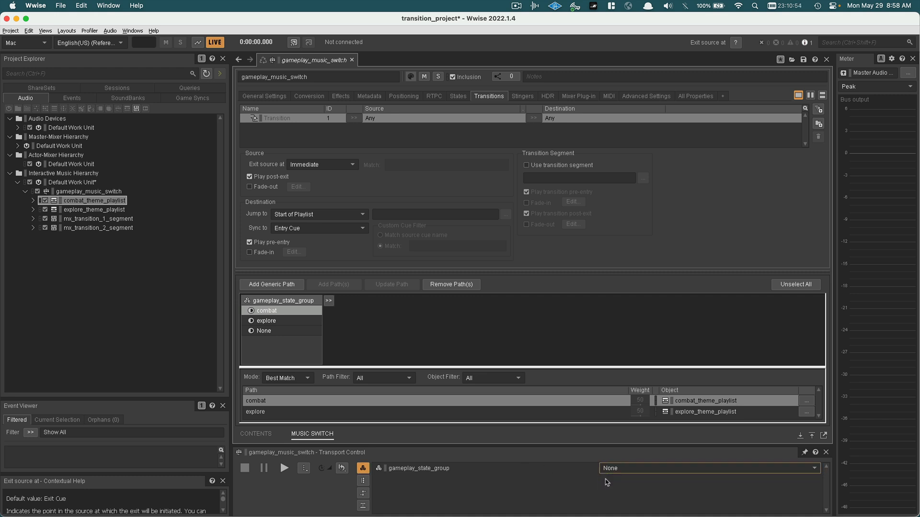
click(284, 468)
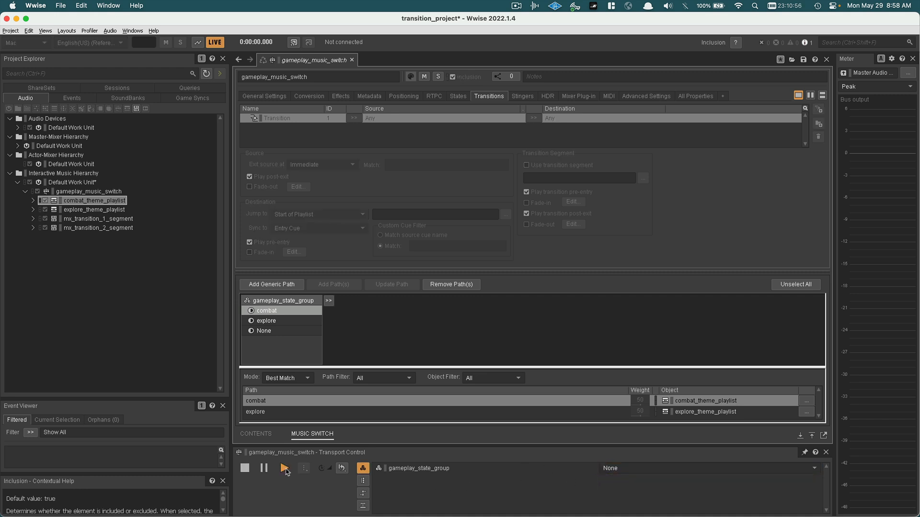
click(671, 472)
click(632, 494)
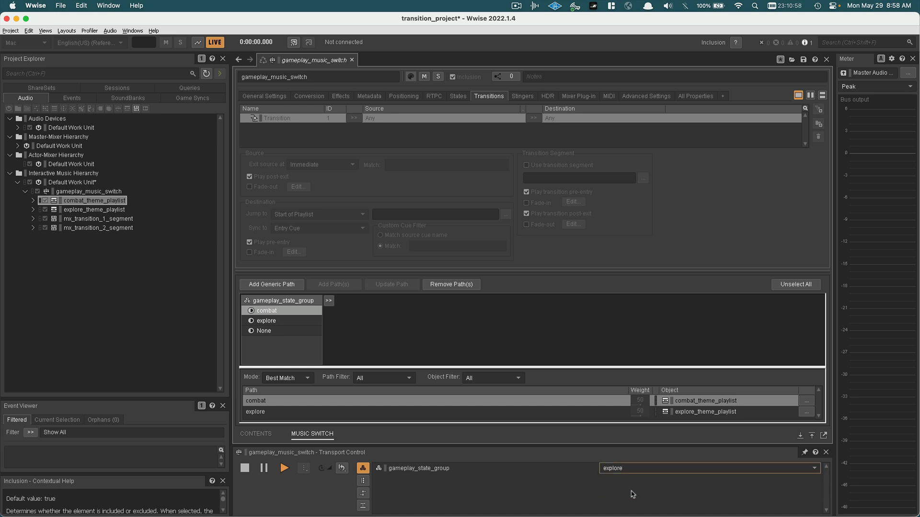
click(633, 469)
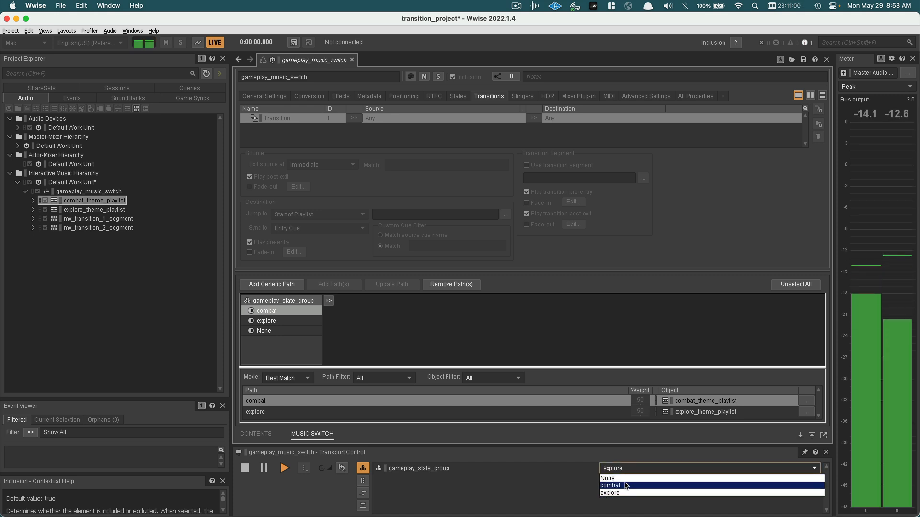
click(625, 485)
click(623, 468)
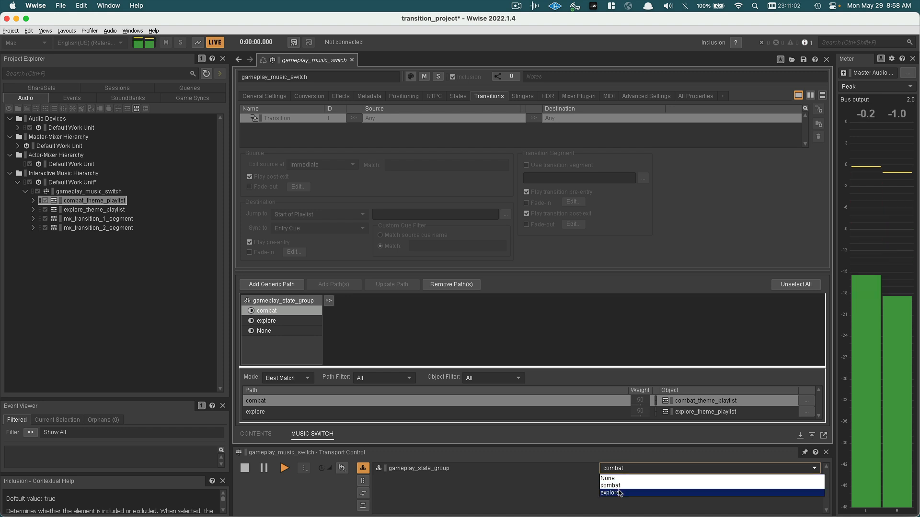
click(619, 494)
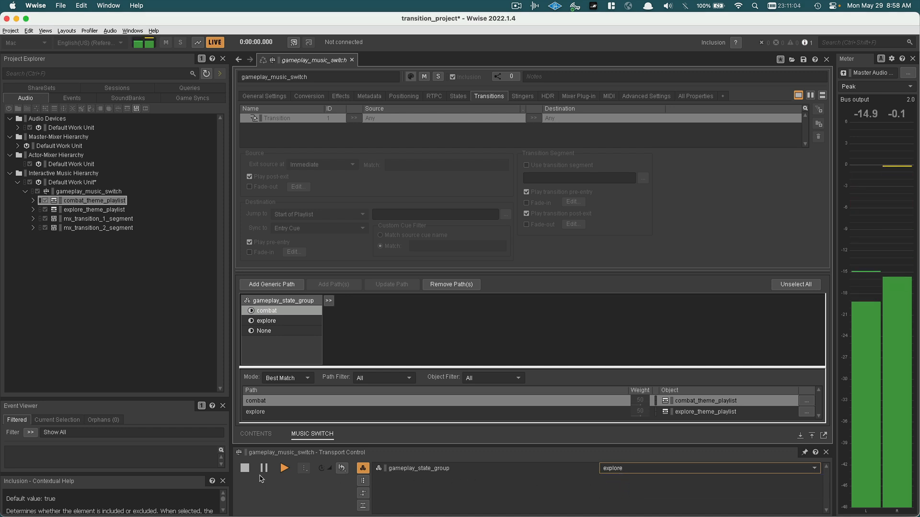
click(244, 468)
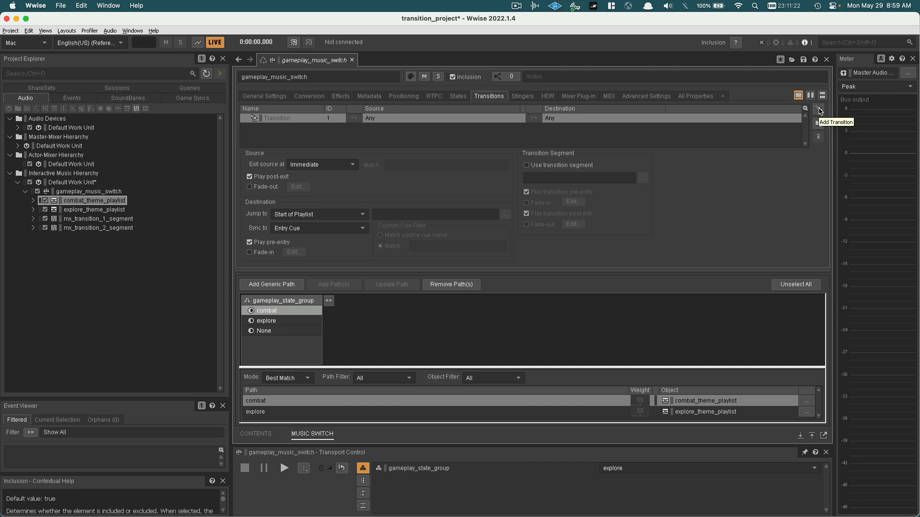
Step: Add a second transition with explore_theme_playlist as its source and combat_theme_playlist as its destination
click(818, 110)
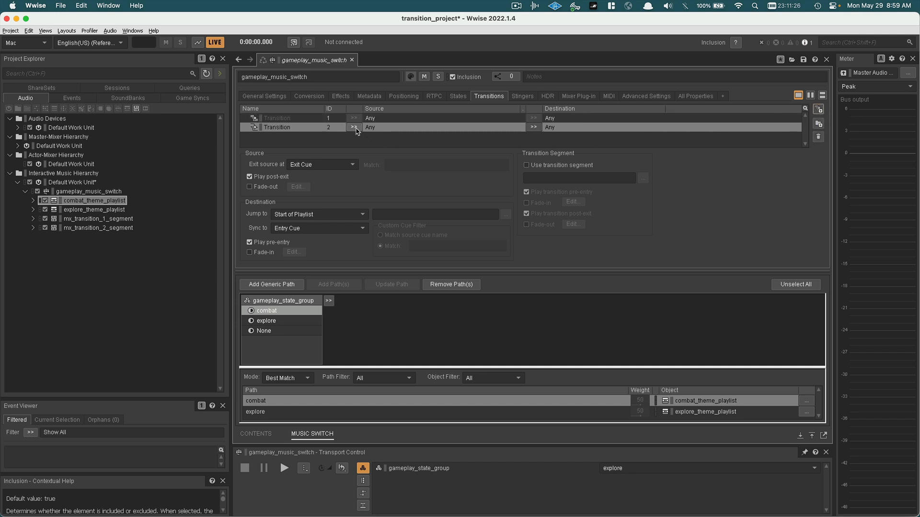
click(353, 127)
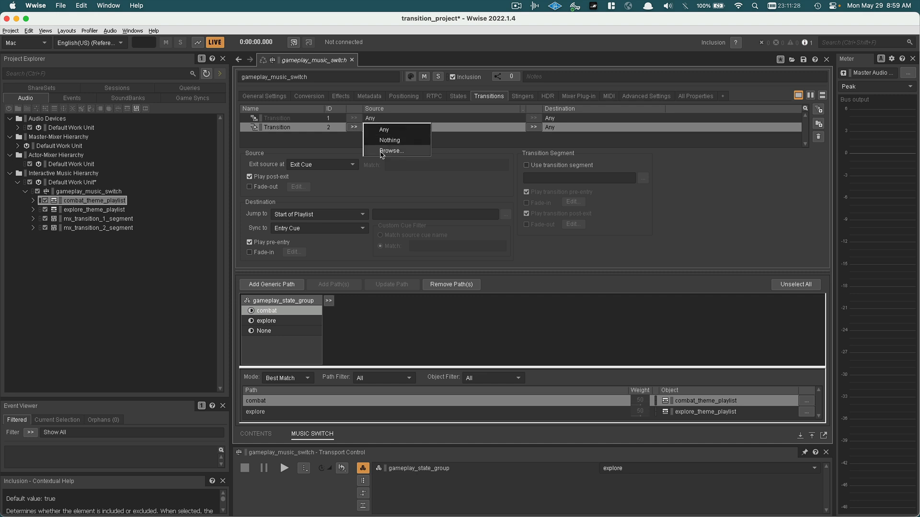
click(381, 151)
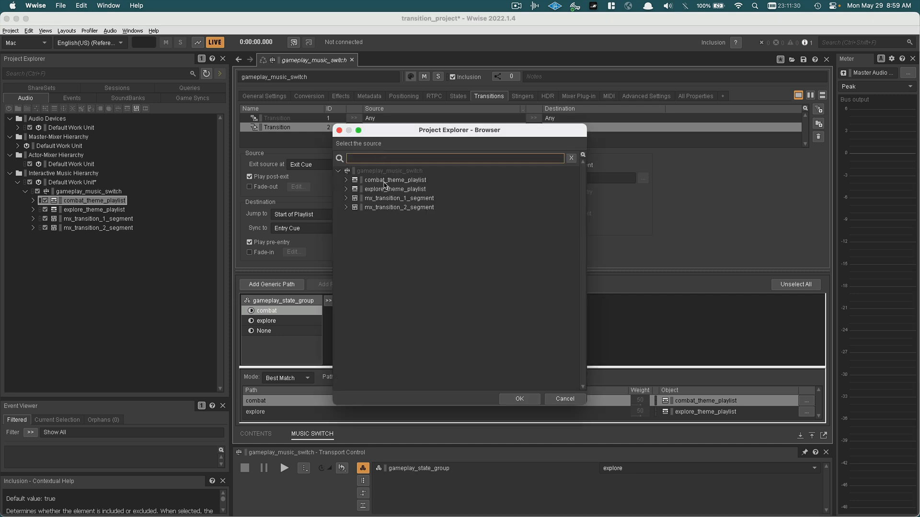
click(386, 190)
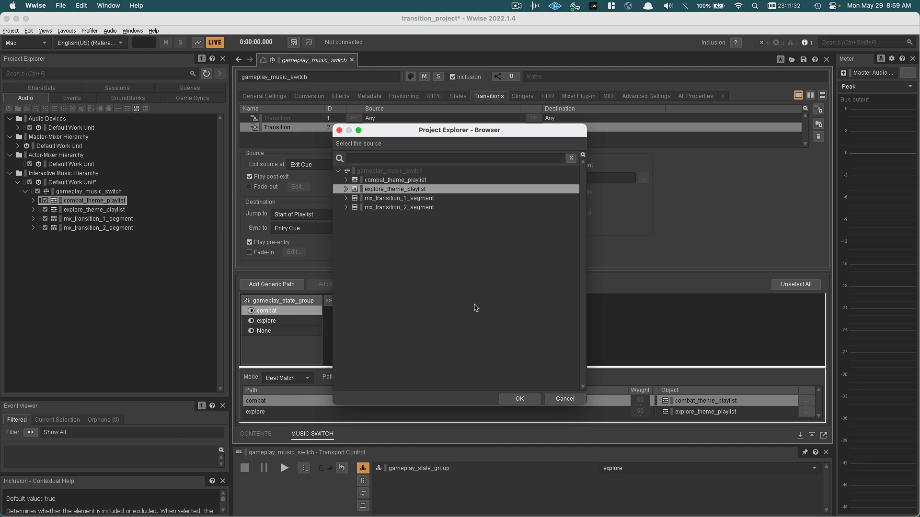
click(518, 399)
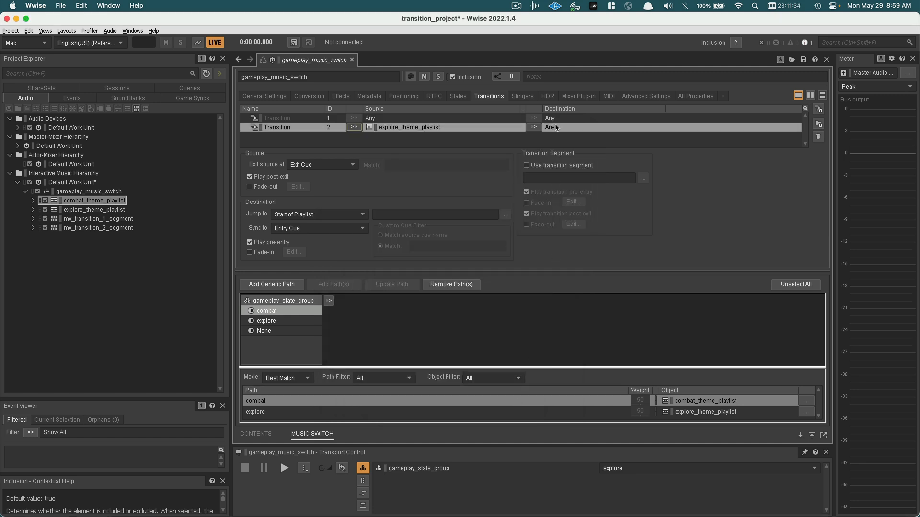
click(535, 127)
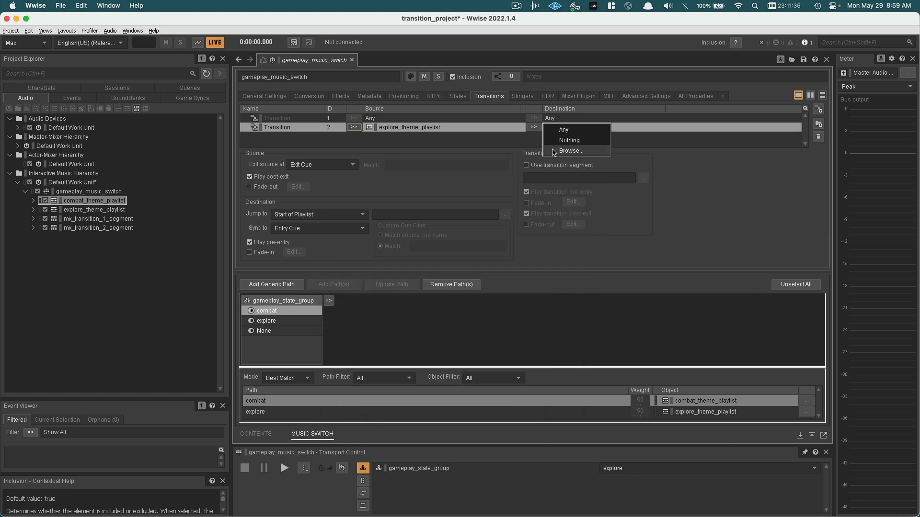
click(556, 152)
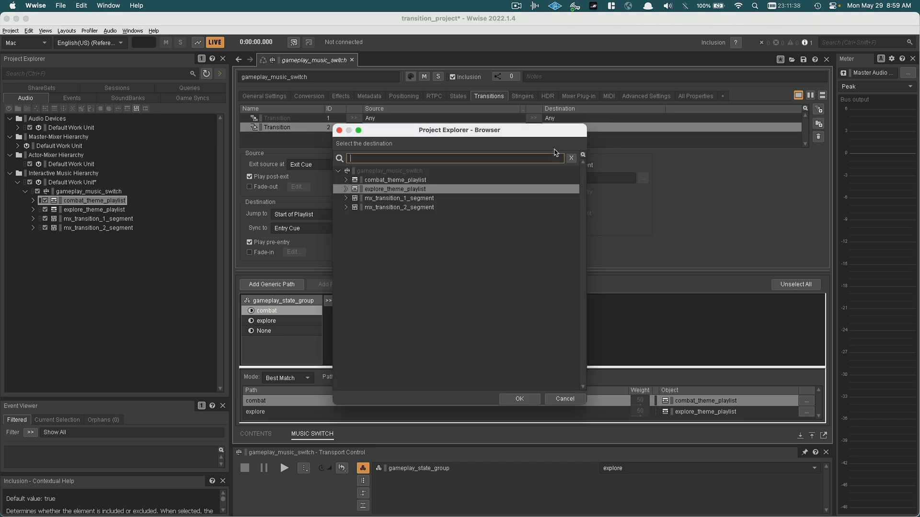
double_click(386, 181)
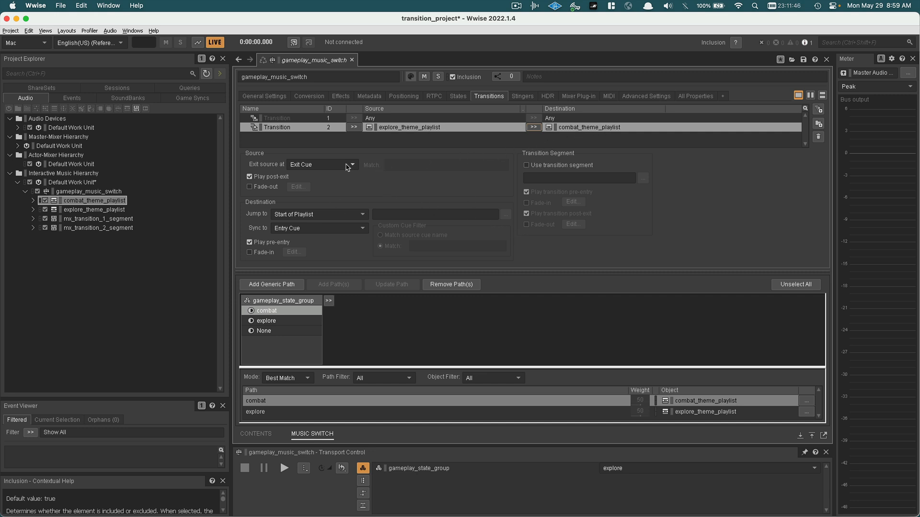
Step: Set the explore-to-combat transition to exit the source at Immediate and use mx_transition_1_segment as its transition segment
click(346, 164)
click(337, 175)
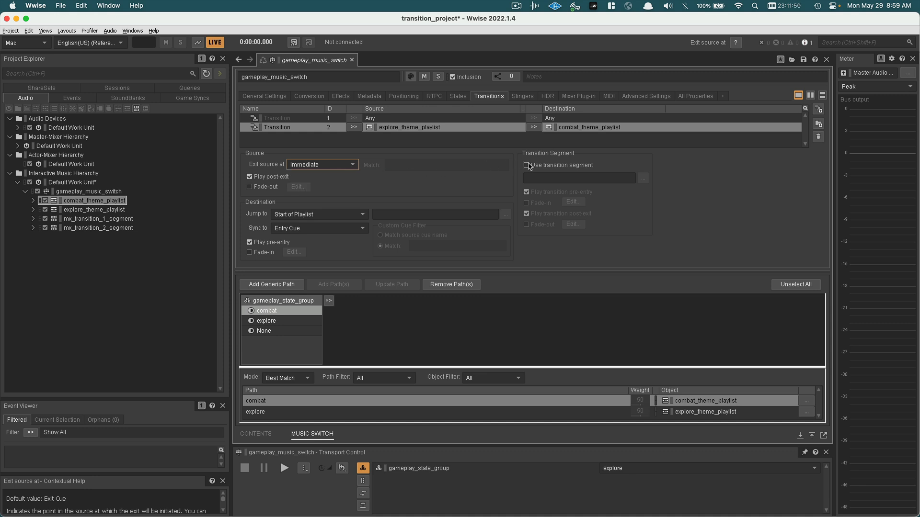
click(526, 165)
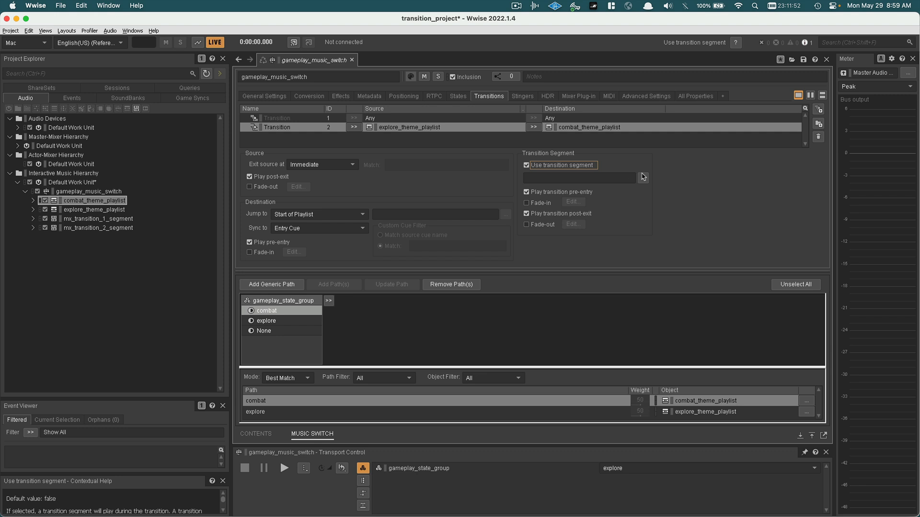
click(643, 179)
click(347, 180)
click(354, 190)
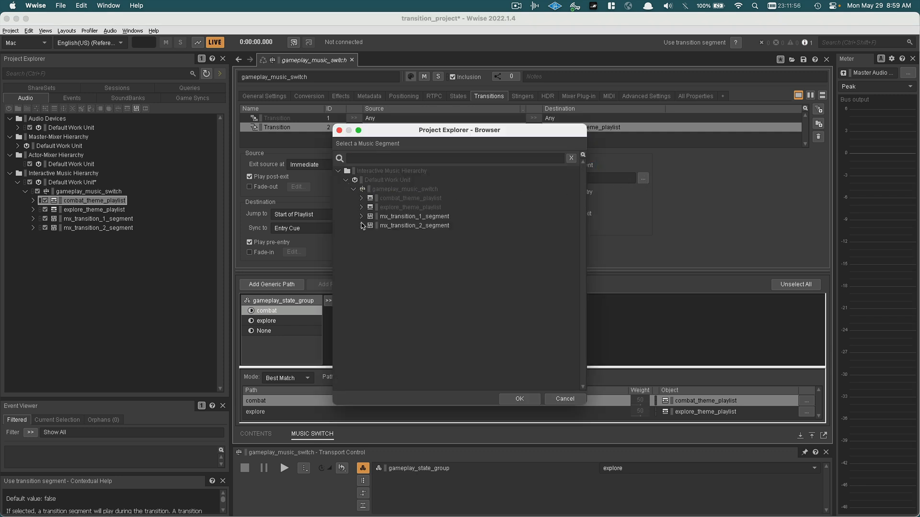
double_click(408, 221)
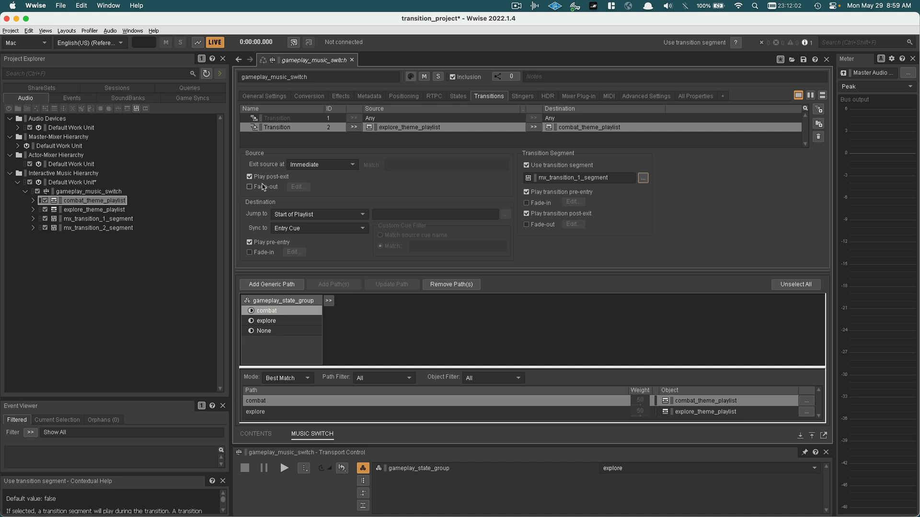
Step: Enable the source fade-out for the explore-to-combat transition with a fade time of 2 and an offset of 2 seconds
click(257, 188)
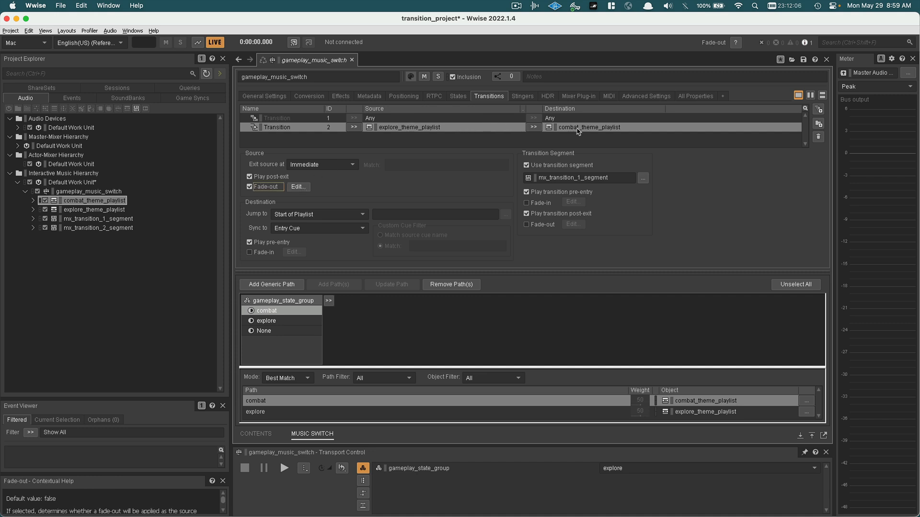
click(297, 187)
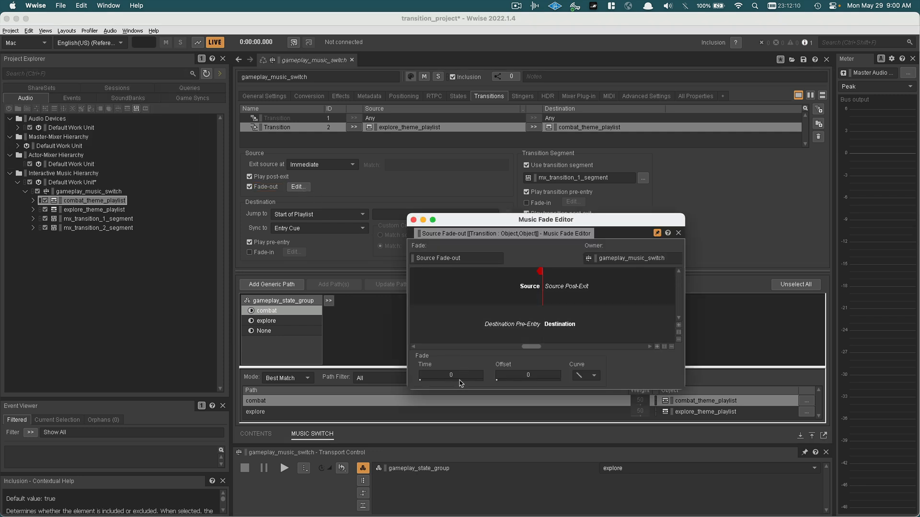
click(453, 376)
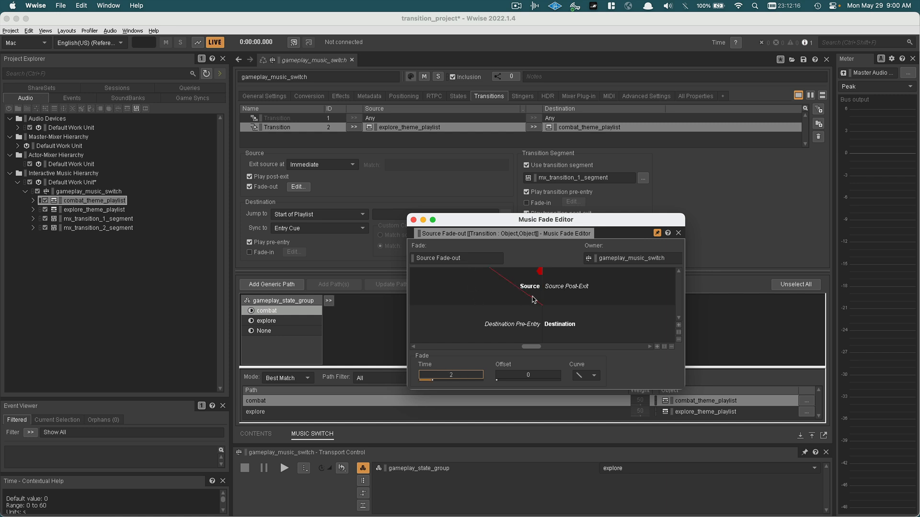
click(529, 374)
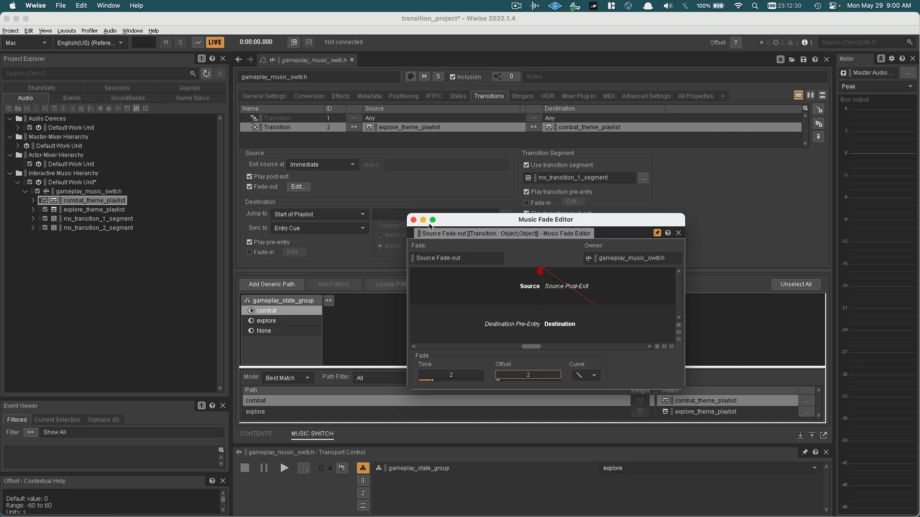
Step: Close the fade editor, play gameplay_music_switch from the explore state, switch gameplay_state_group to combat, and stop playback
click(414, 220)
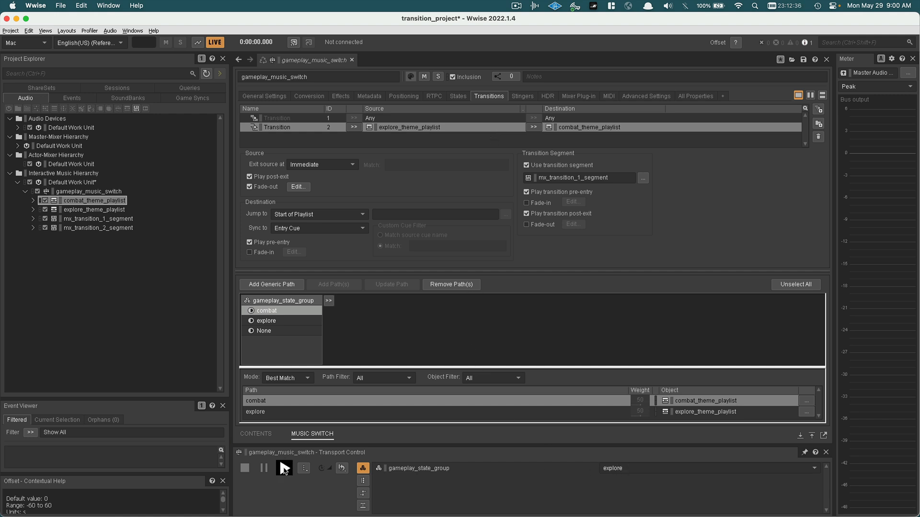
click(285, 468)
click(616, 468)
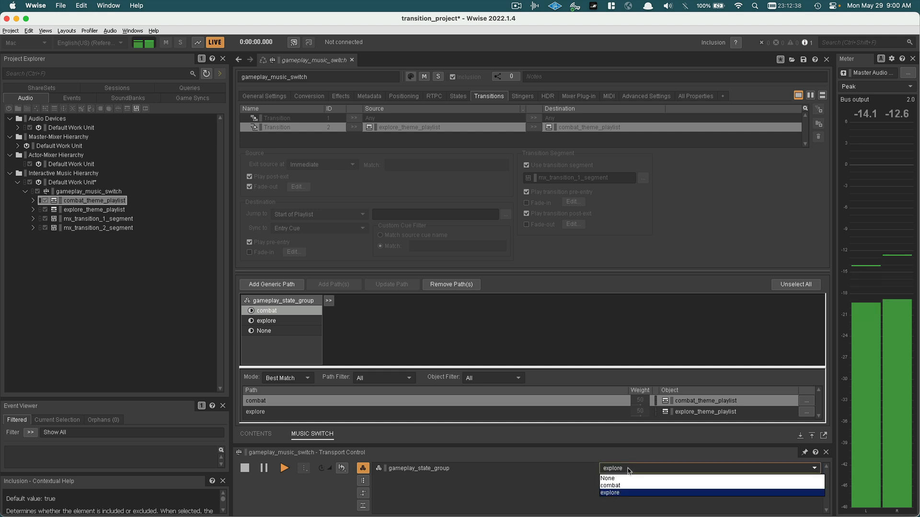
click(618, 486)
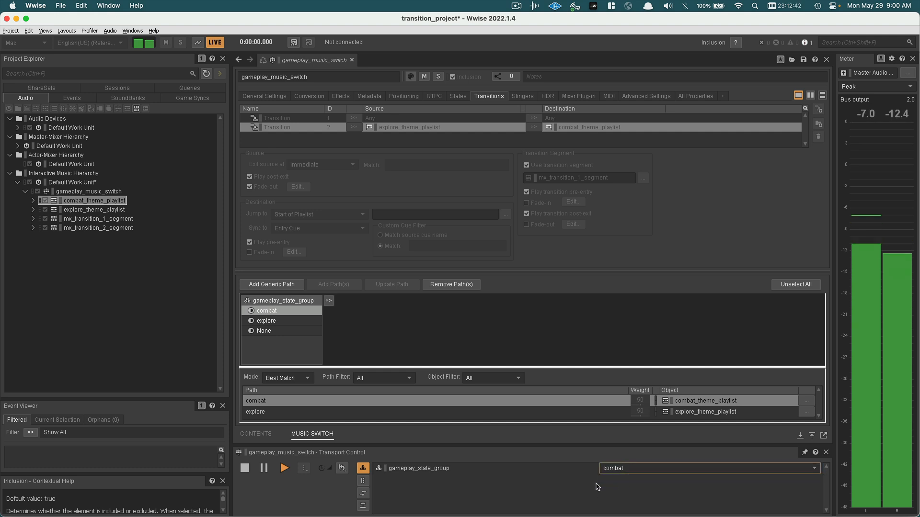
click(245, 469)
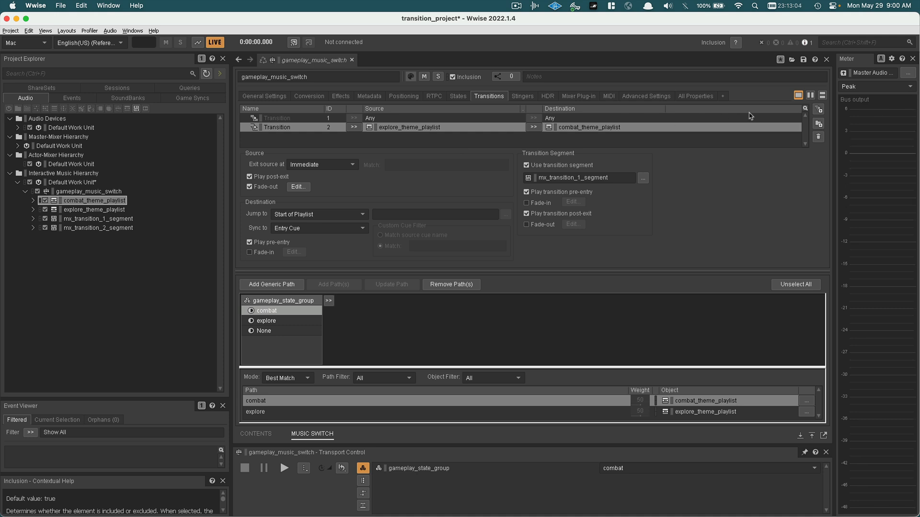
Step: Add a third transition with combat_theme_playlist as its source and explore_theme_playlist as its destination
click(818, 110)
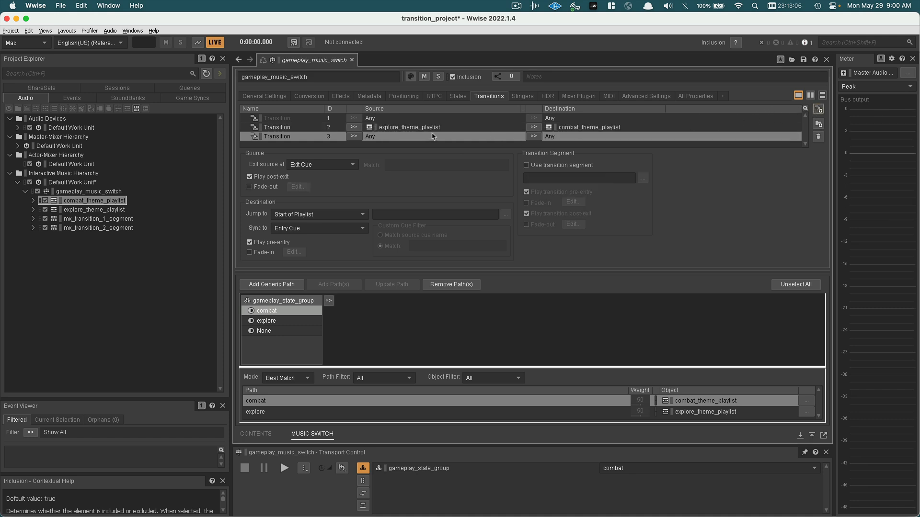
click(359, 137)
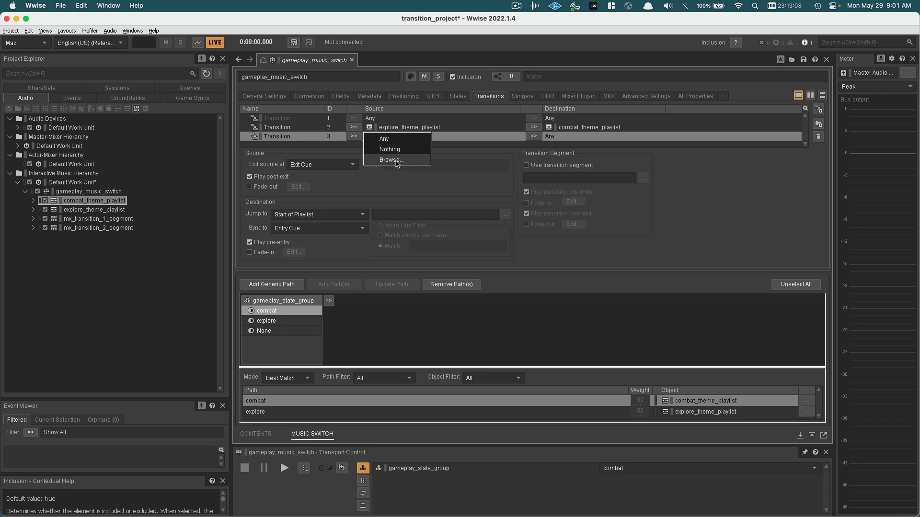
click(405, 159)
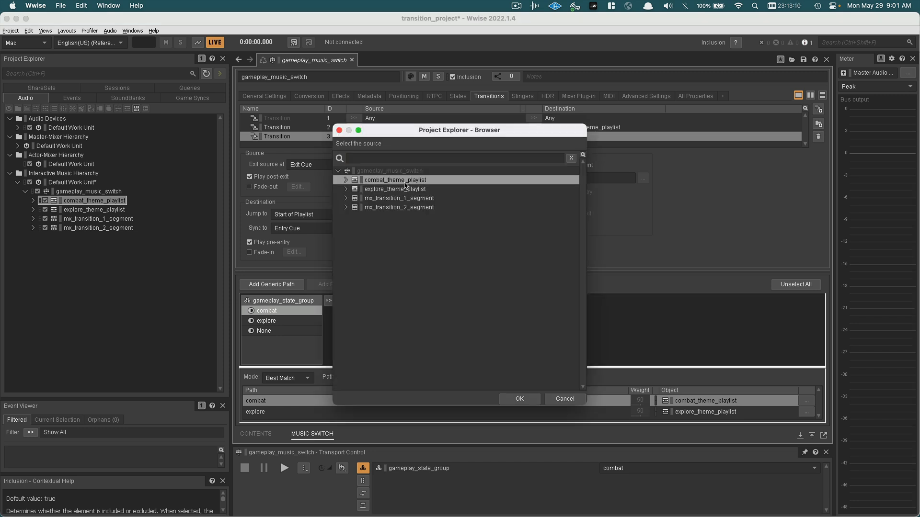
double_click(405, 182)
click(533, 136)
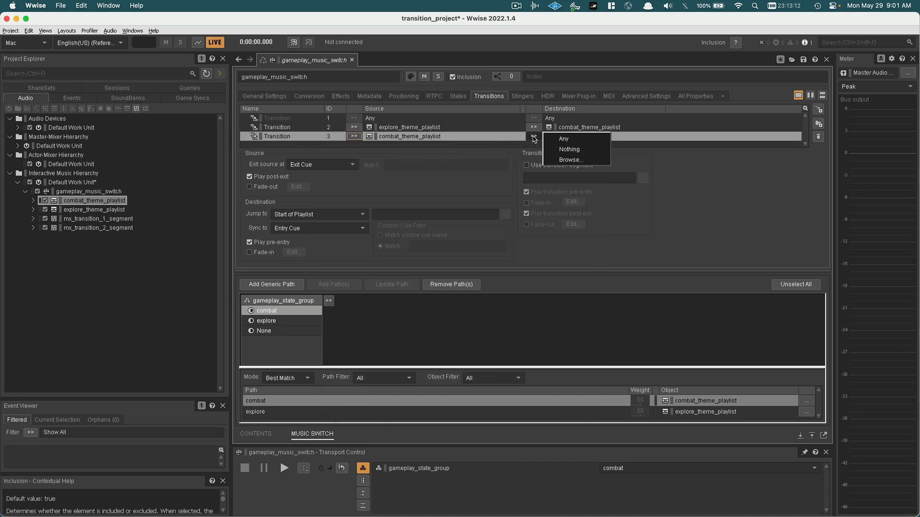
click(570, 159)
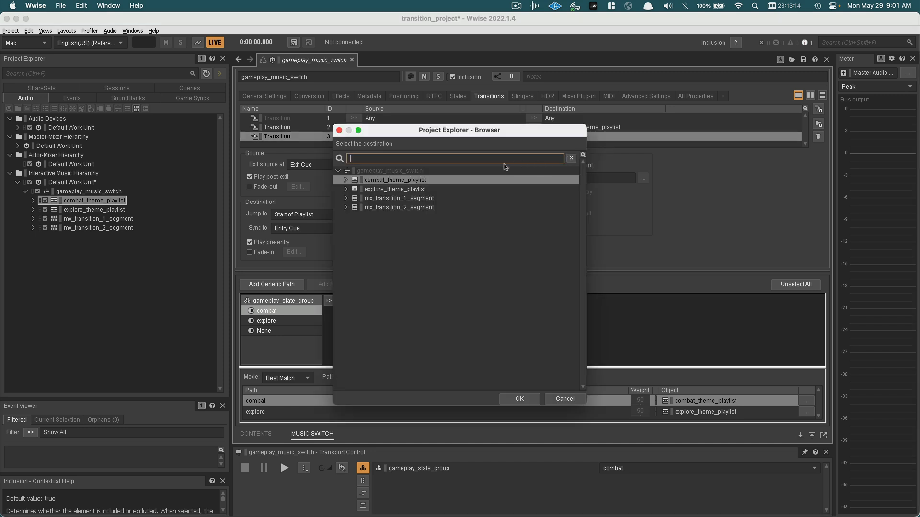
double_click(389, 188)
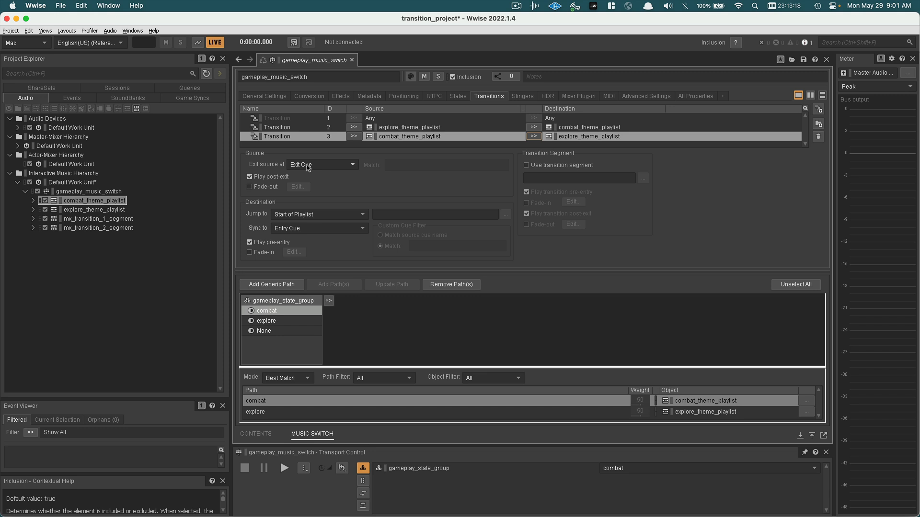
Step: Set the combat-to-explore transition to exit the source at Immediate, with a source fade-out time of 2 and an offset of 2
click(303, 164)
click(308, 176)
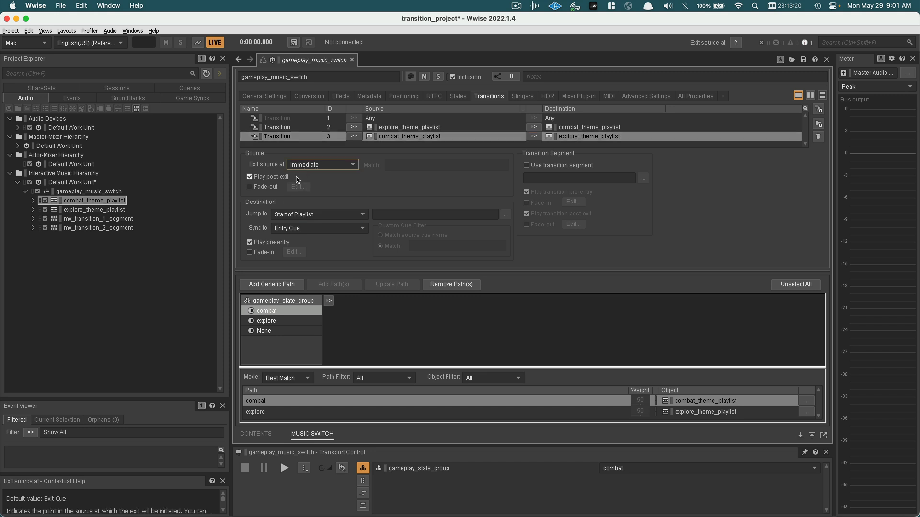
click(277, 187)
click(305, 190)
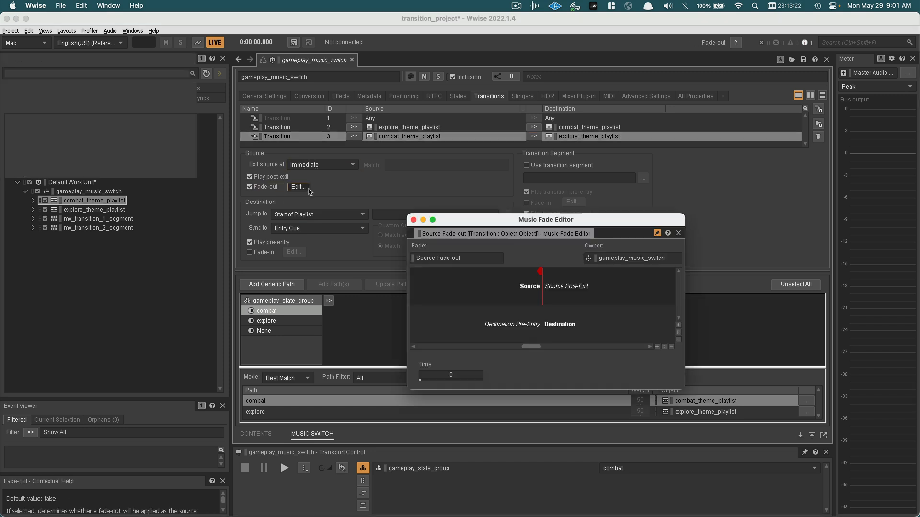
click(460, 375)
text(2)
click(536, 374)
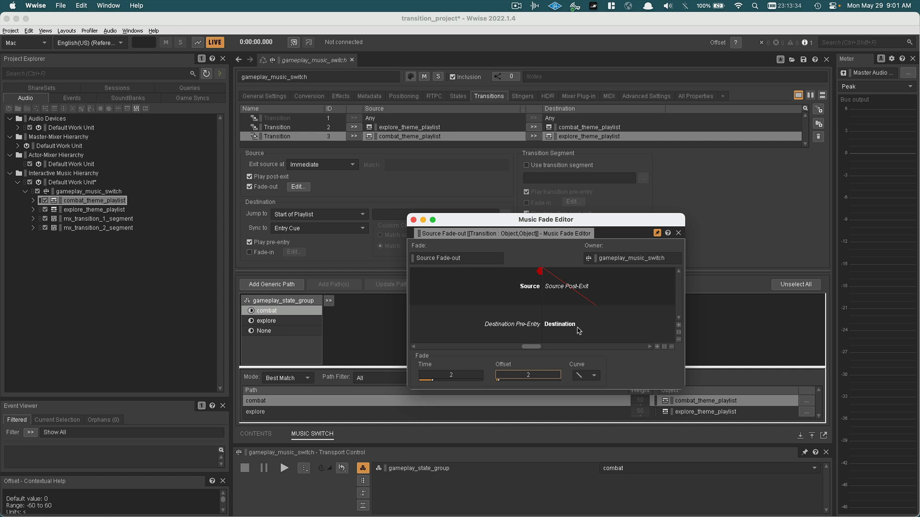
click(414, 220)
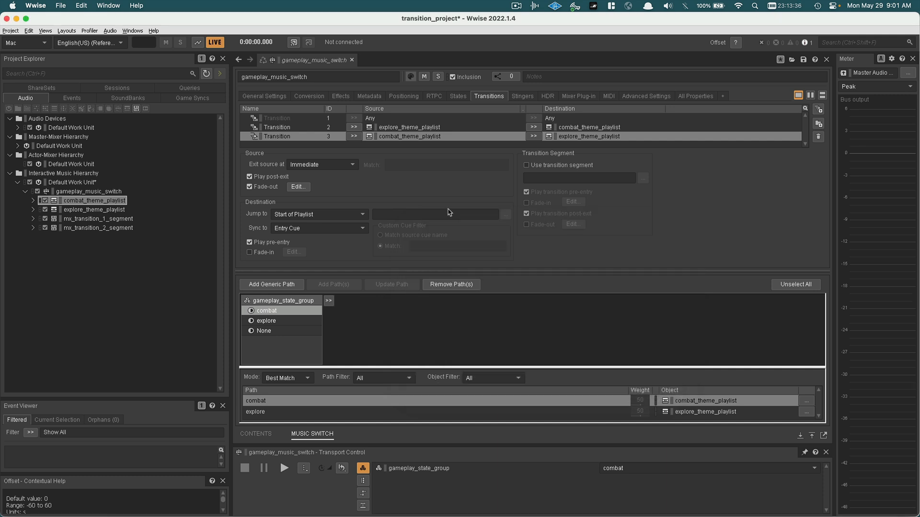
Step: Use mx_transition_2_segment as the combat-to-explore transition segment, with the destination jumping to Start of Playlist
click(527, 166)
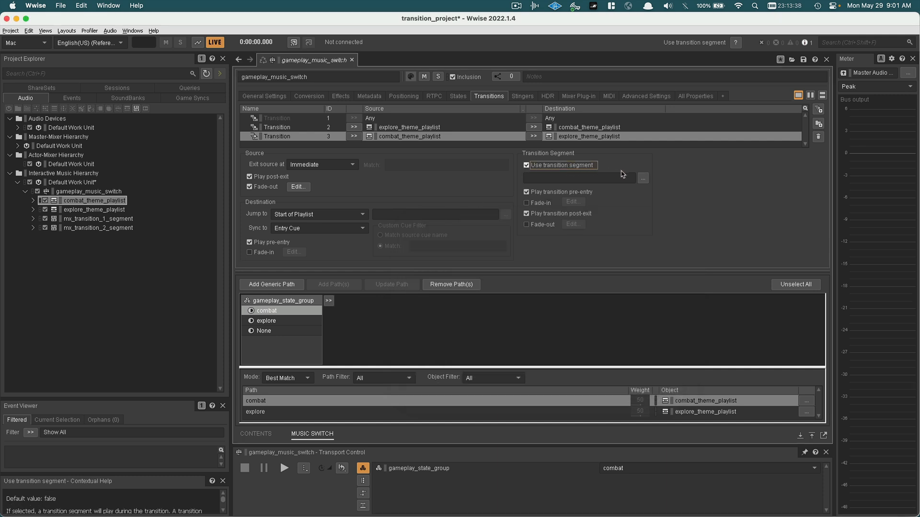
click(643, 178)
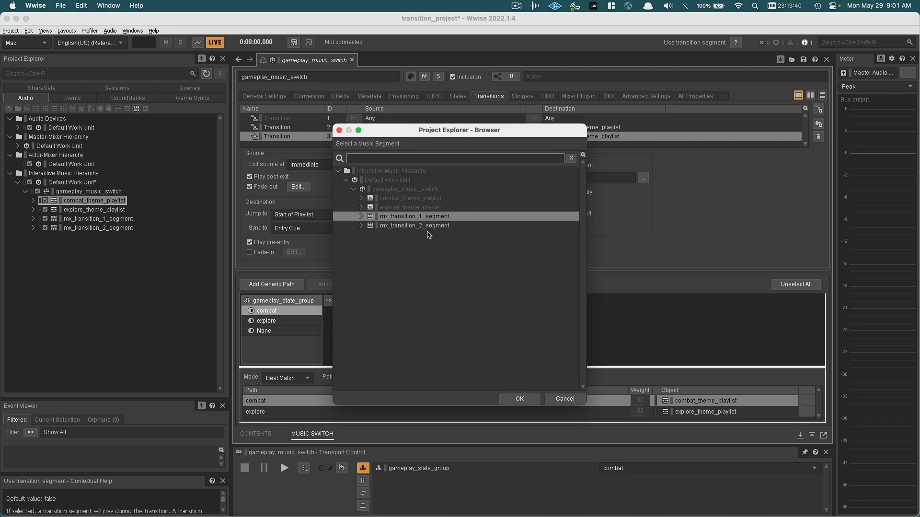
double_click(425, 226)
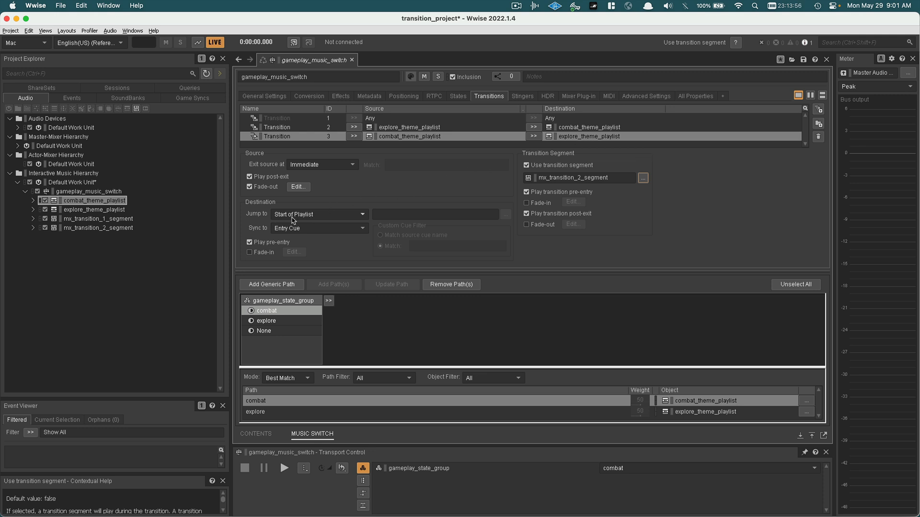
click(312, 215)
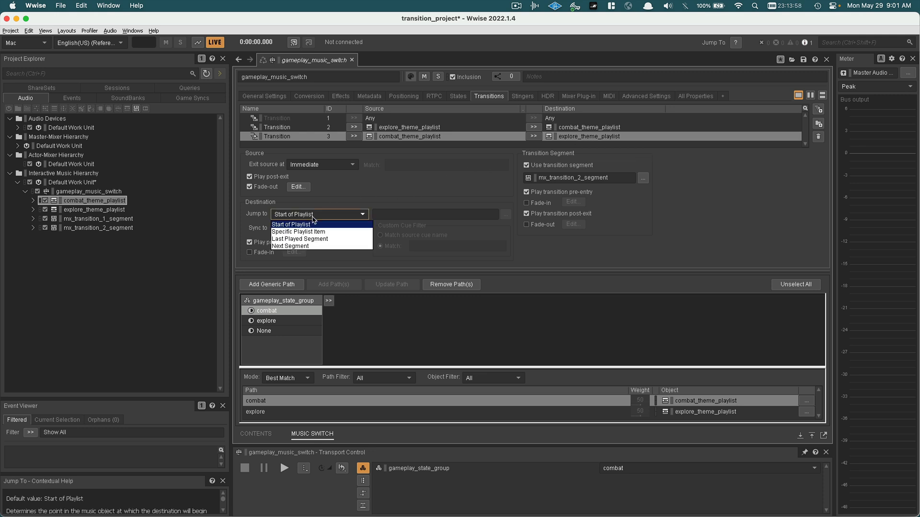
click(307, 224)
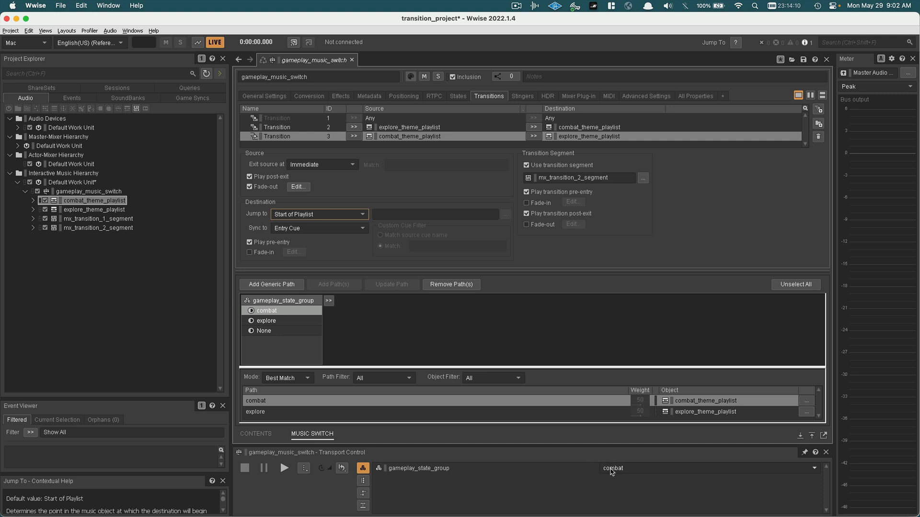
Step: Audition gameplay_music_switch from the combat state, change gameplay_state_group to explore, and stop playback
key(space)
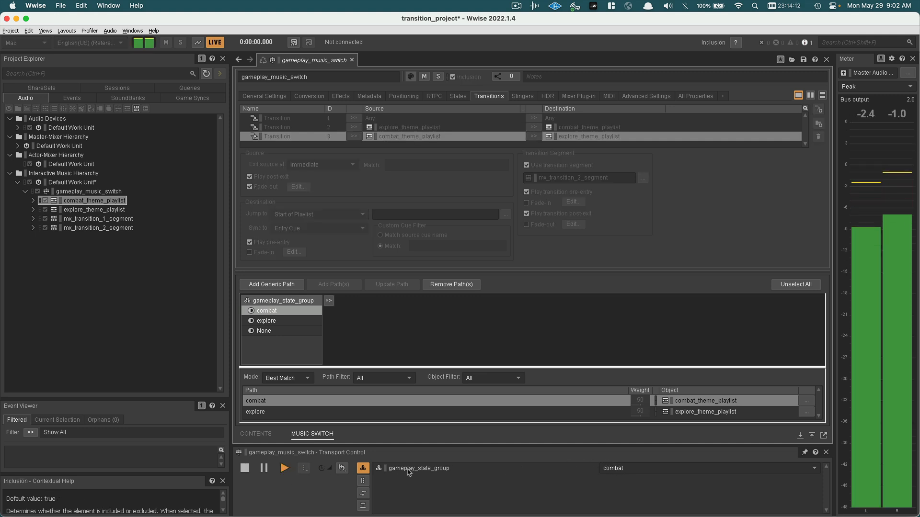
click(613, 468)
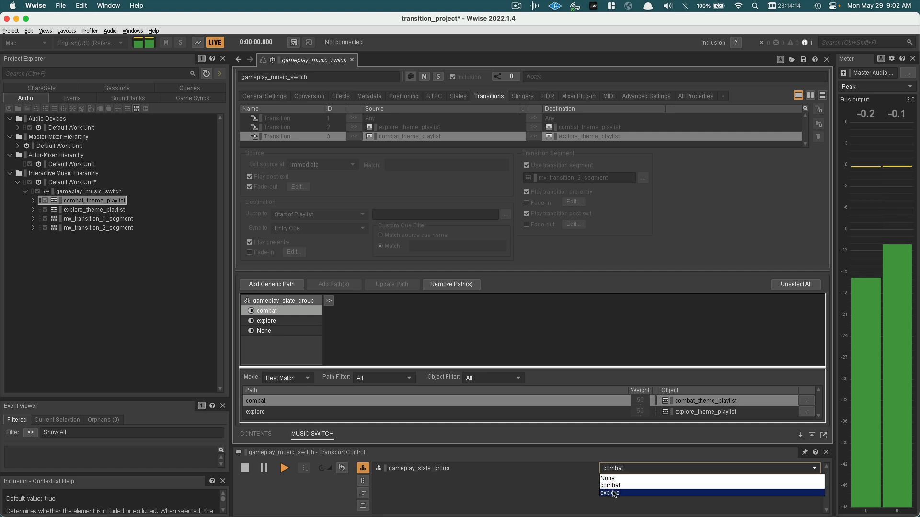
click(614, 493)
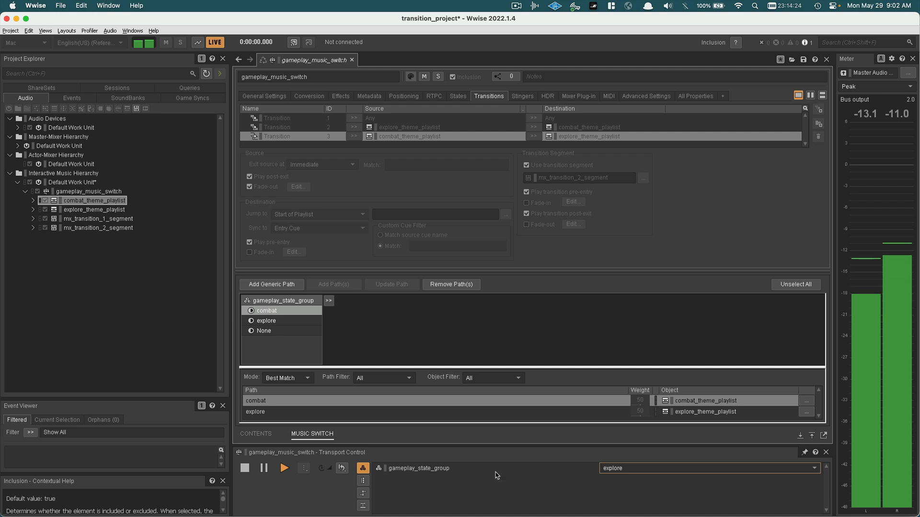
click(245, 468)
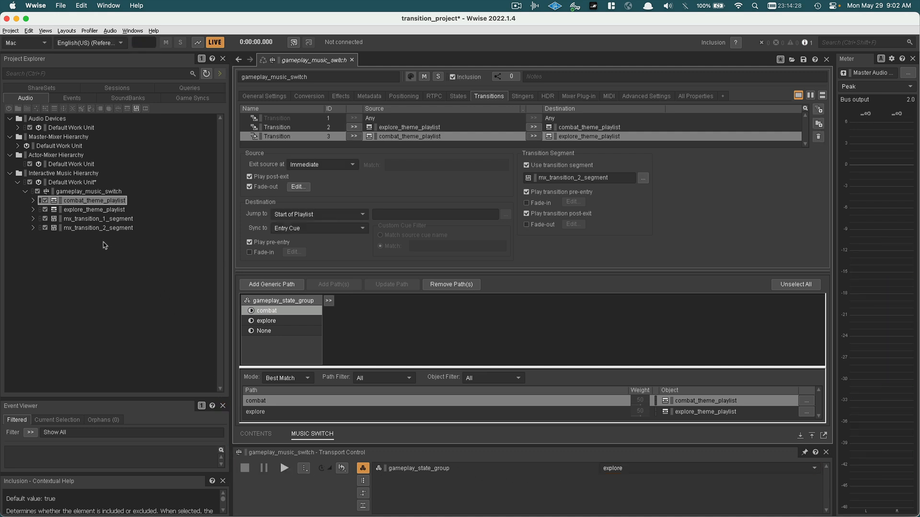
Step: Move the exit cue of mx_transition_2_segment earlier, to just before beat 4 of the second bar, auditioning the segment while adjusting it
click(82, 230)
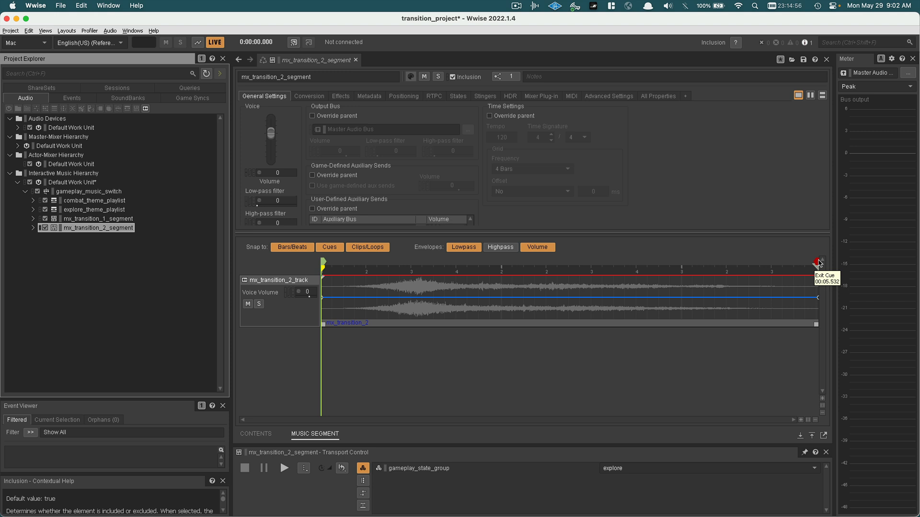
mouse_move(819, 263)
mouse_down()
mouse_move(433, 269)
mouse_move(515, 272)
mouse_move(475, 268)
mouse_up()
drag(537, 272, 582, 272)
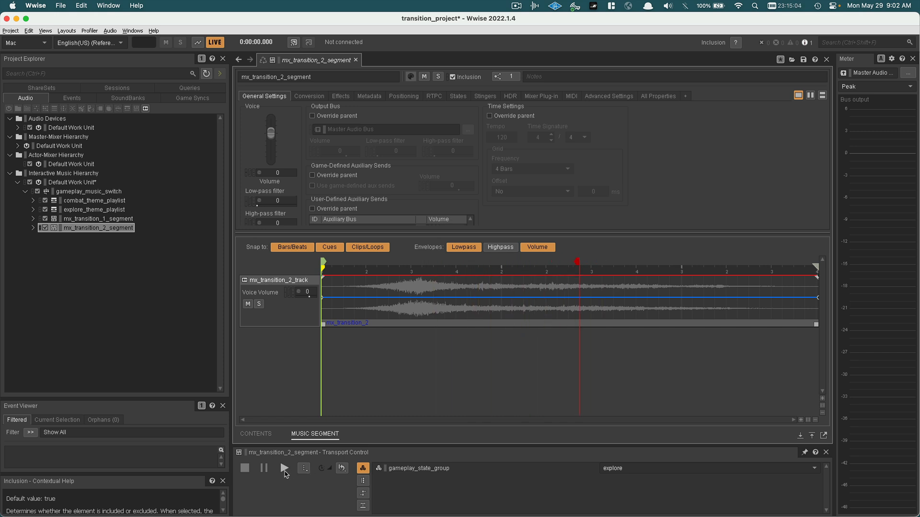
click(283, 470)
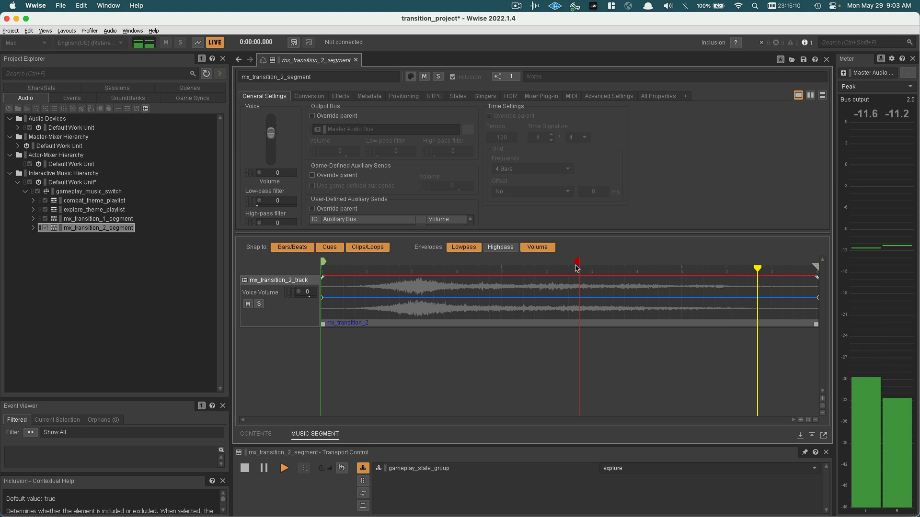
drag(577, 261, 623, 260)
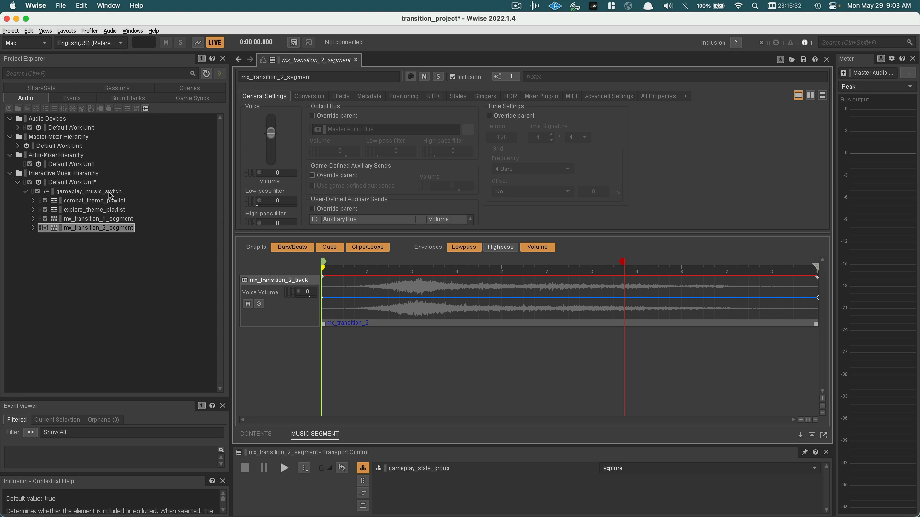
Step: Return to the combat-to-explore transition of gameplay_music_switch and review its source exit options, keeping Immediate
click(108, 192)
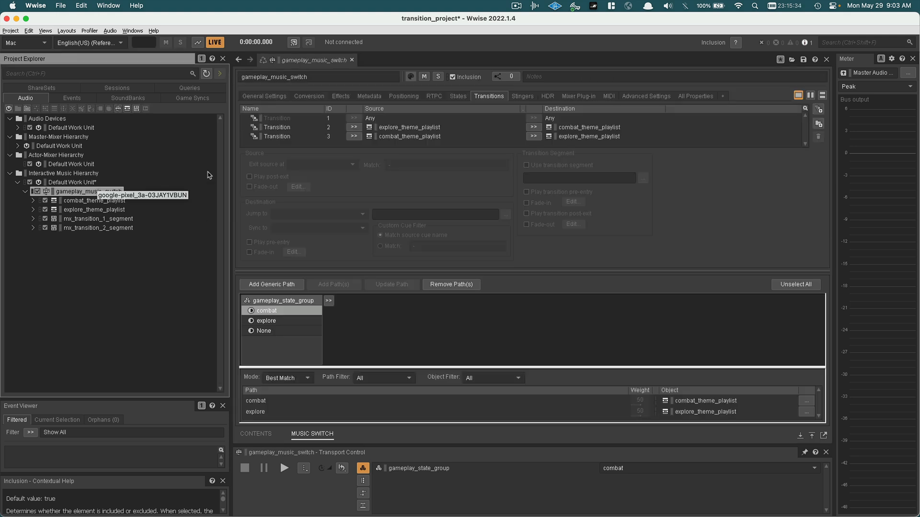
click(415, 137)
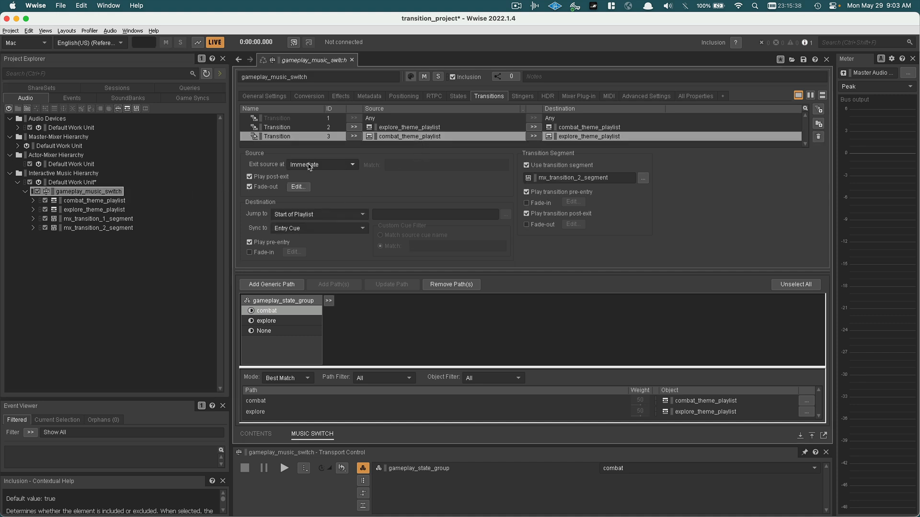
click(309, 165)
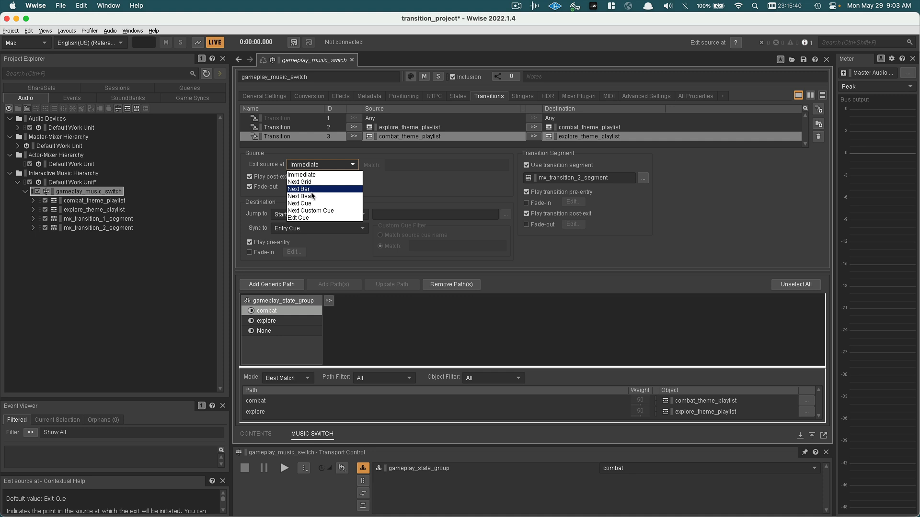
click(381, 192)
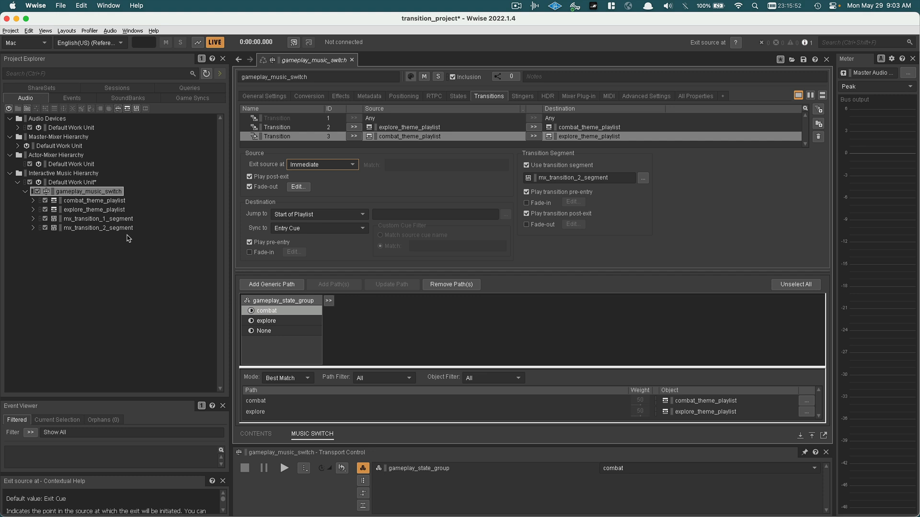
Step: Audition the combat-to-explore change with the adjusted exit cue by playing combat, switching gameplay_state_group to explore, and stopping playback
click(284, 468)
click(653, 469)
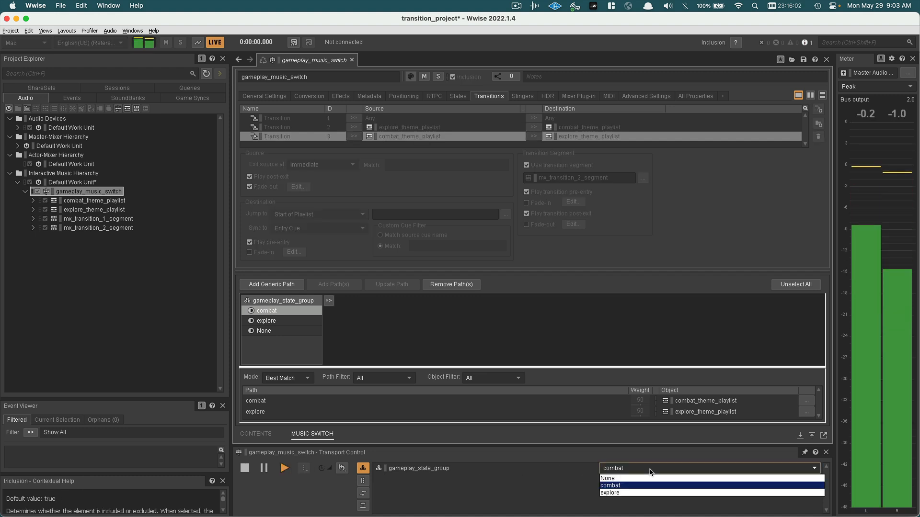
click(643, 494)
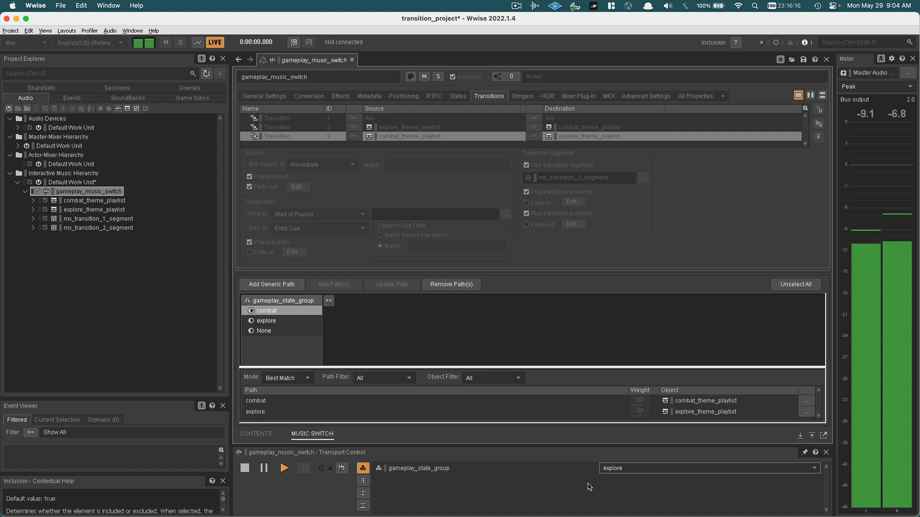
click(246, 468)
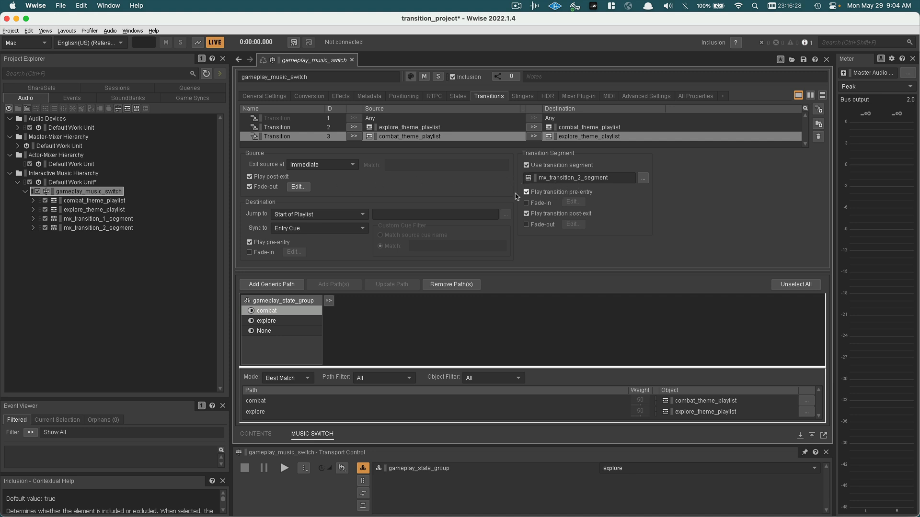
Step: Enable a destination fade-in on the combat-to-explore transition with time 2 and offset -1, and save the project
click(263, 253)
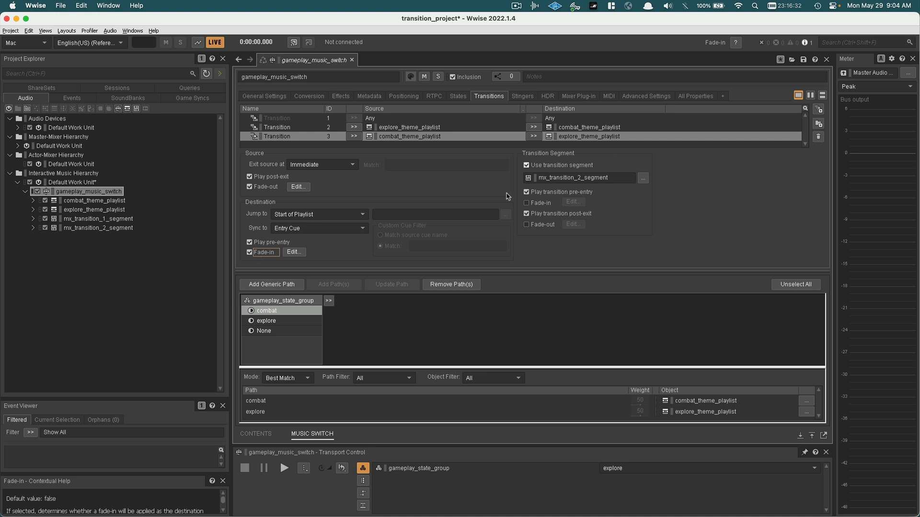
click(294, 252)
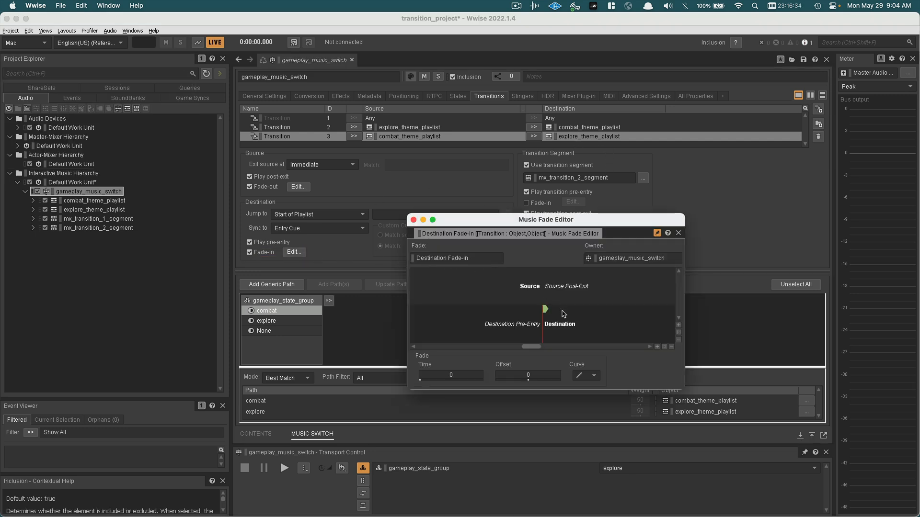
click(461, 377)
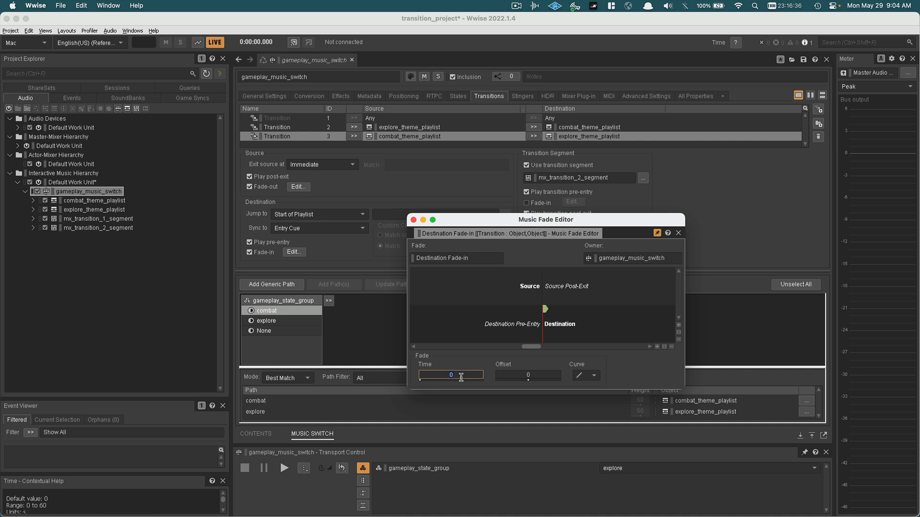
text(2)
key(Tab)
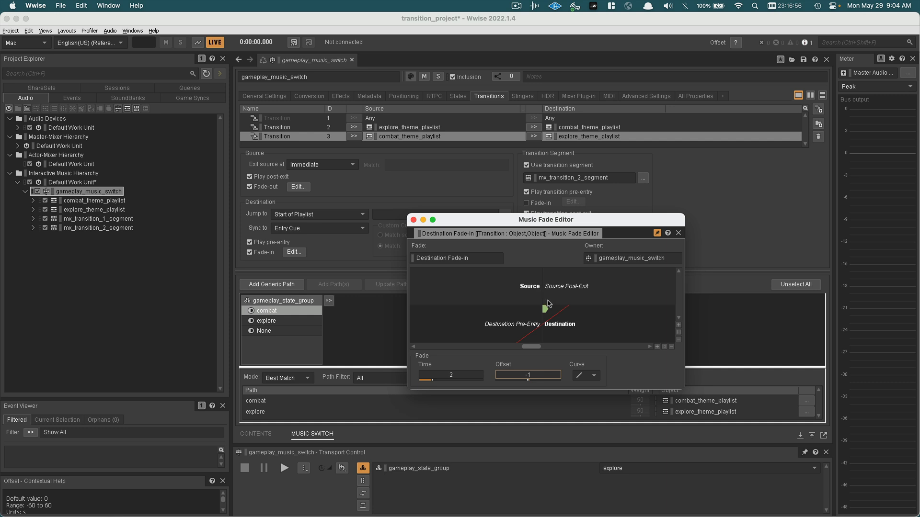
click(590, 380)
click(633, 358)
click(413, 220)
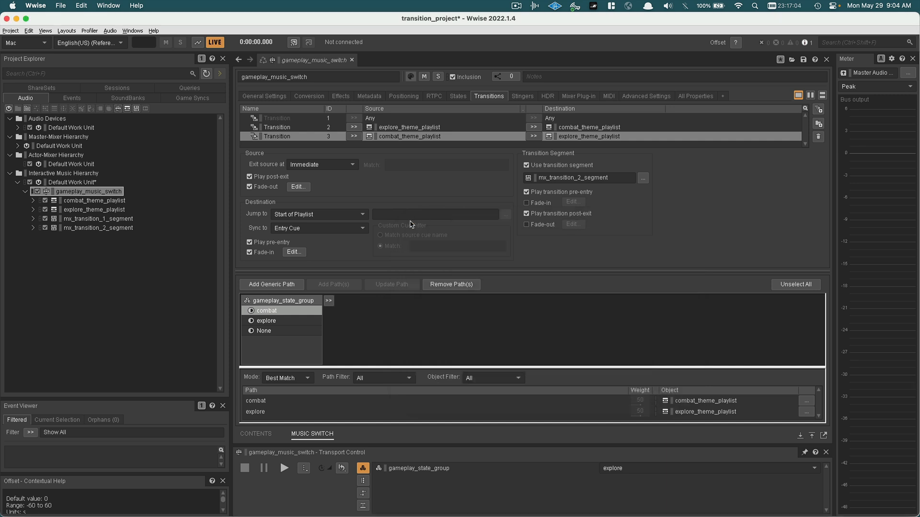
key(super+s)
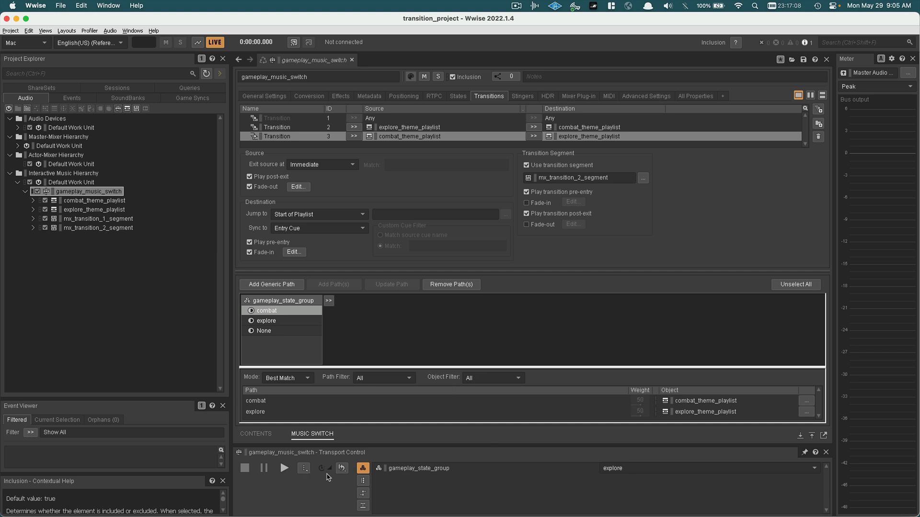
Step: Audition gameplay_music_switch from combat, switch gameplay_state_group to explore and back to combat, and stop playback
click(654, 474)
click(647, 486)
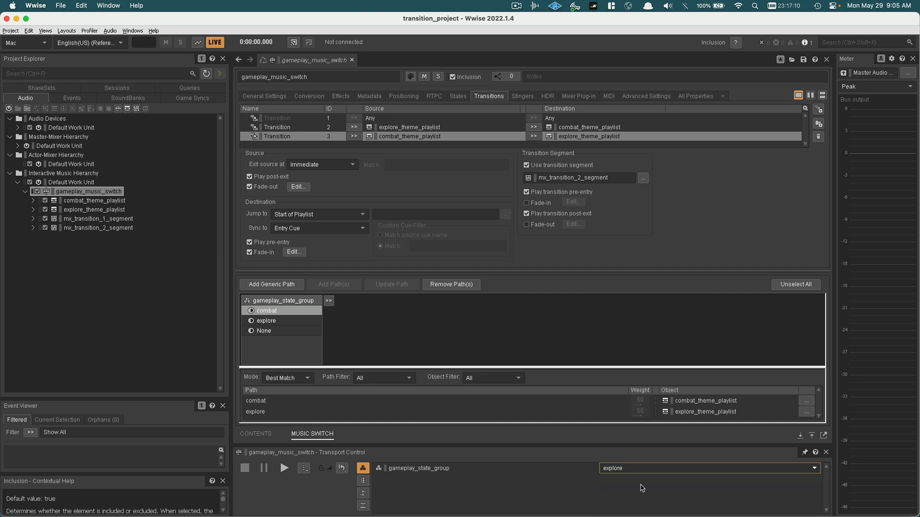
click(284, 468)
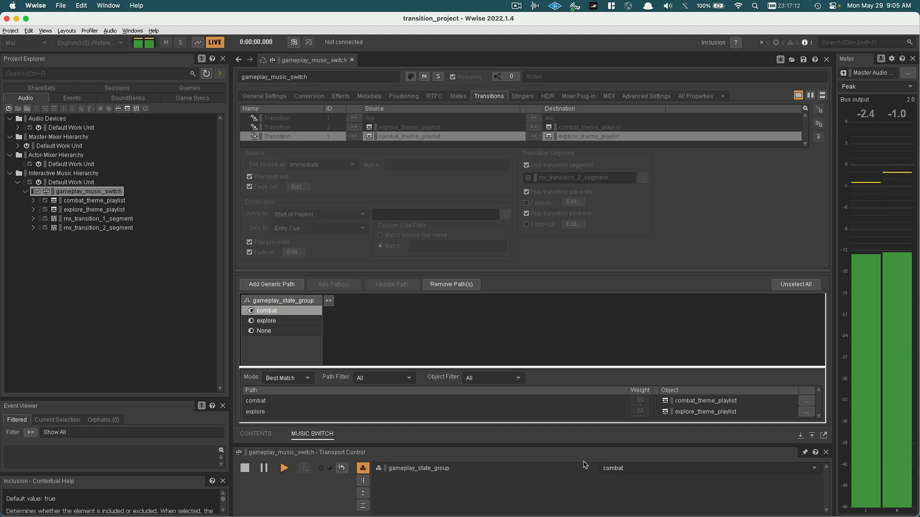
click(622, 471)
click(622, 494)
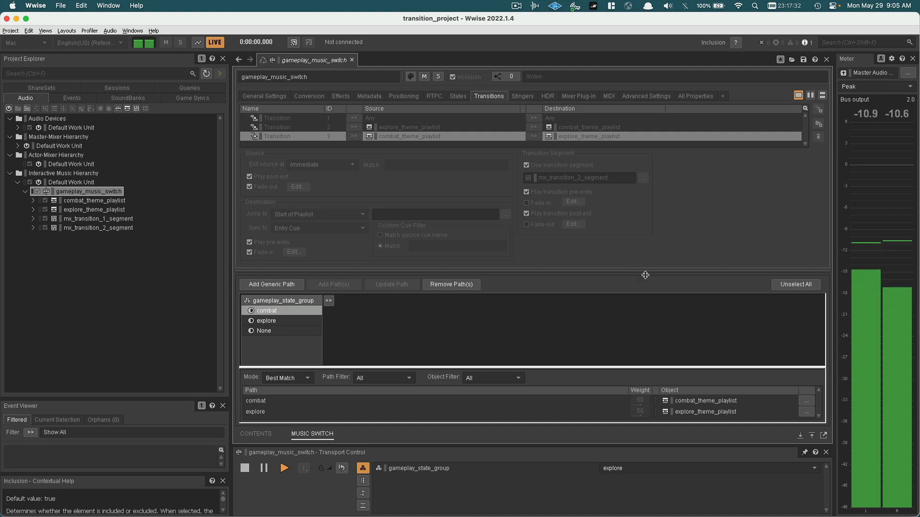
click(625, 470)
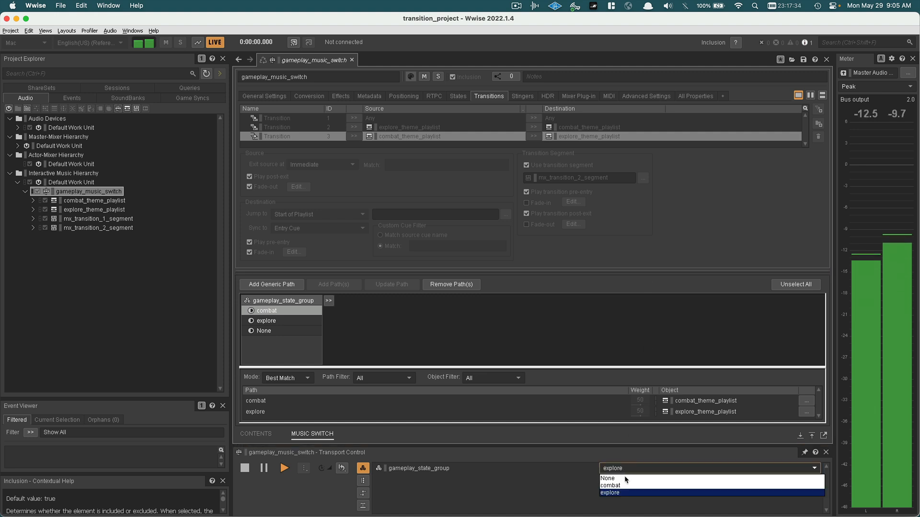
click(625, 484)
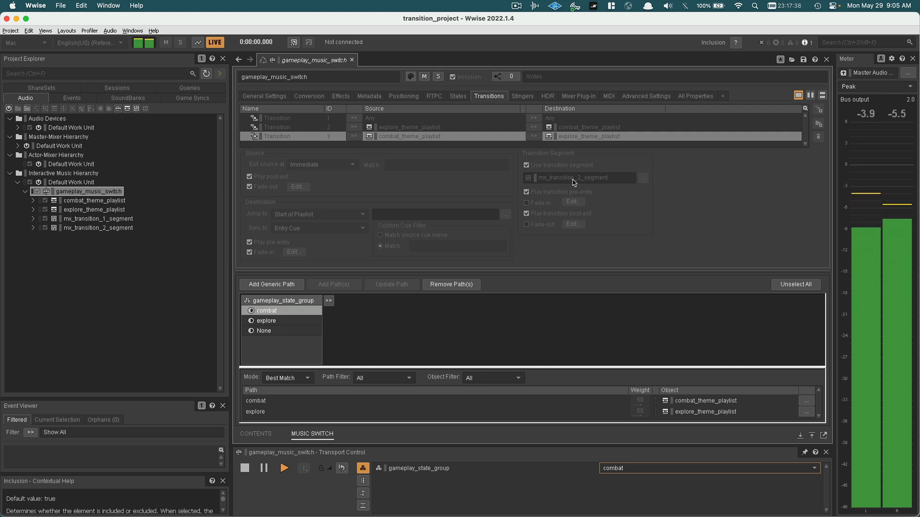
click(247, 470)
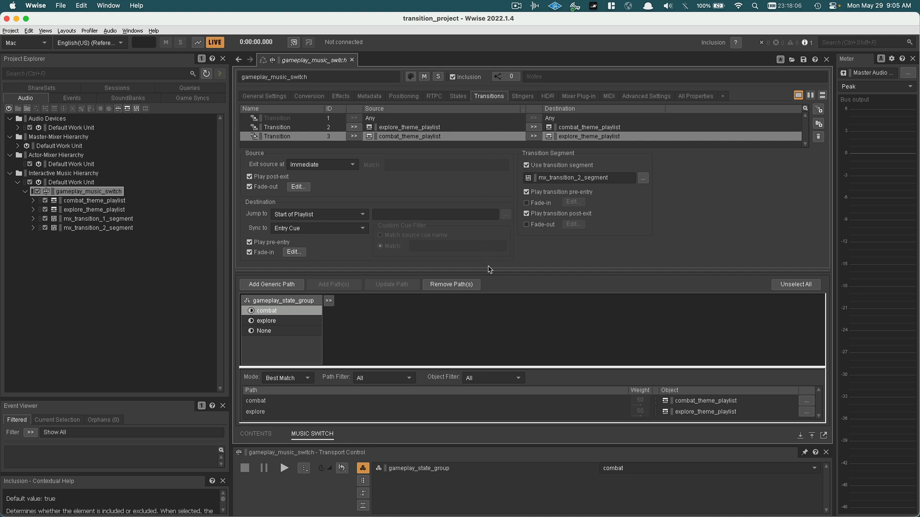
Step: Add a transition to gameplay_music_switch with Nothing as source and explore_theme_playlist as destination
drag(489, 268, 489, 294)
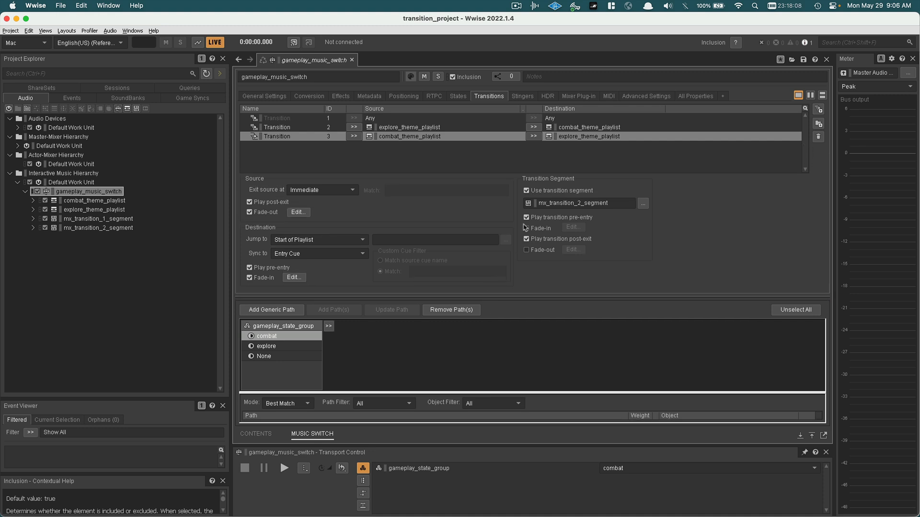
click(820, 110)
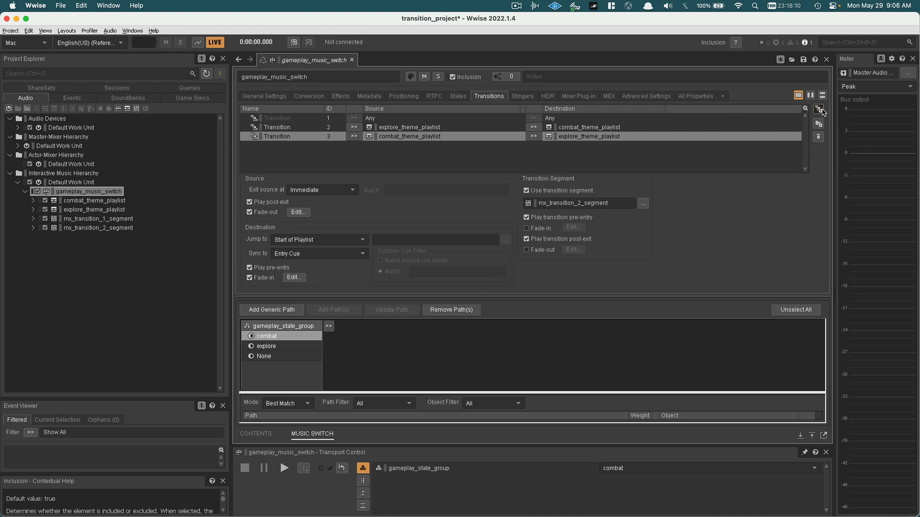
click(353, 145)
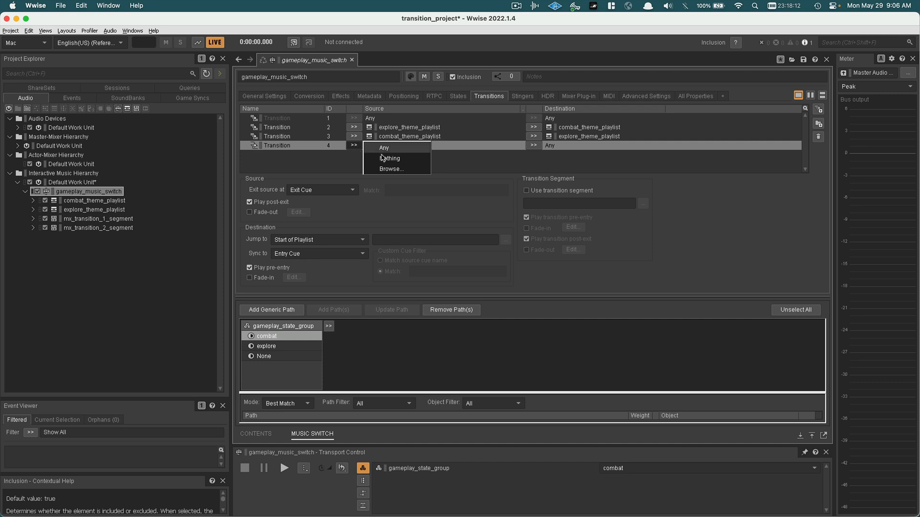
click(388, 158)
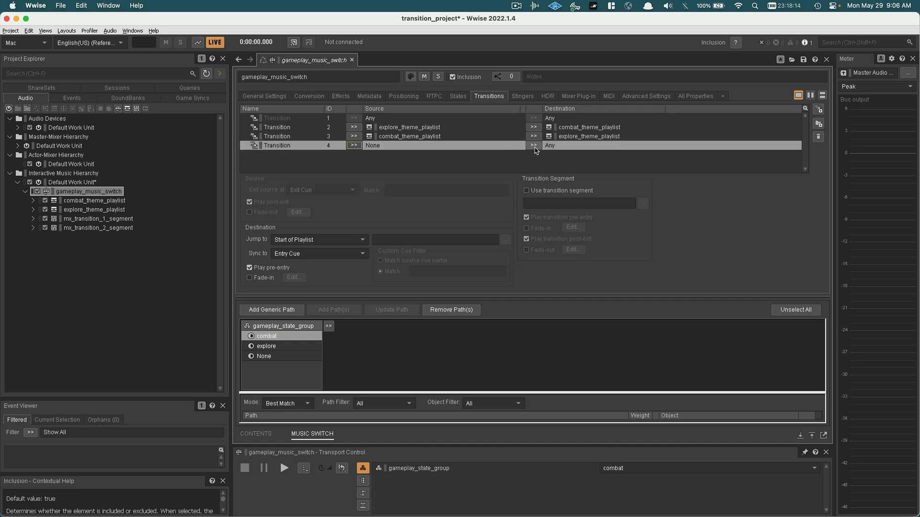
click(533, 145)
click(570, 168)
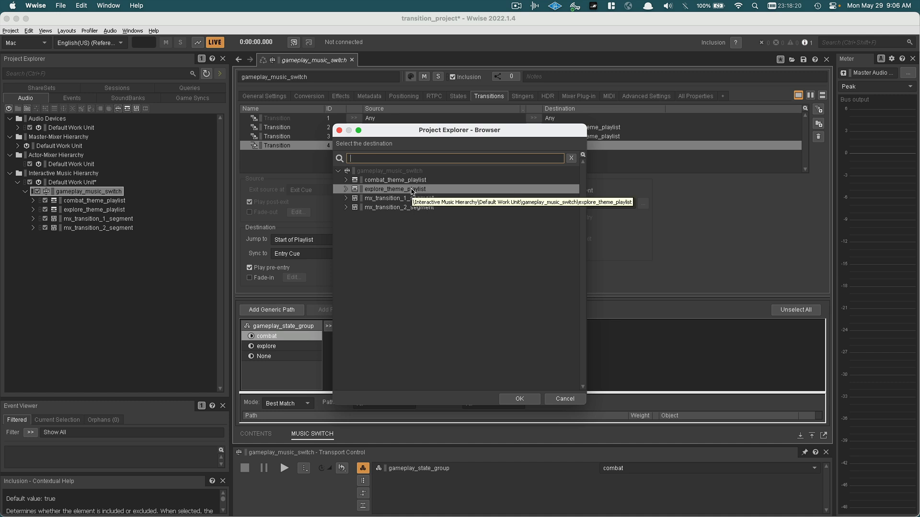
double_click(411, 192)
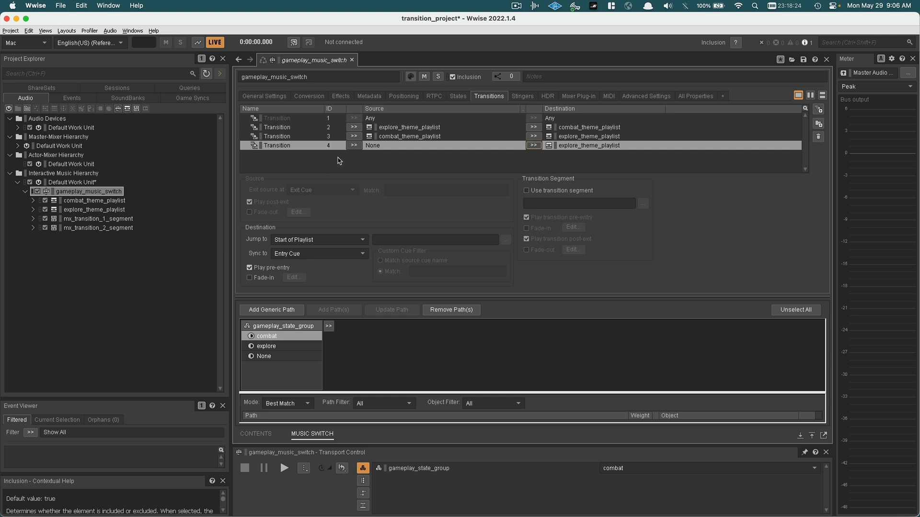
Step: Enable a destination fade-in with a time of 2 on the transition from Nothing to explore_theme_playlist
click(261, 280)
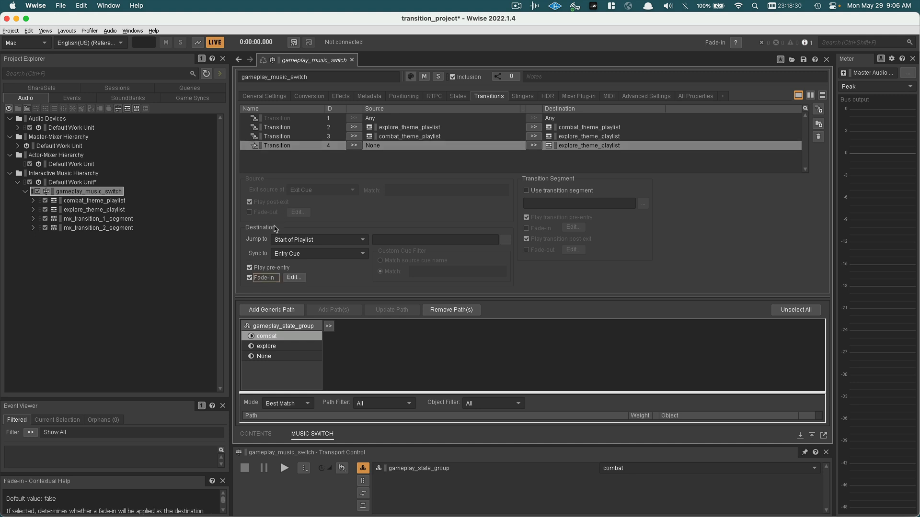
click(293, 277)
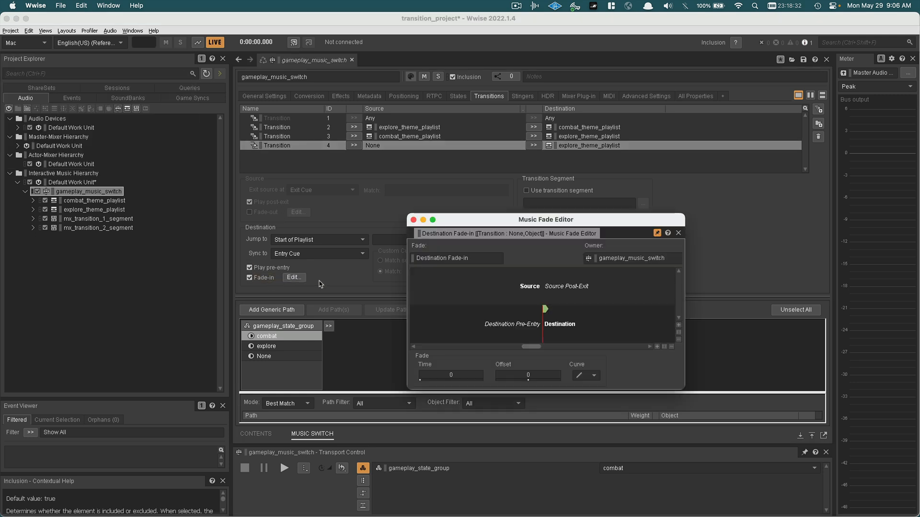
click(464, 378)
text(2)
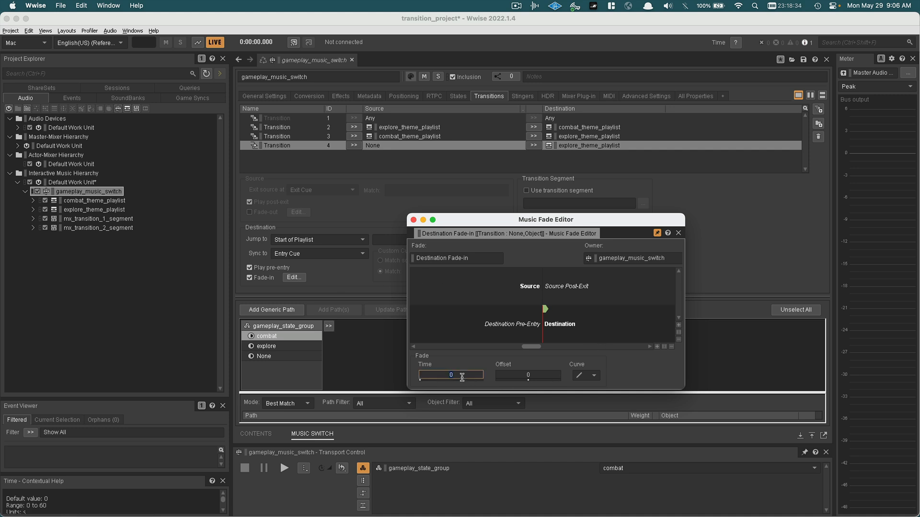
click(535, 375)
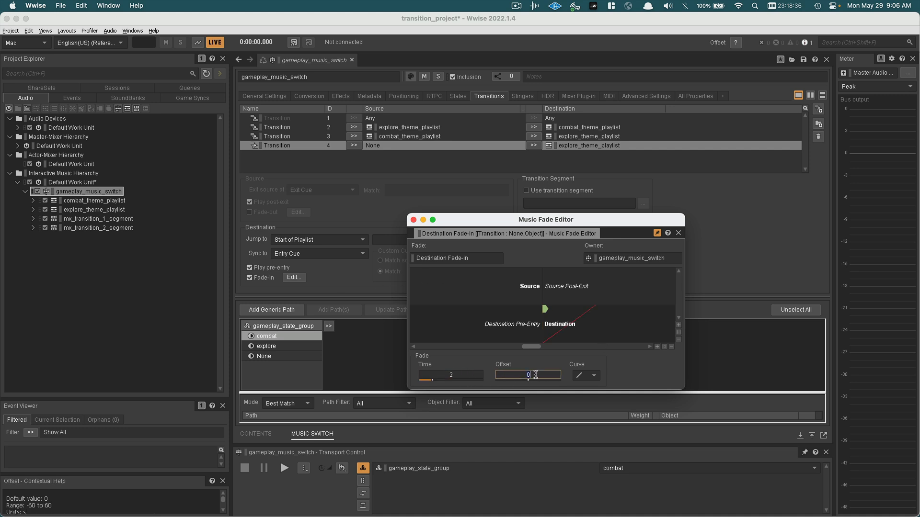
click(678, 233)
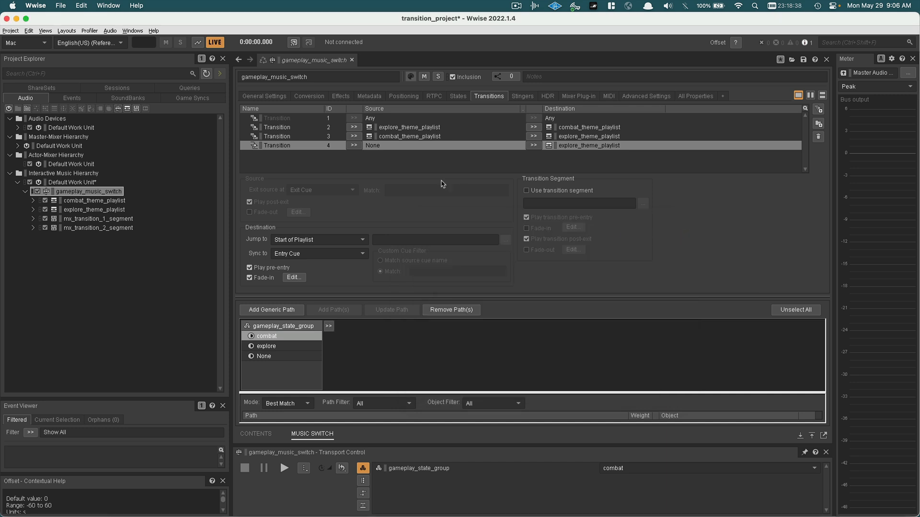
Step: Audition the start of the explore music by playing from state None, switching gameplay_state_group to explore, and stopping playback
click(637, 469)
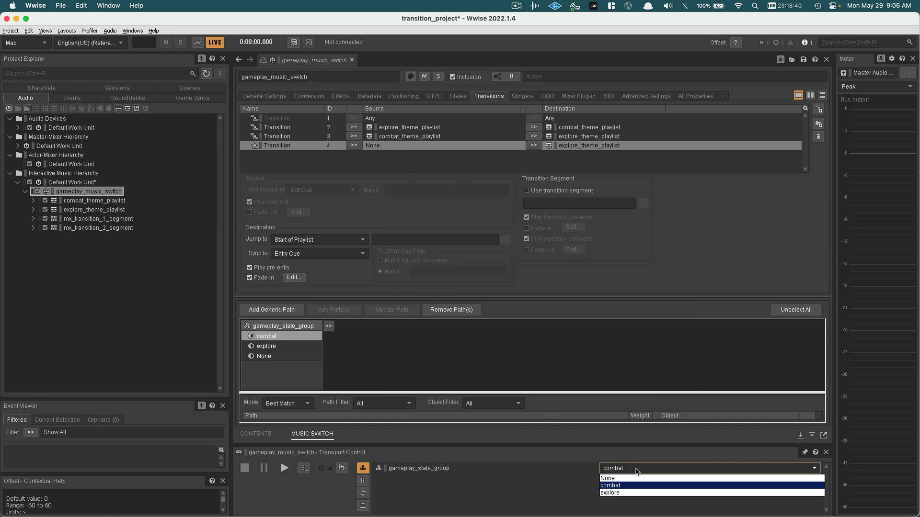
click(632, 477)
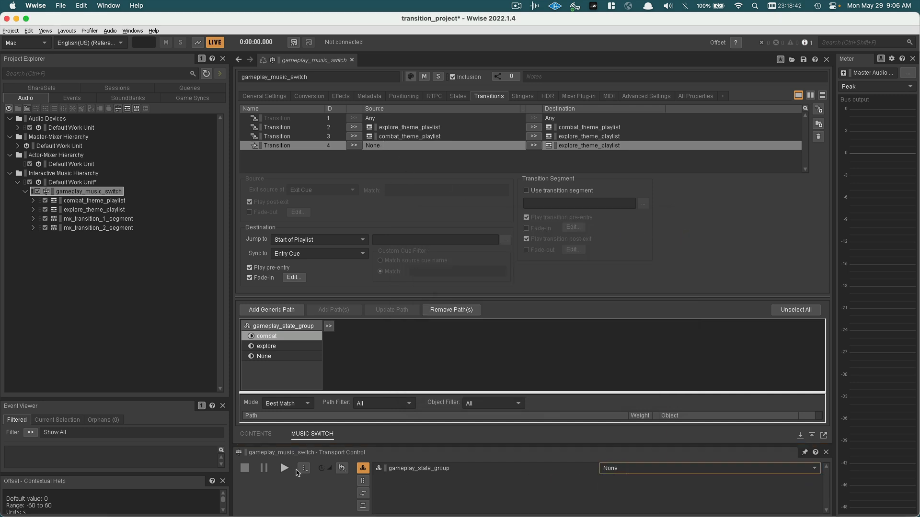
click(287, 471)
click(669, 470)
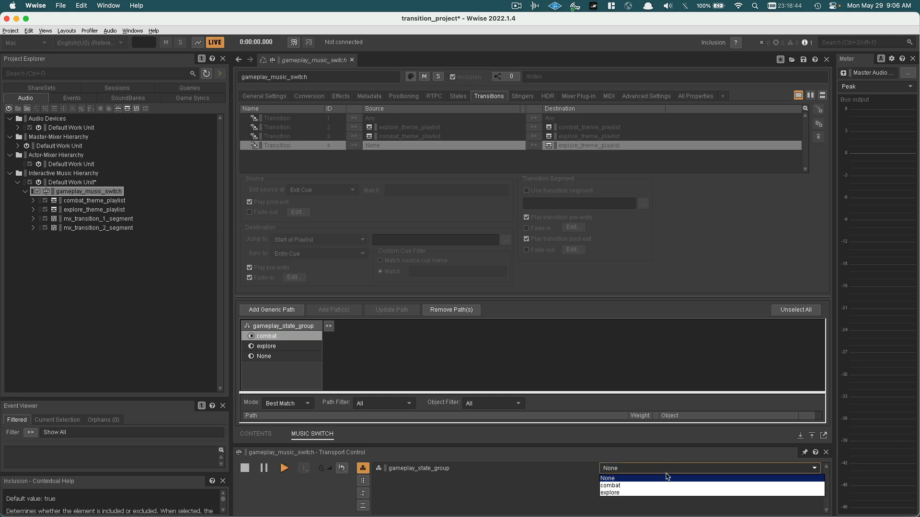
click(657, 493)
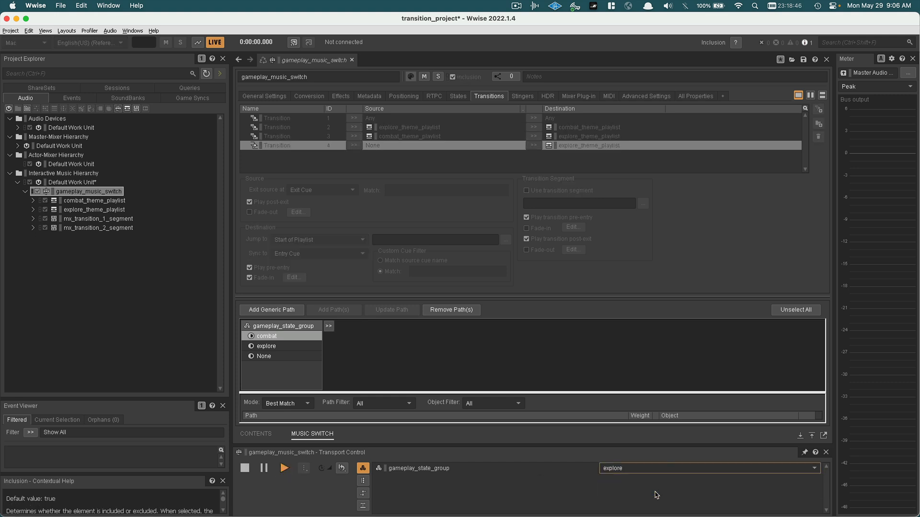
click(244, 472)
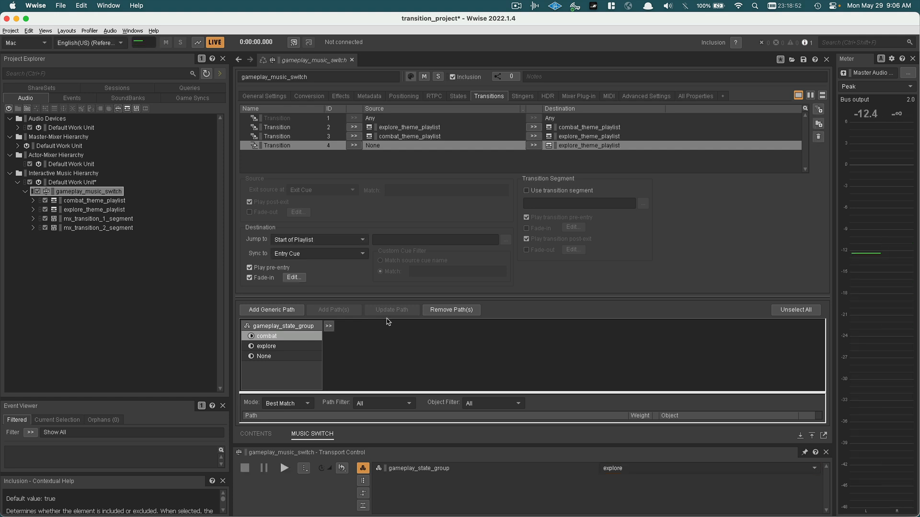